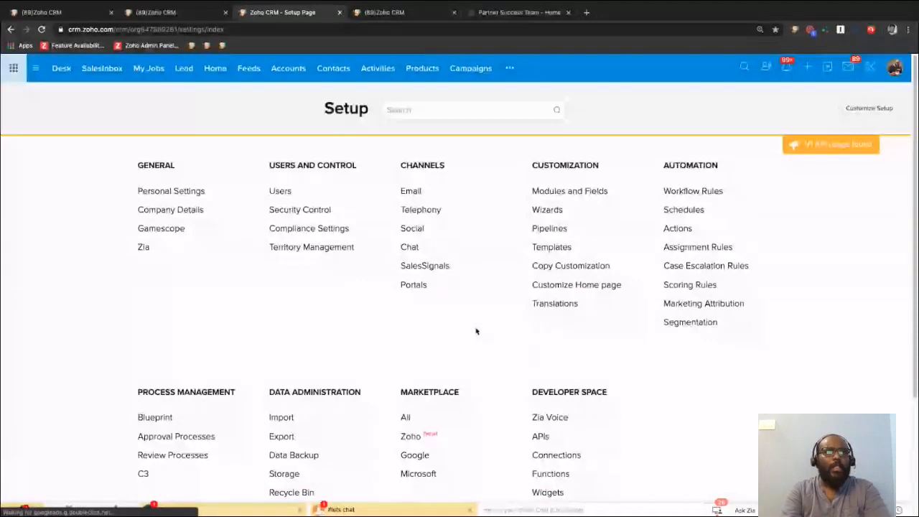
scroll(459, 337, down, 2)
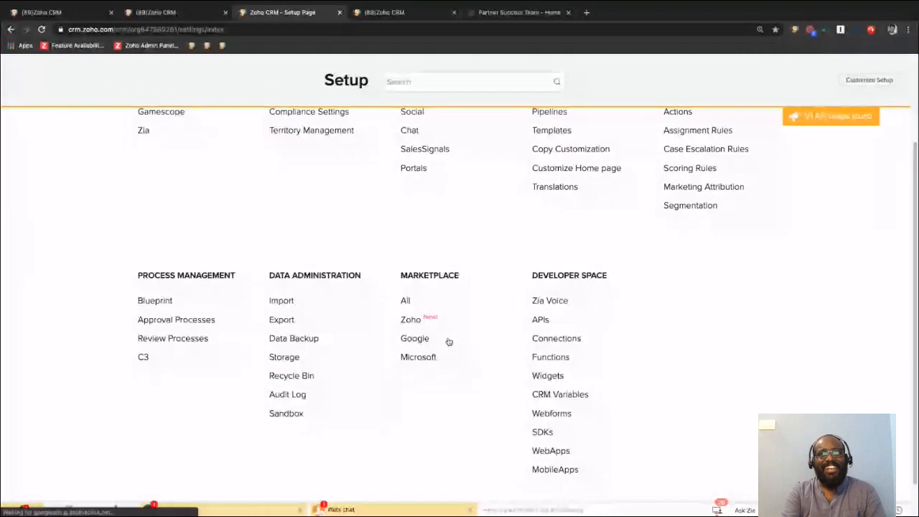
scroll(449, 341, up, 2)
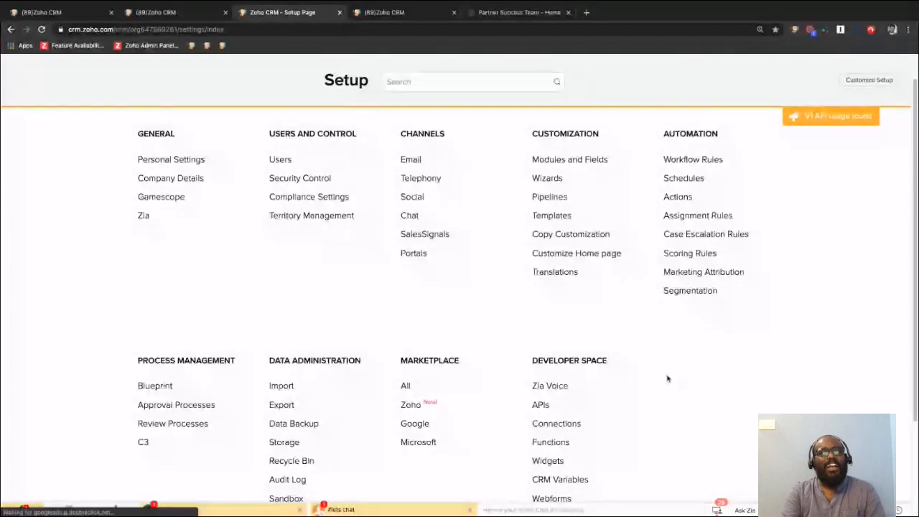
scroll(667, 378, down, 1)
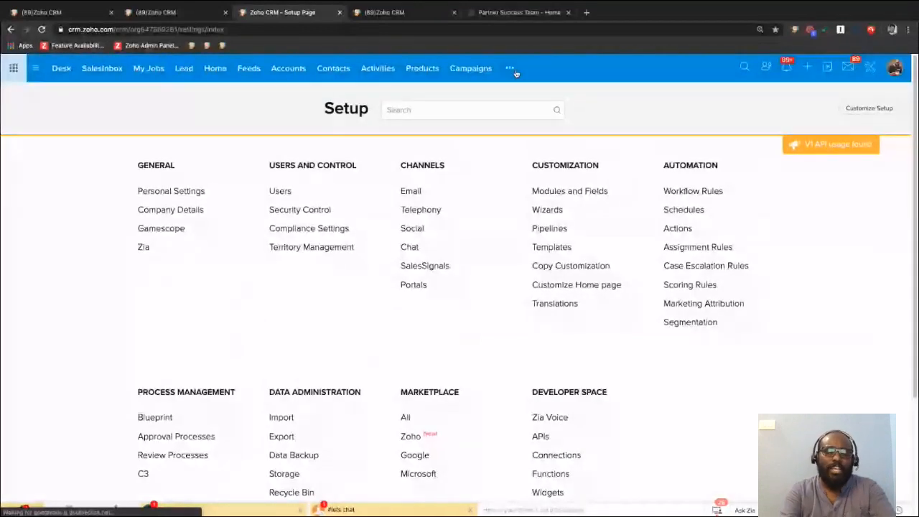
Open the Leads Reports folder in the Reports module and start a new report based on the Lead module.
click(511, 70)
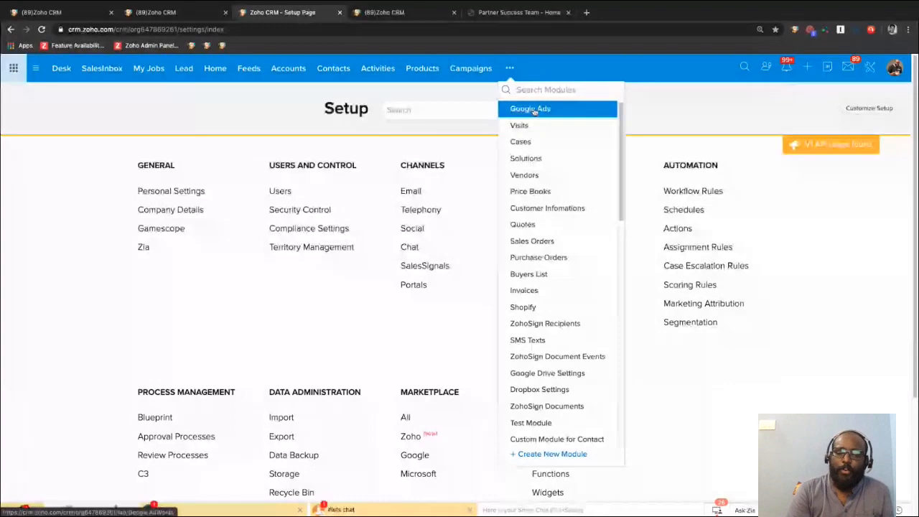
click(534, 110)
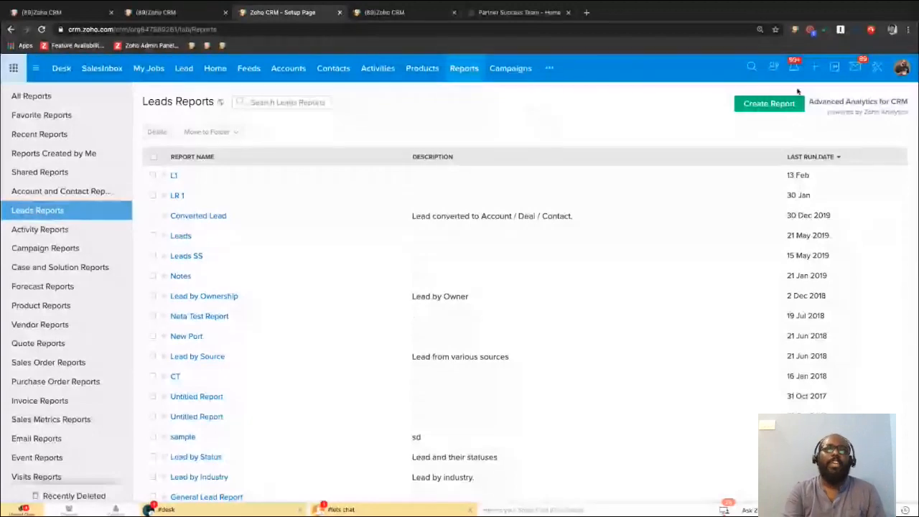
click(774, 104)
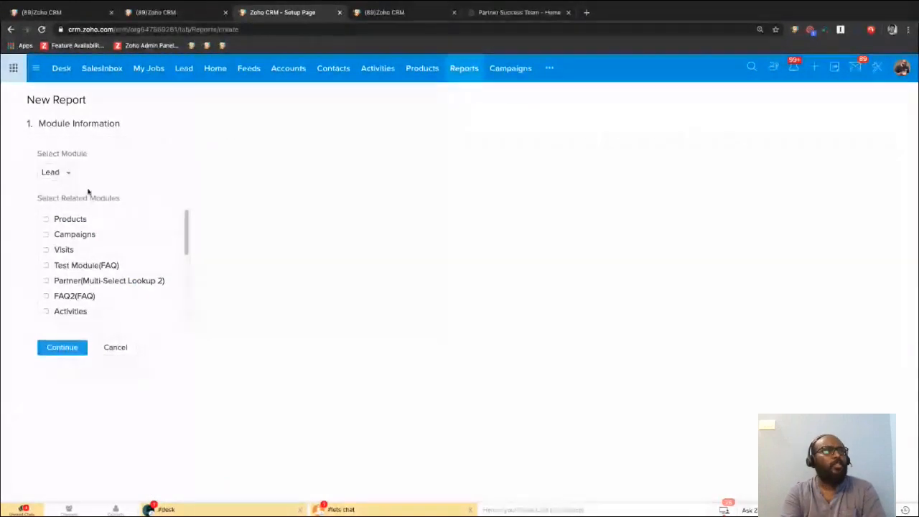
click(64, 173)
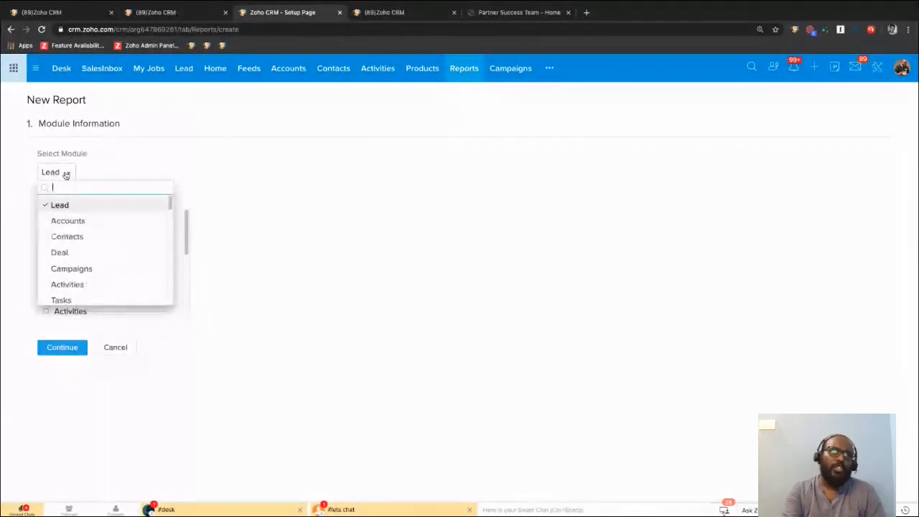
click(75, 208)
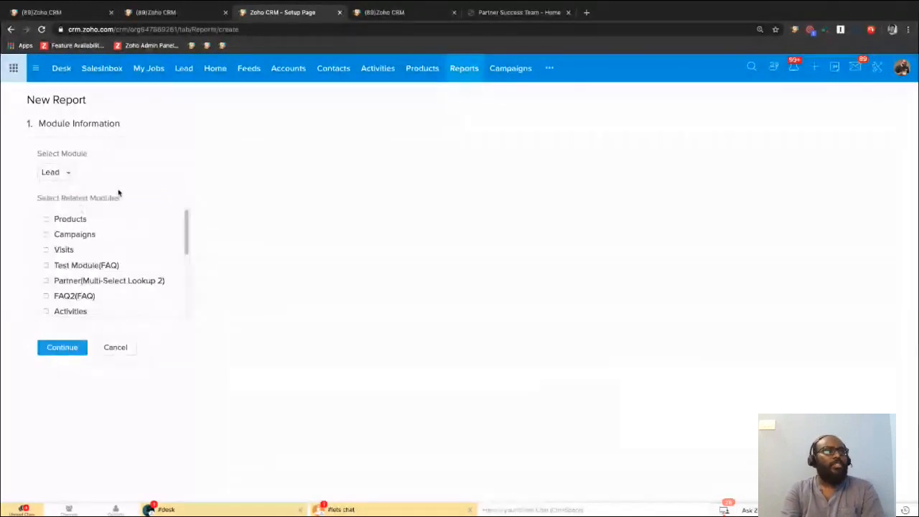
Include Products, Campaigns and Activities as related modules of the new report.
click(46, 219)
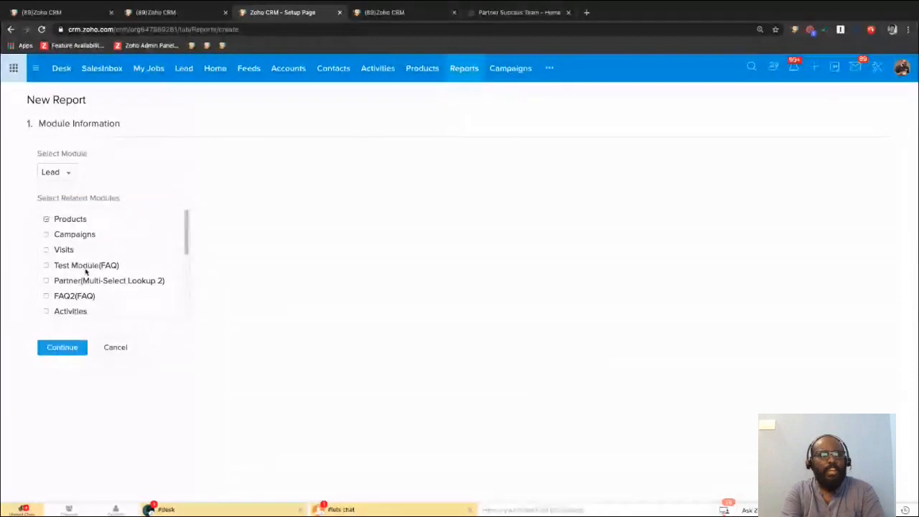
click(47, 235)
scroll(81, 280, down, 1)
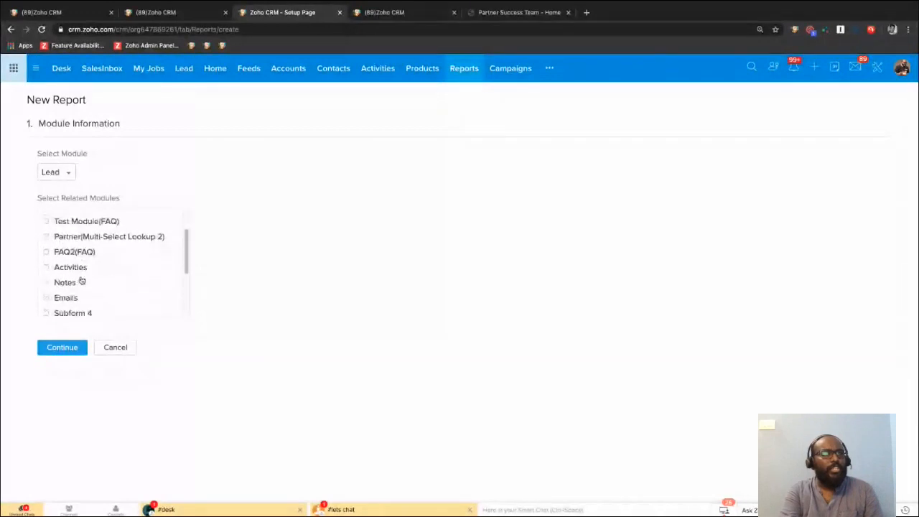
click(46, 268)
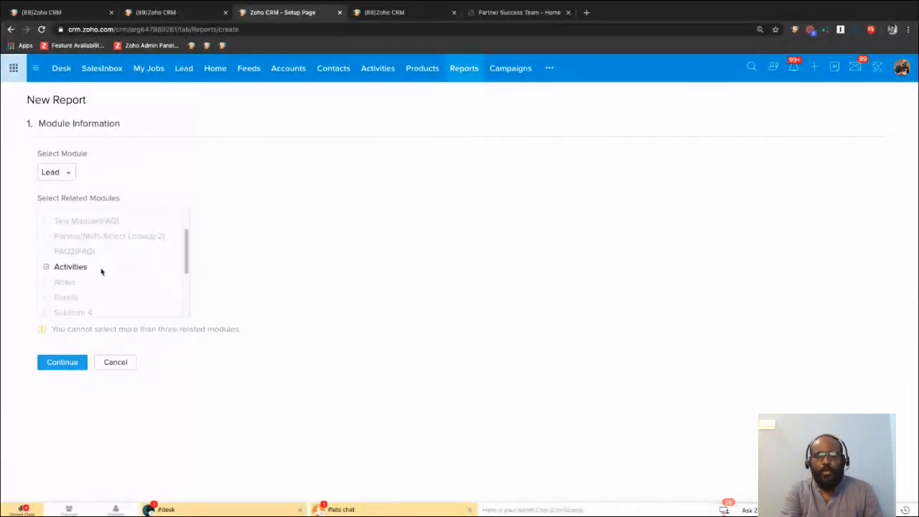
Replace Campaigns with Notes among the related modules and choose Summary Report as the report type.
scroll(100, 268, up, 1)
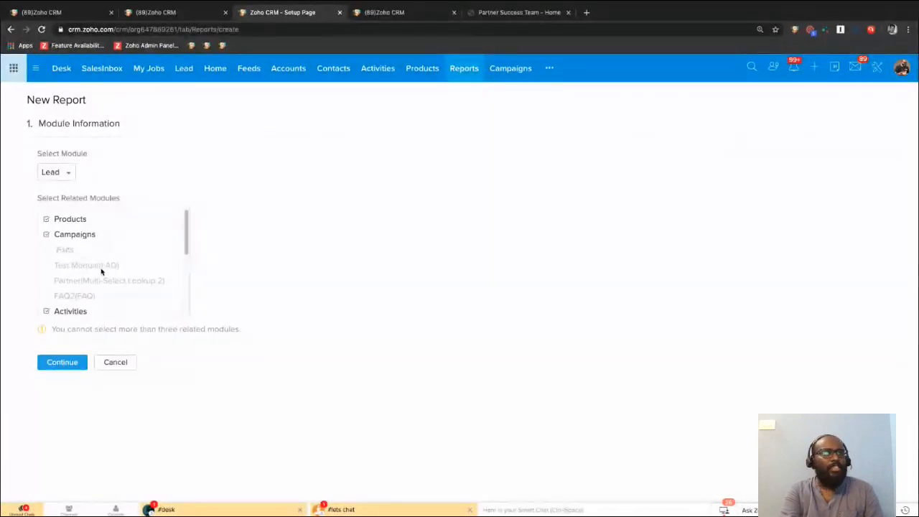
click(47, 234)
scroll(70, 251, down, 2)
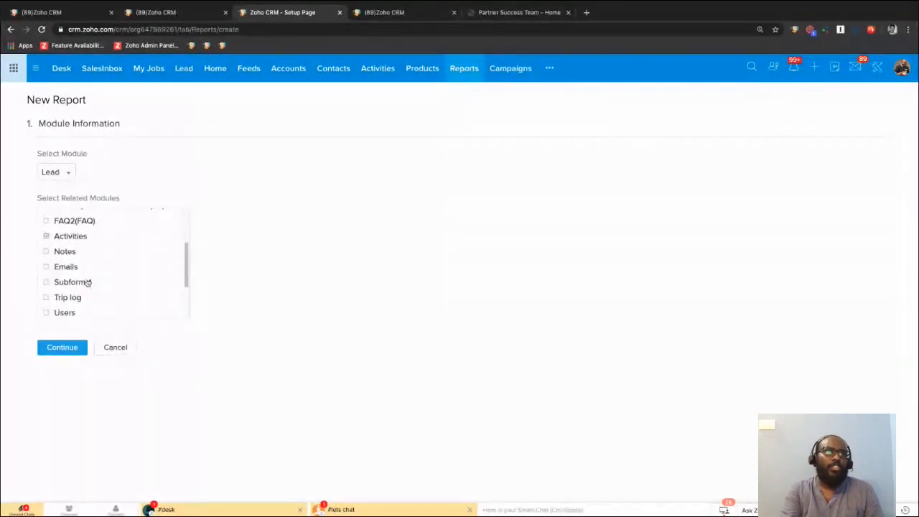
scroll(58, 283, down, 1)
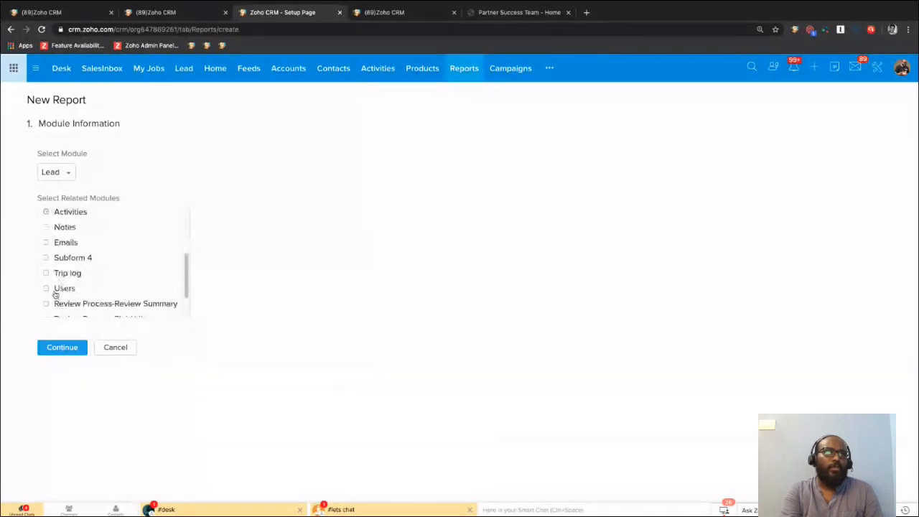
scroll(61, 286, down, 2)
scroll(65, 286, up, 3)
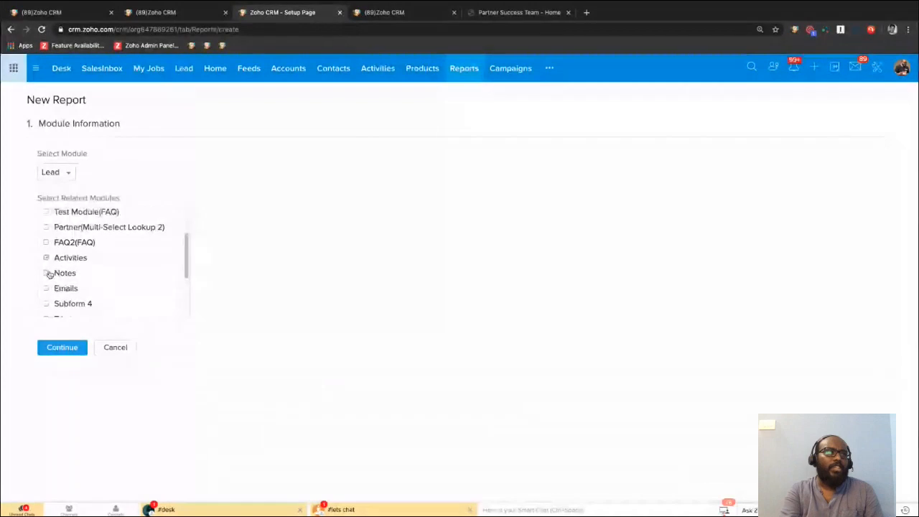
click(46, 272)
click(68, 367)
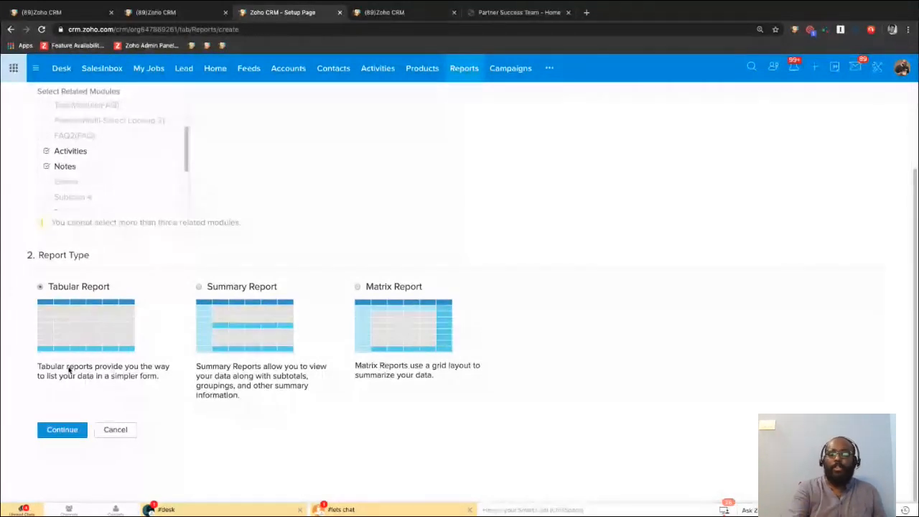
click(200, 287)
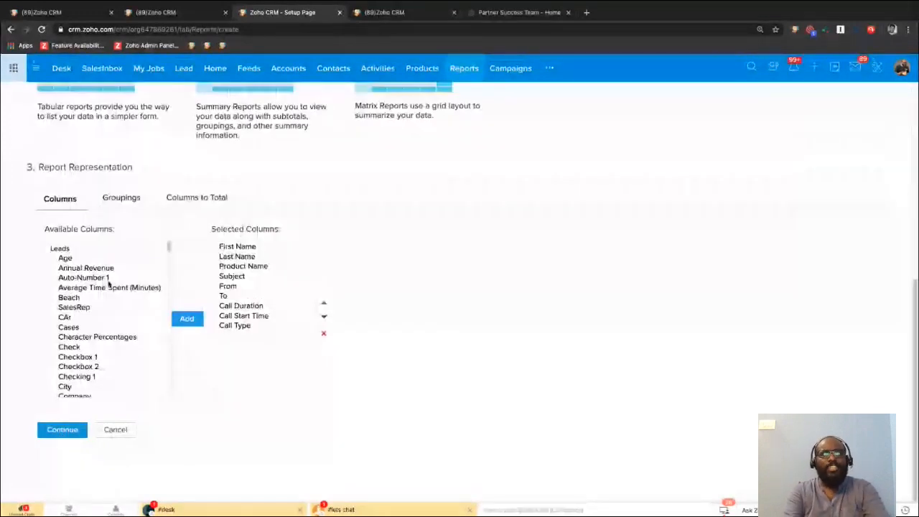
Add all available columns to the report's selected columns and continue to the filters.
click(106, 277)
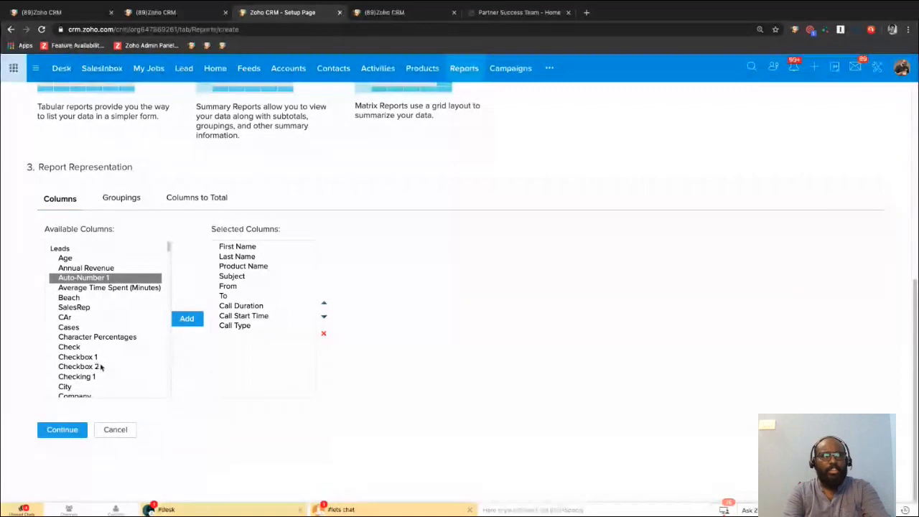
click(86, 368)
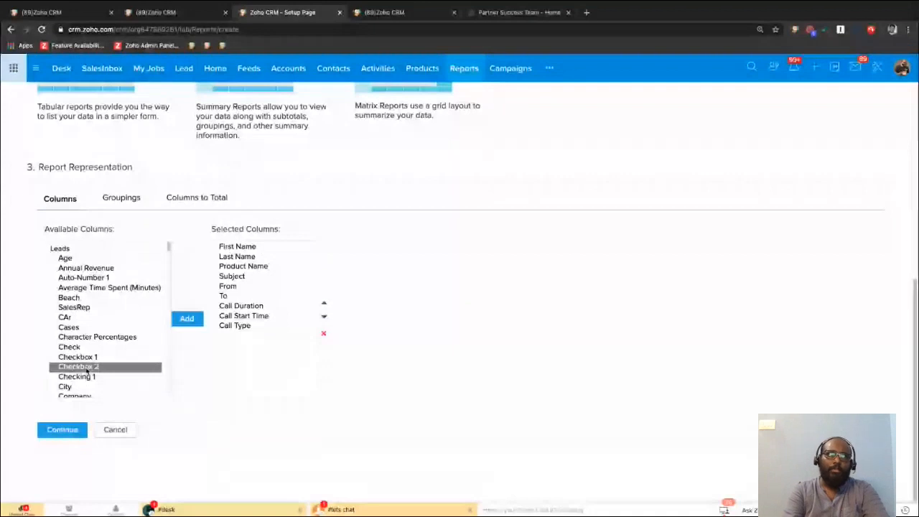
scroll(87, 370, down, 10)
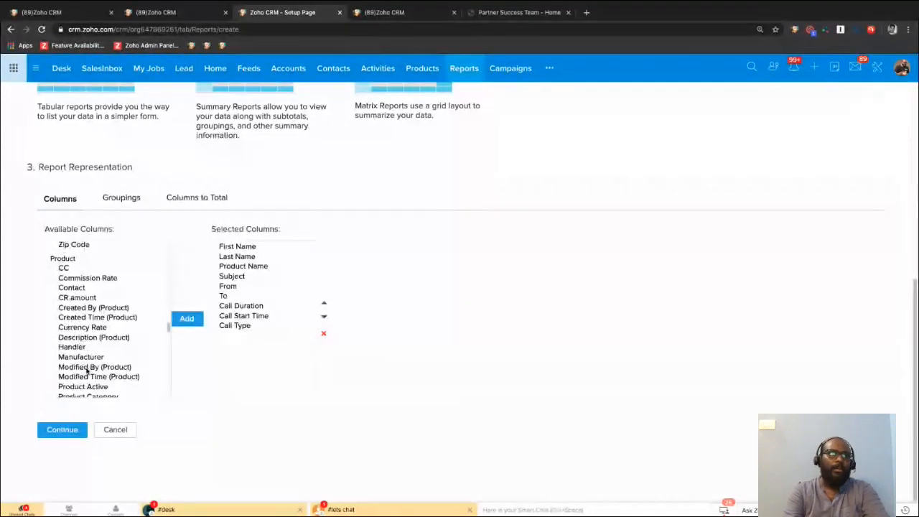
scroll(86, 369, down, 10)
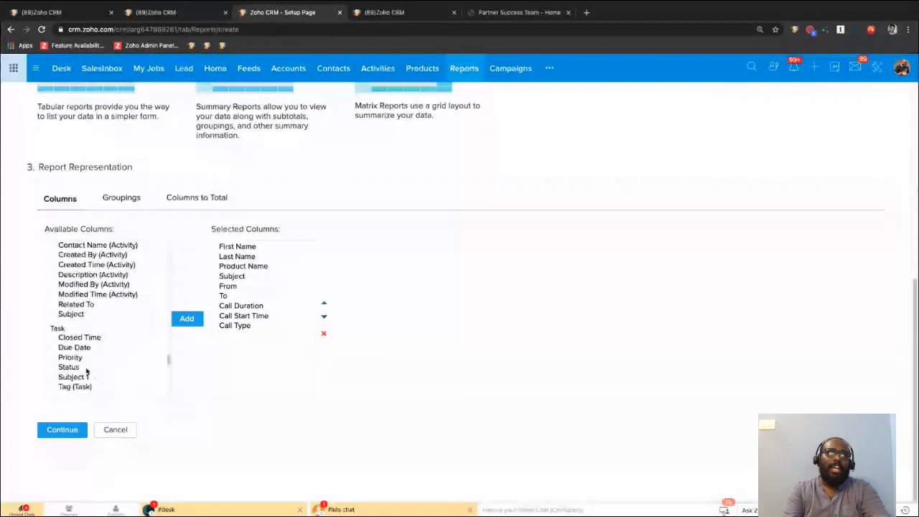
scroll(87, 371, up, 5)
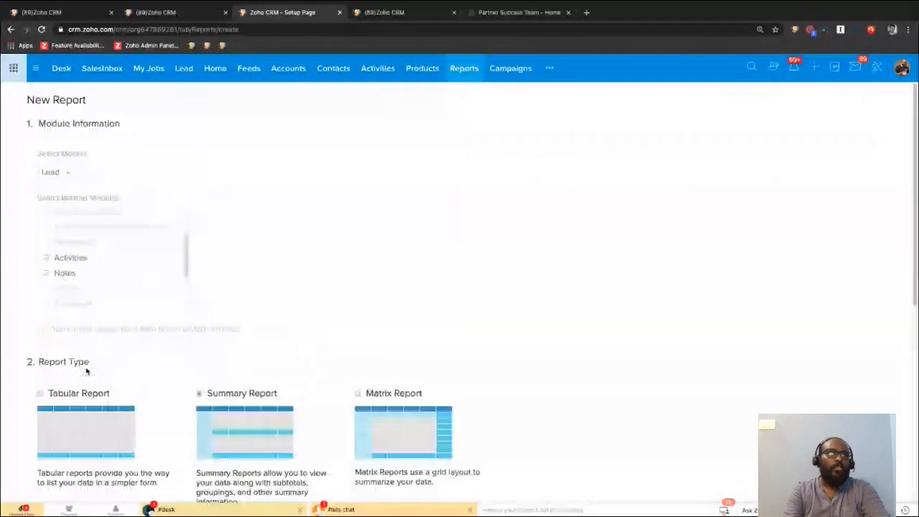
scroll(87, 372, down, 5)
click(107, 328)
key(super+a)
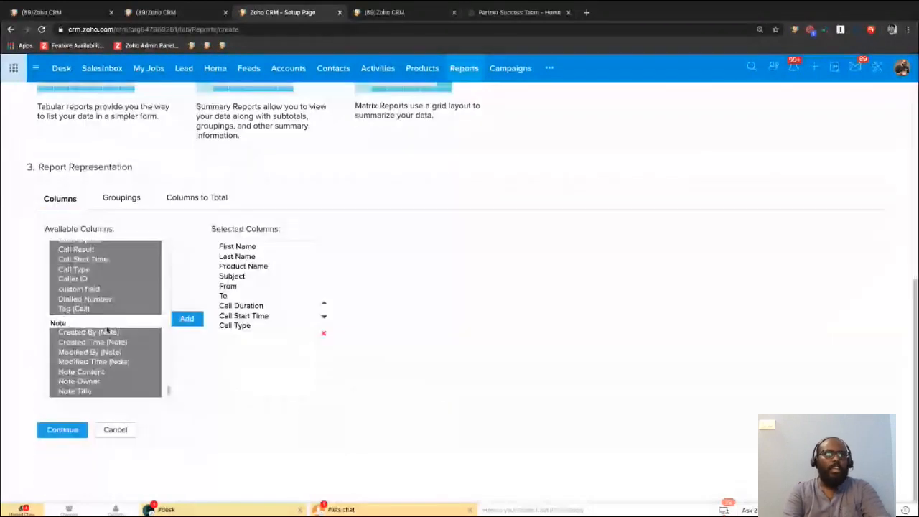
click(187, 319)
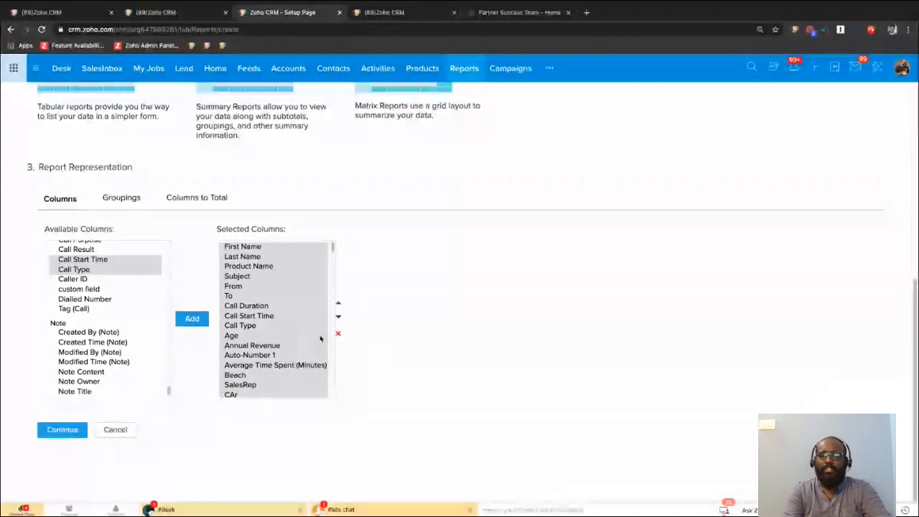
click(233, 328)
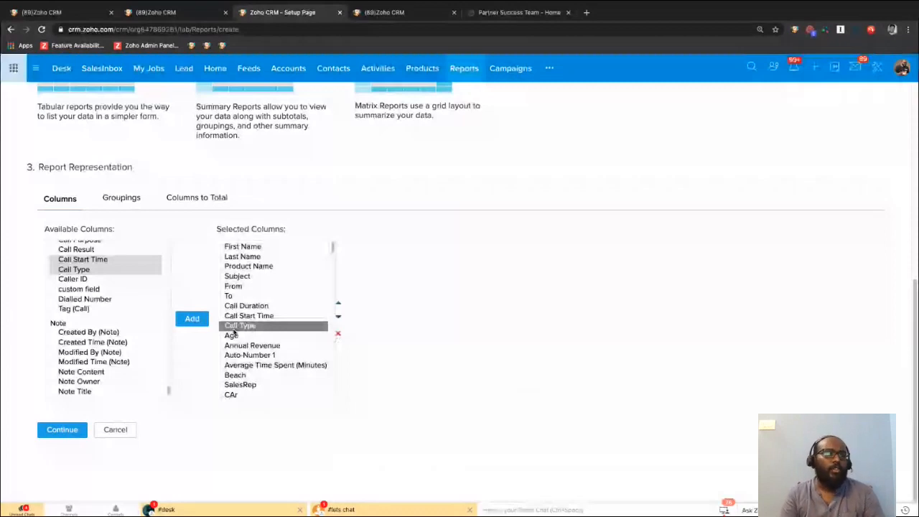
scroll(234, 332, down, 2)
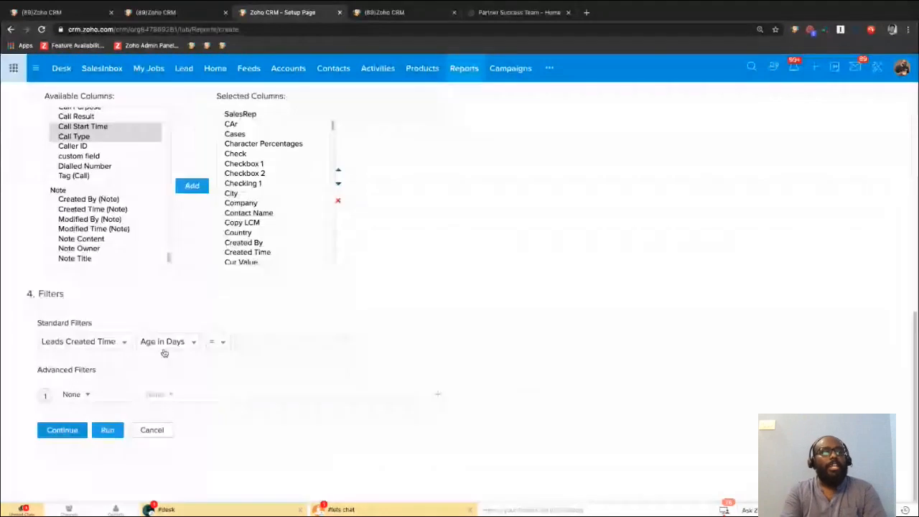
Review the date fields and the period options offered for the standard filter, leaving Leads Created Time and Age in Days selected.
click(97, 342)
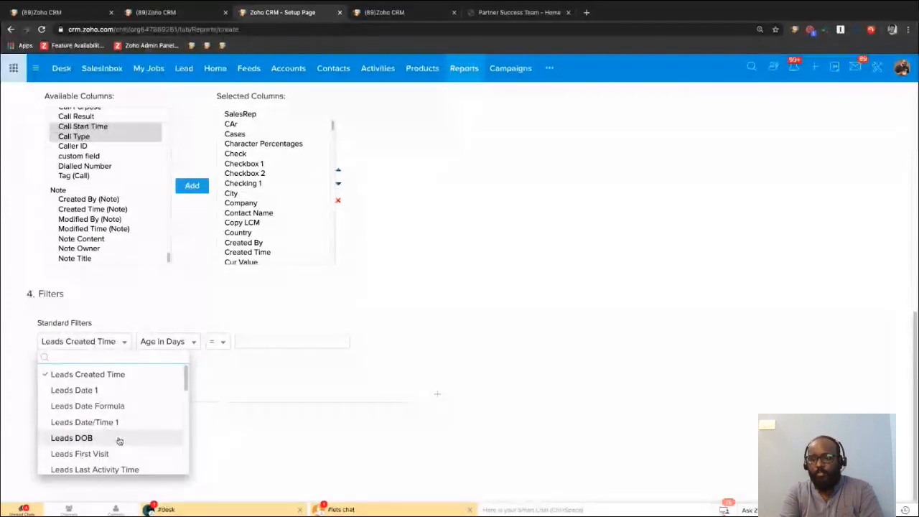
scroll(119, 440, down, 5)
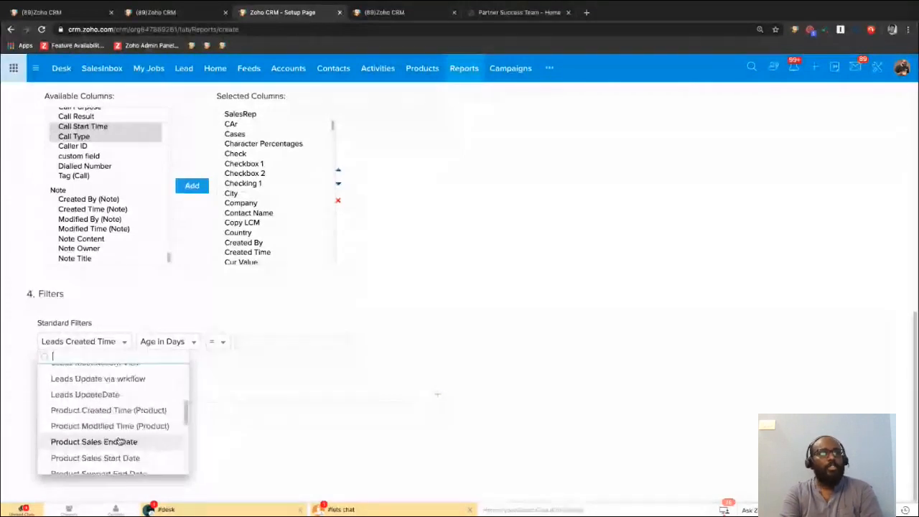
scroll(119, 439, up, 5)
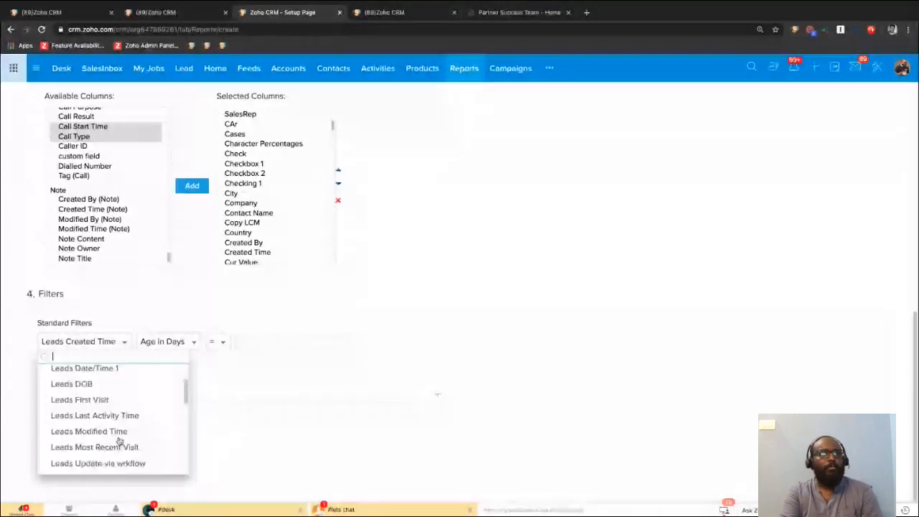
click(312, 367)
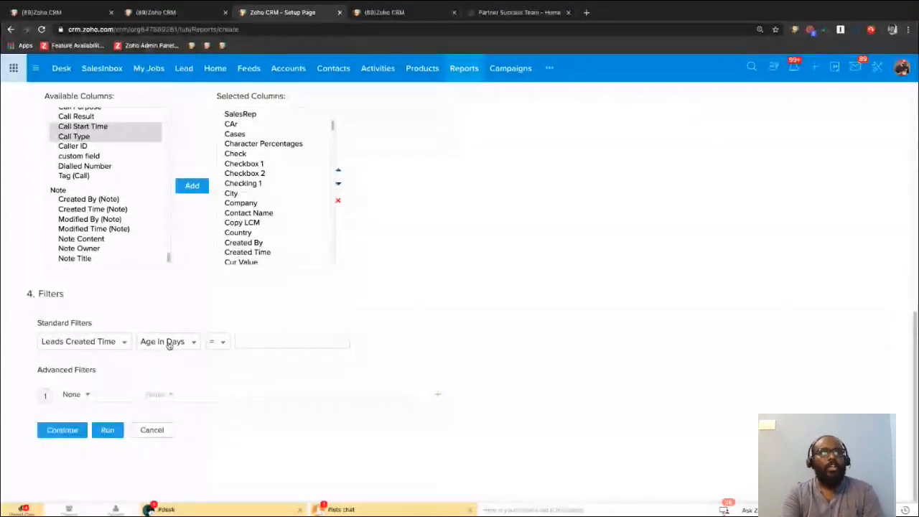
click(168, 343)
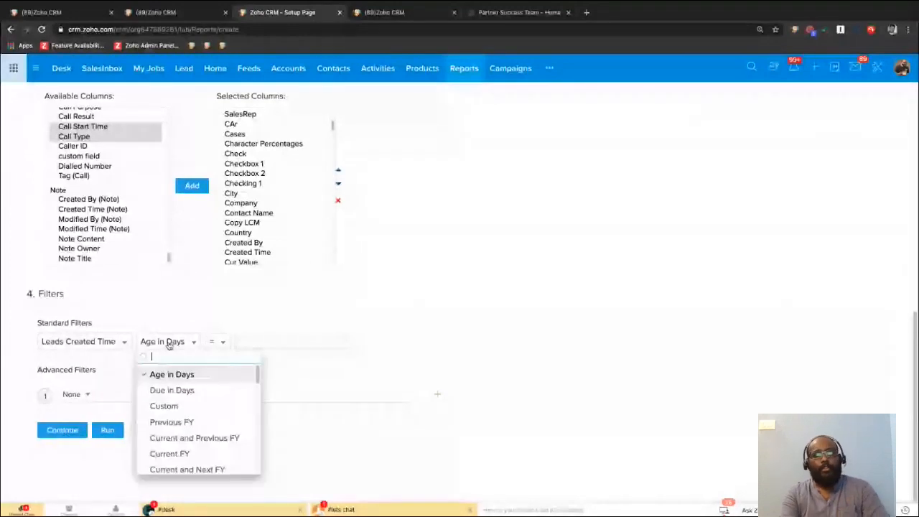
click(246, 319)
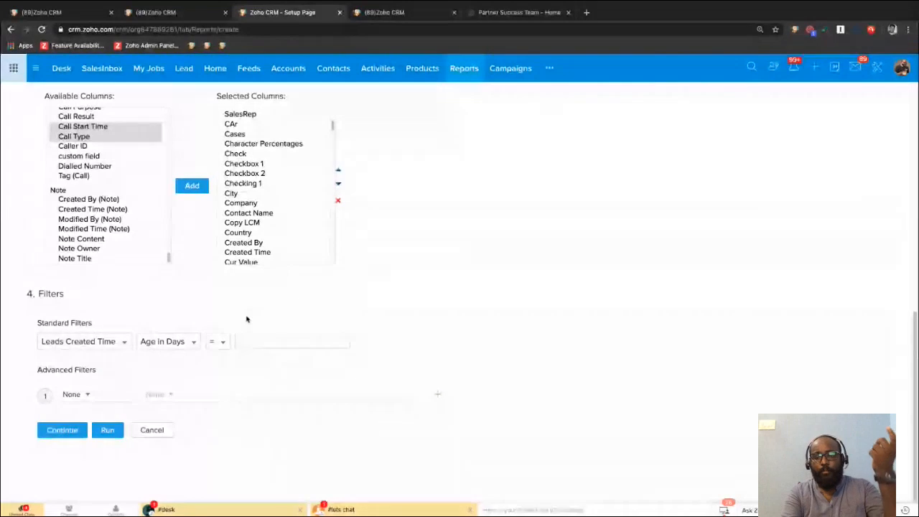
Try an advanced filter with the criterion Country is India and remove that criterion again.
click(70, 394)
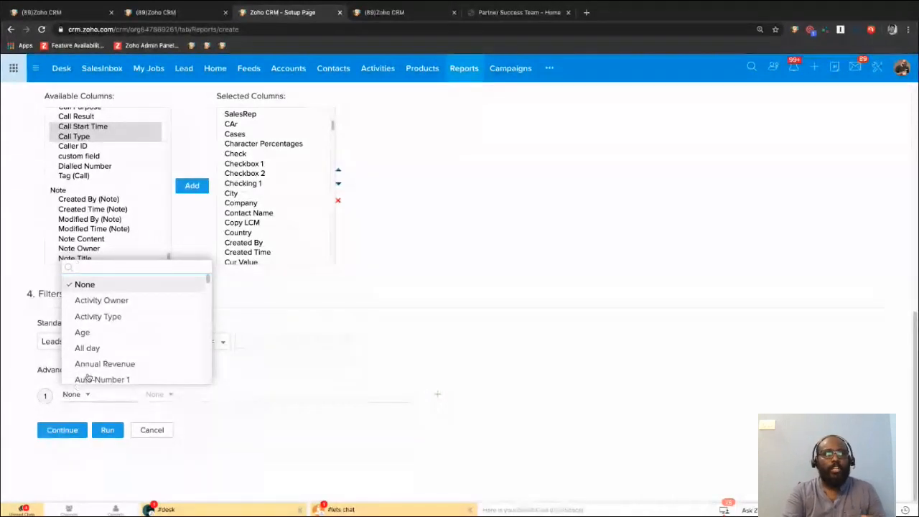
scroll(122, 345, down, 2)
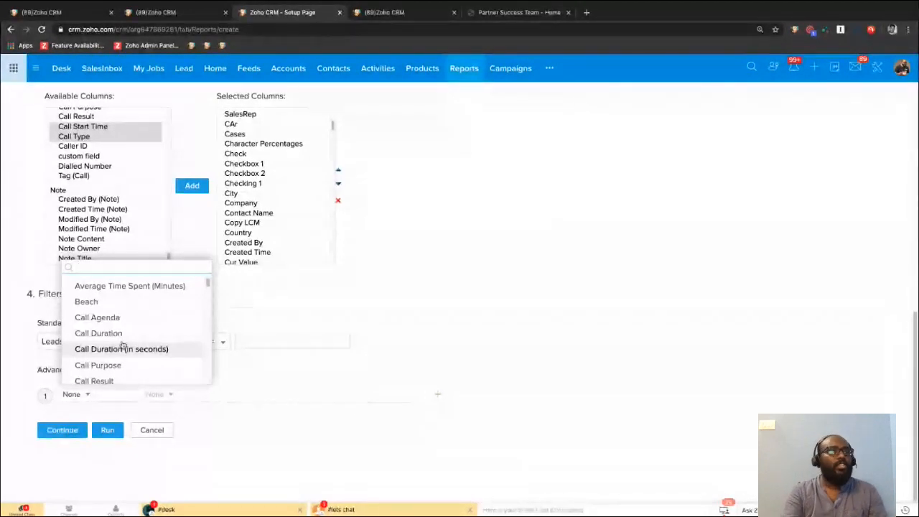
click(95, 267)
text(cou)
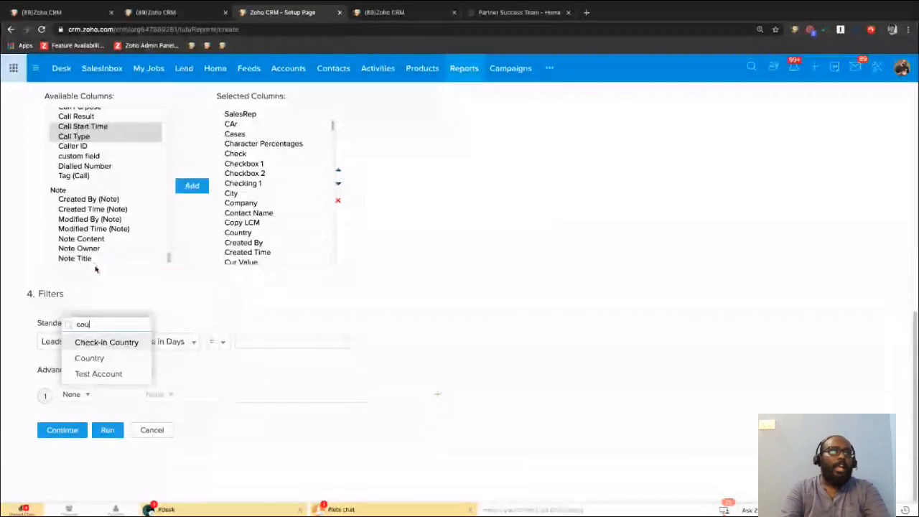
key(Return)
click(156, 394)
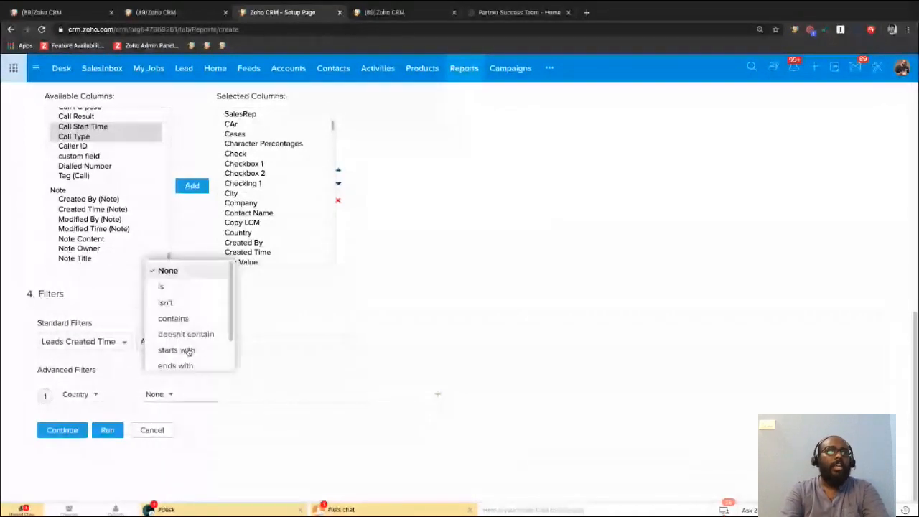
click(163, 287)
click(272, 396)
text(India)
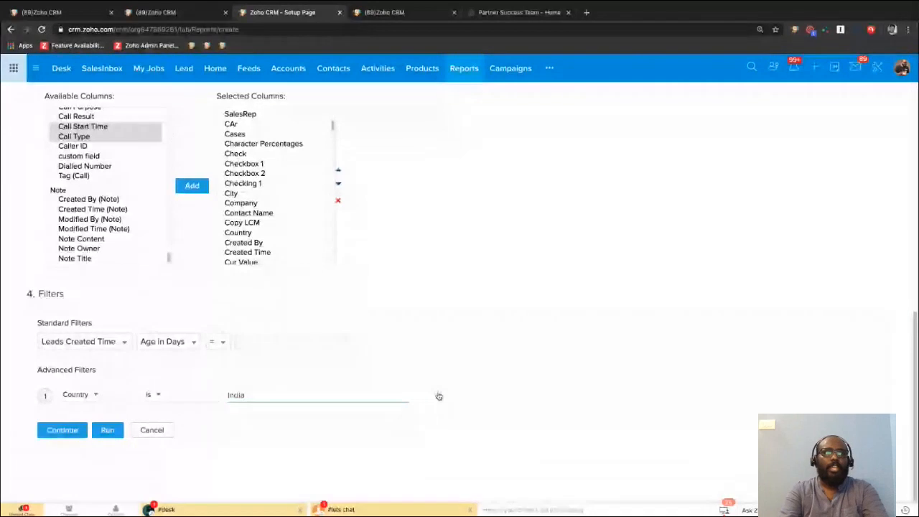
click(438, 395)
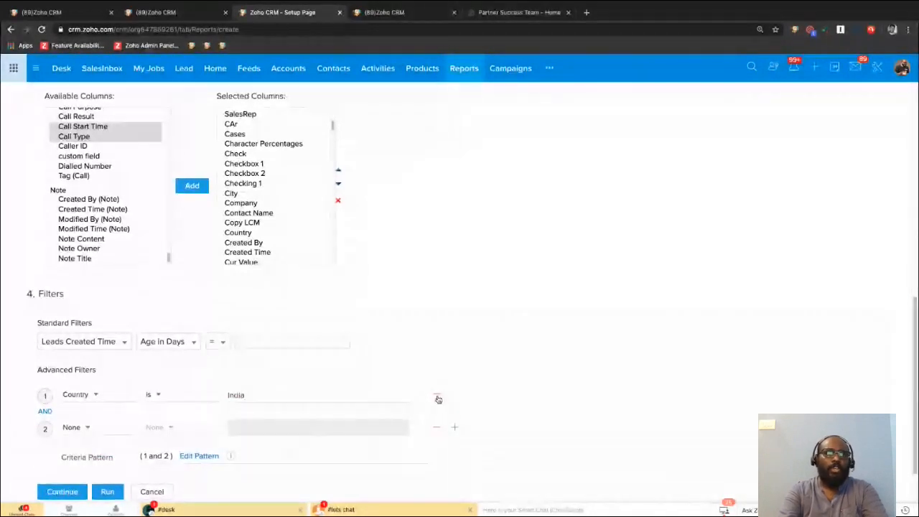
click(437, 397)
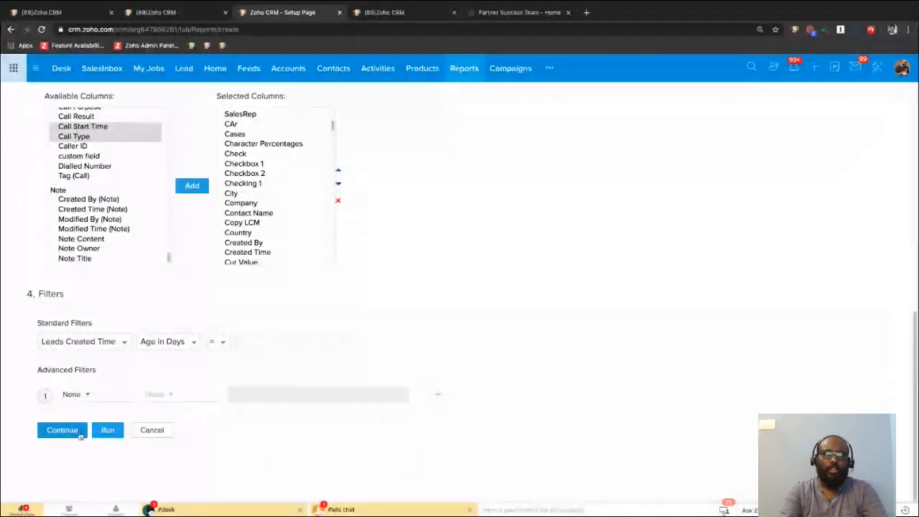
Continue to the basic information, choose the Leads Reports folder, name the report Sample Leads, and run it.
click(79, 433)
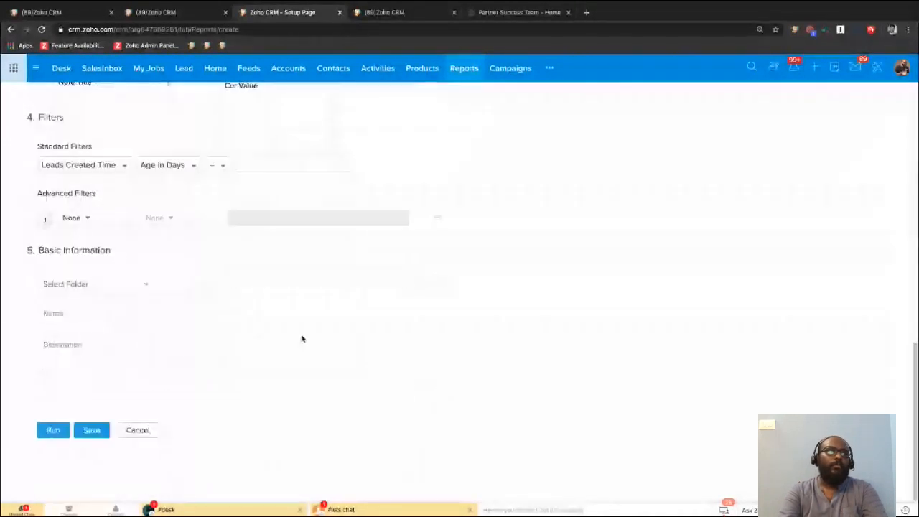
click(106, 287)
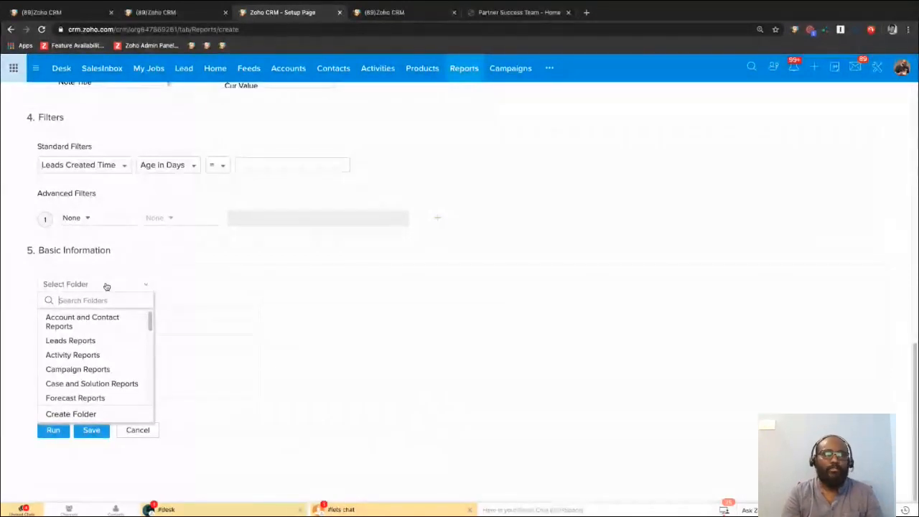
click(91, 343)
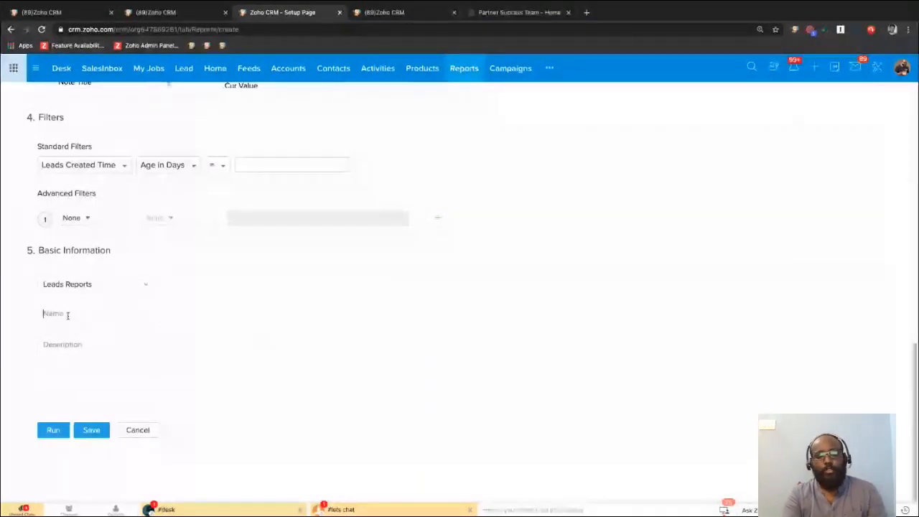
click(67, 314)
text(Sample)
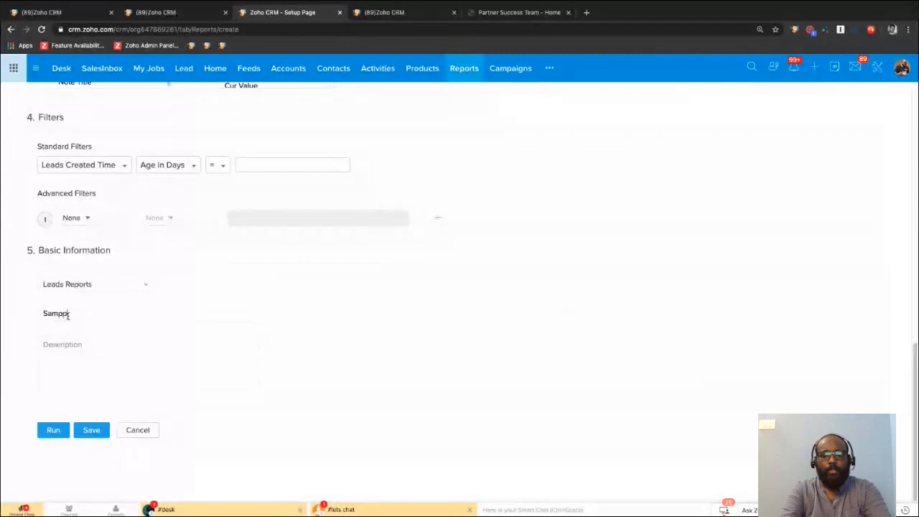
text( Leads)
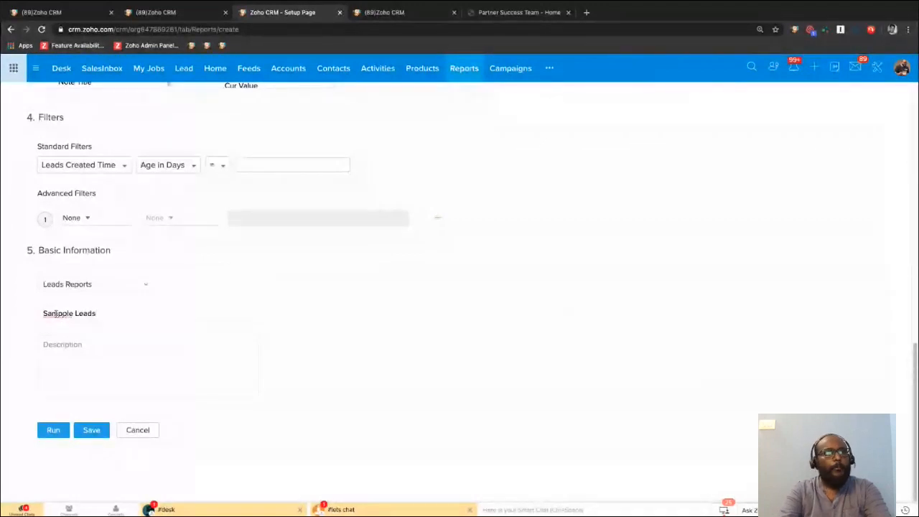
click(66, 431)
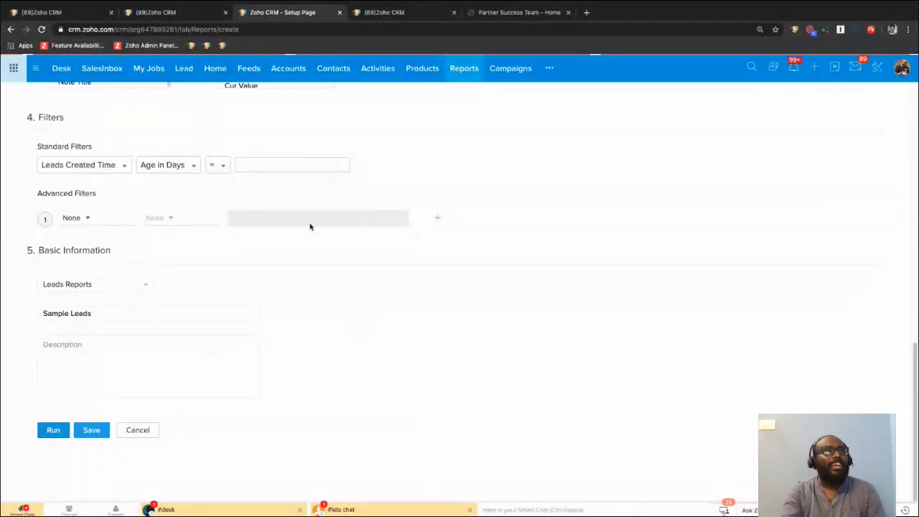
Reload the report creation page and check the browser tab with the Visa Application Check review process.
click(42, 30)
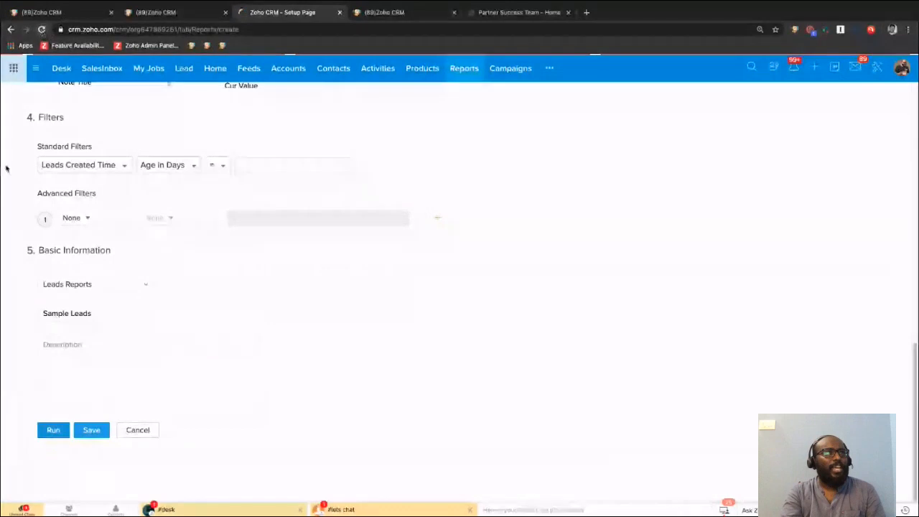
click(391, 13)
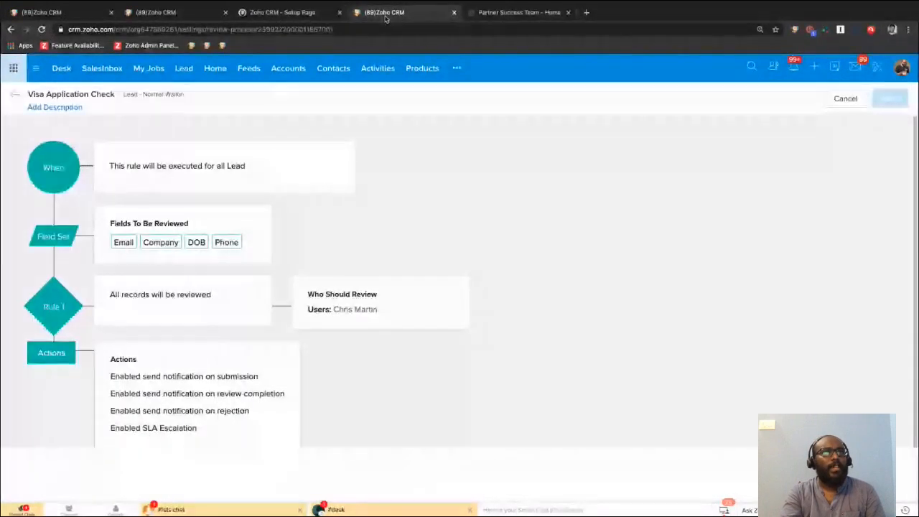
click(307, 13)
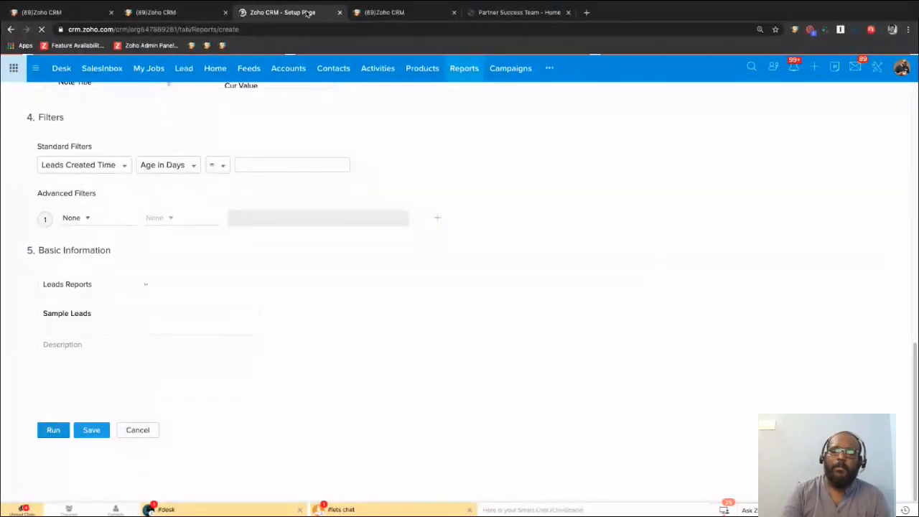
Switch to the browser tab with My Jobs, search the modules for "repo", and open Reports.
click(170, 14)
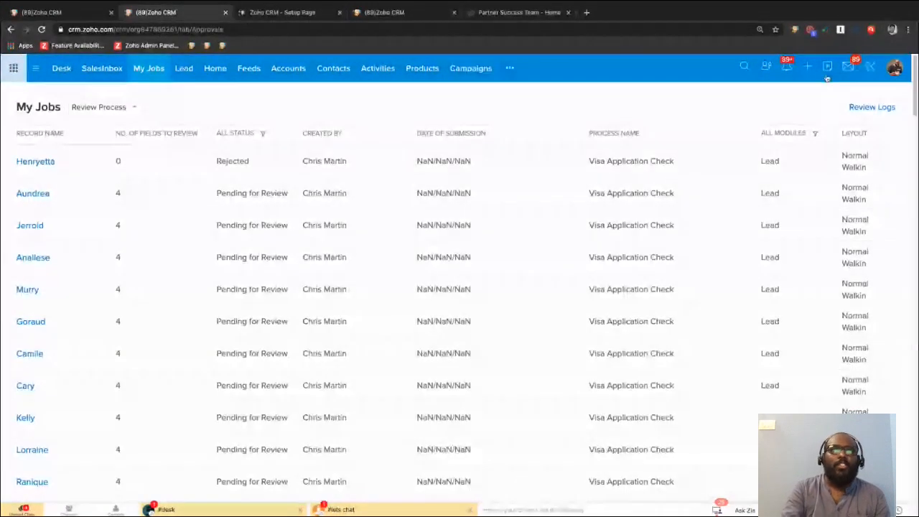
click(509, 67)
text(repo)
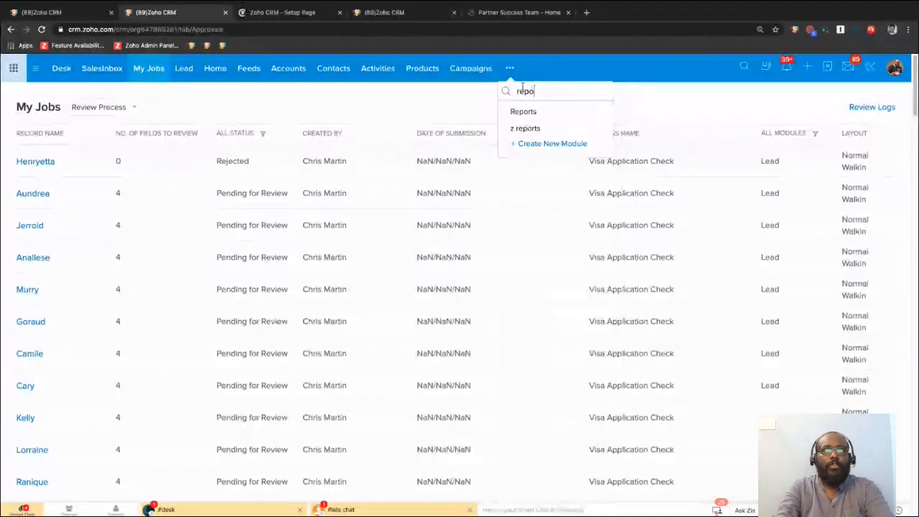
click(528, 111)
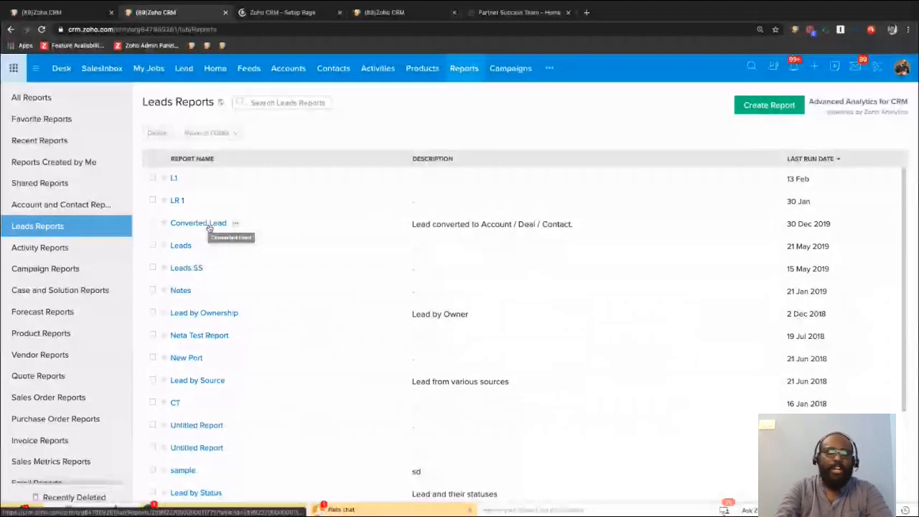
Browse the Leads Reports and Activity Reports folders, returning to Leads Reports.
scroll(288, 281, down, 2)
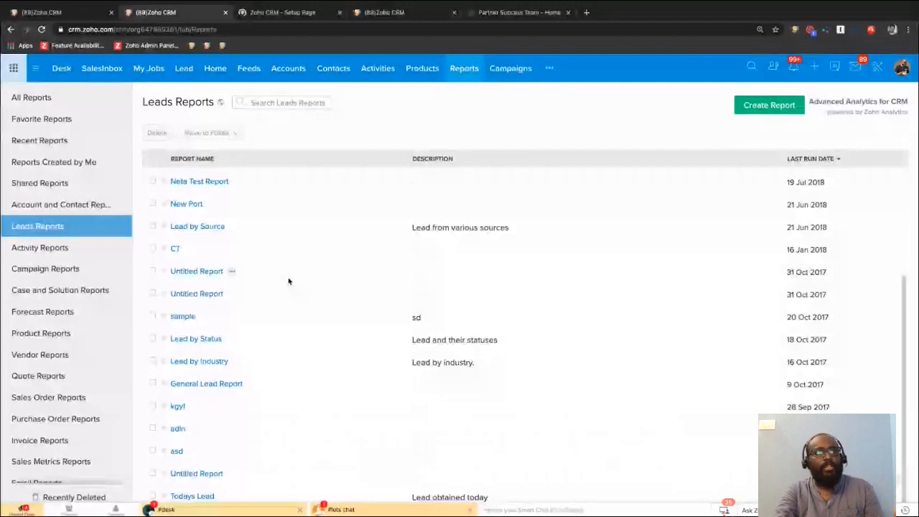
click(45, 243)
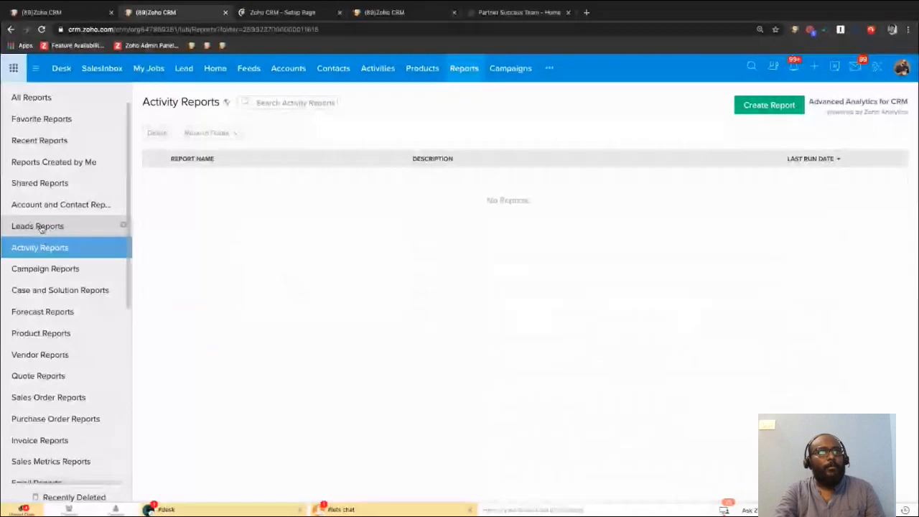
click(41, 228)
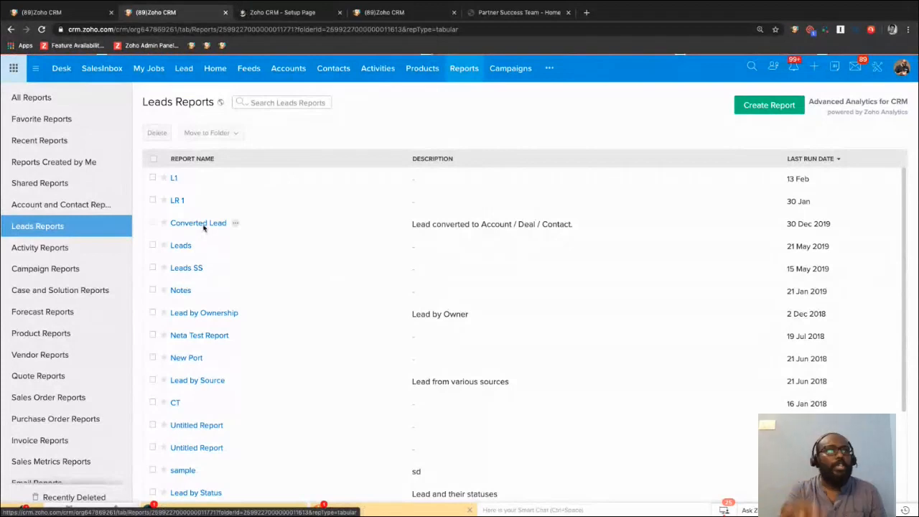
Open the Converted Lead report and look through its lead, account and deal columns.
click(198, 224)
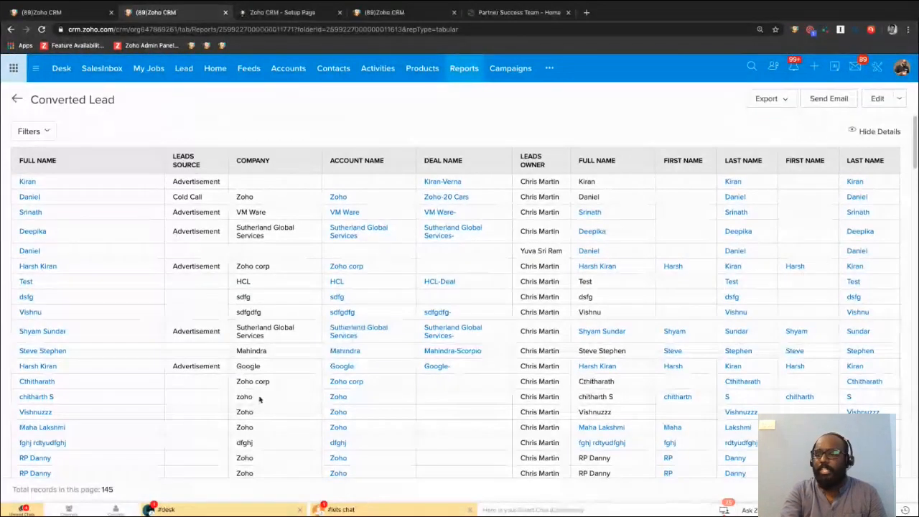
scroll(244, 359, down, 3)
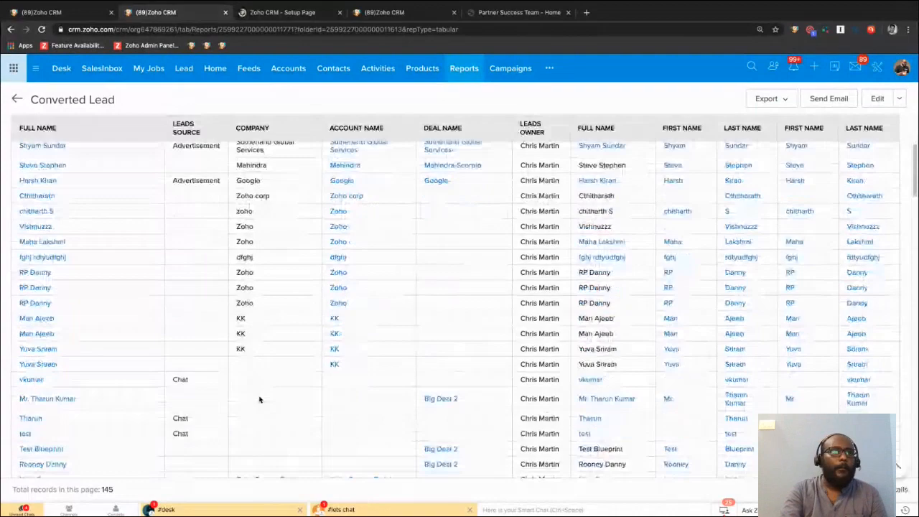
scroll(260, 400, down, 12)
scroll(260, 400, down, 5)
scroll(260, 400, up, 20)
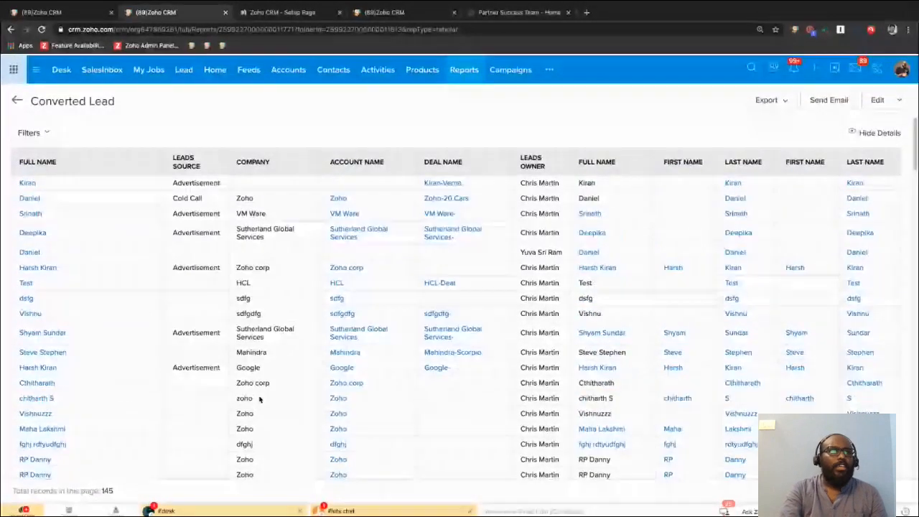
scroll(260, 399, down, 2)
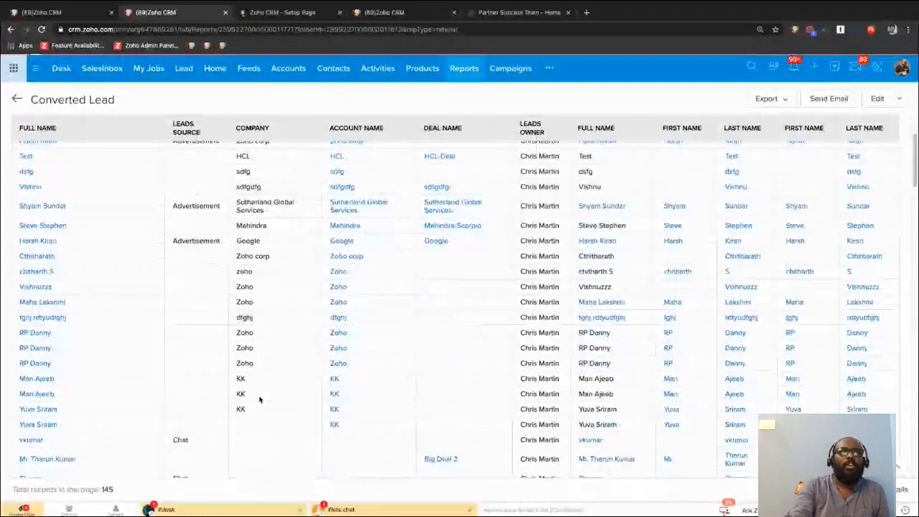
scroll(260, 400, up, 5)
Close the extra browser tabs and view the export formats available for the Converted Lead report.
click(340, 13)
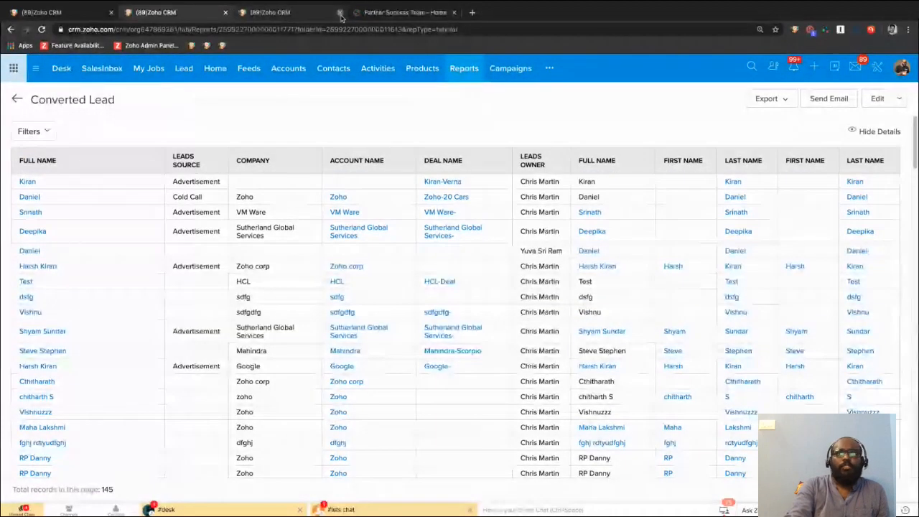
click(340, 13)
click(340, 13)
click(770, 99)
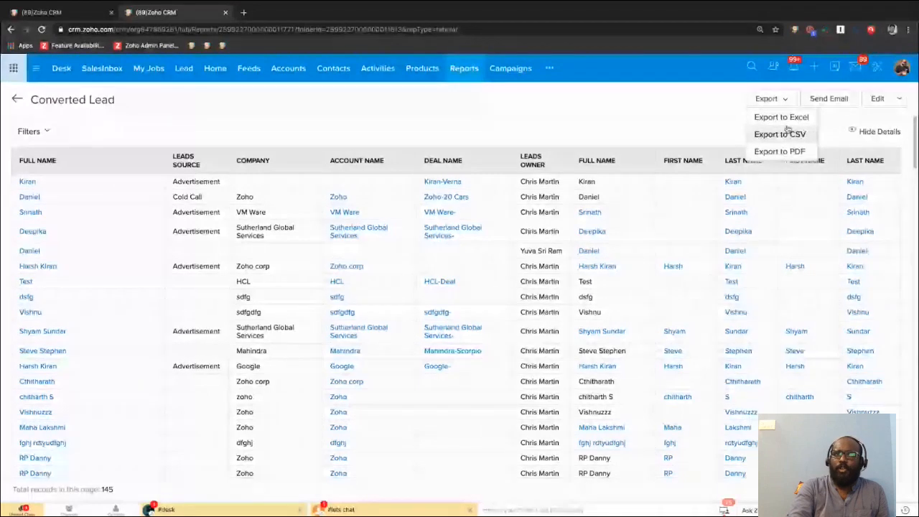
click(661, 138)
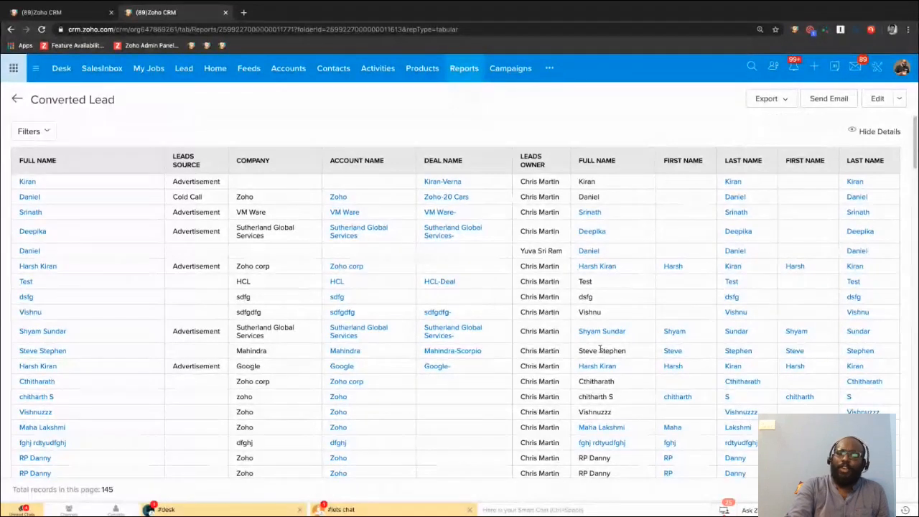
Look through the records of the Converted Lead report and return to the Leads Reports list.
scroll(600, 349, down, 3)
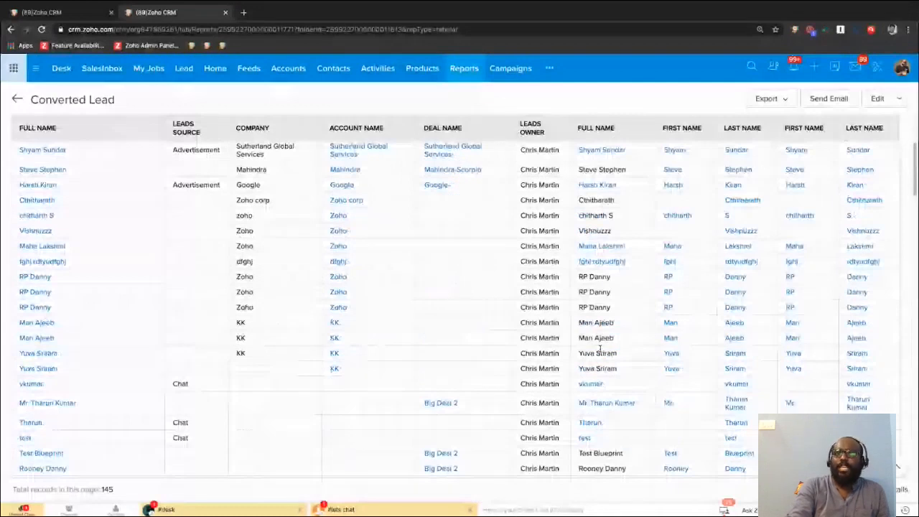
scroll(600, 350, up, 3)
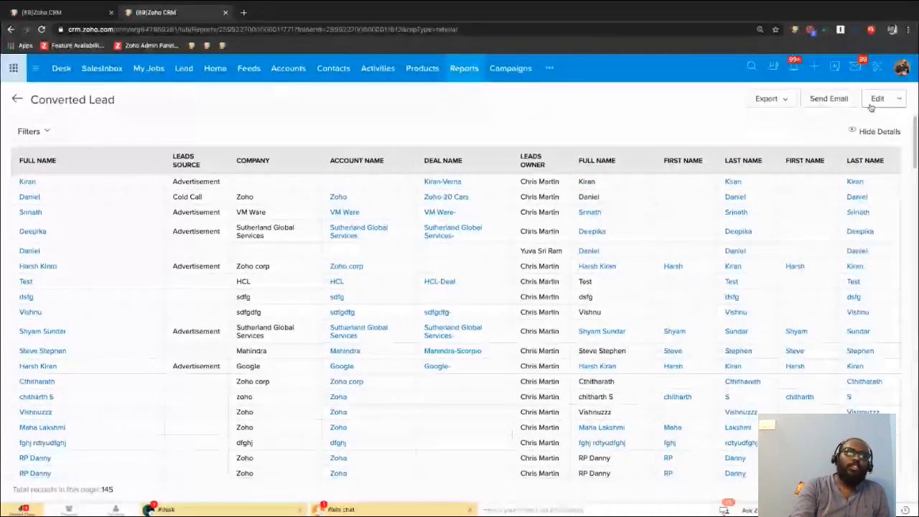
scroll(378, 374, down, 5)
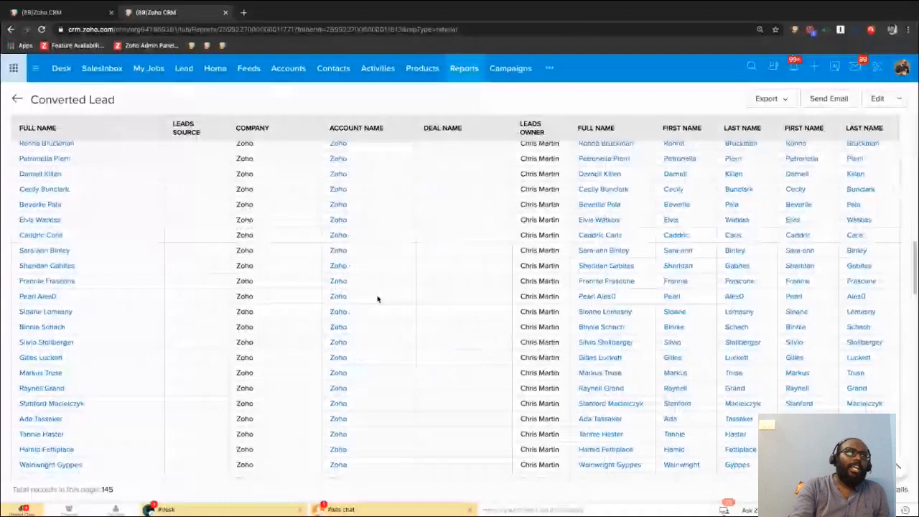
click(15, 99)
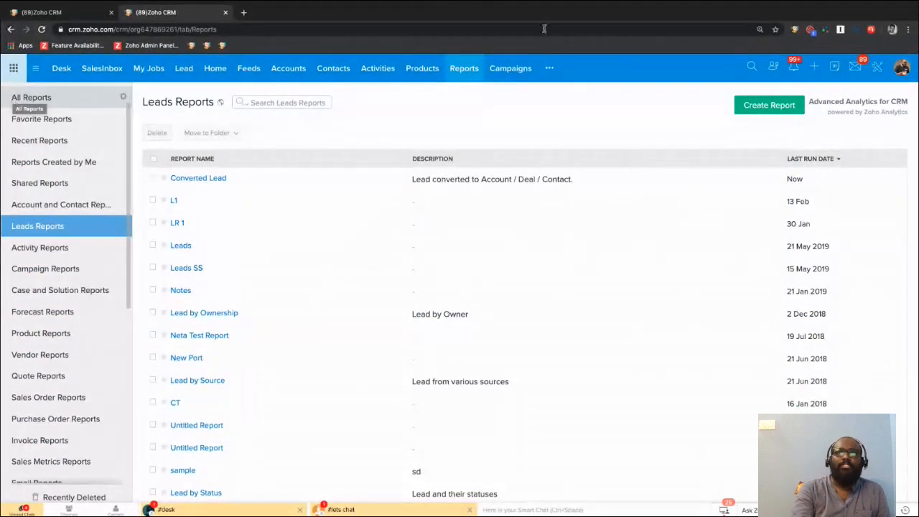
Open the Setup page and search the additional modules for "channel".
click(877, 68)
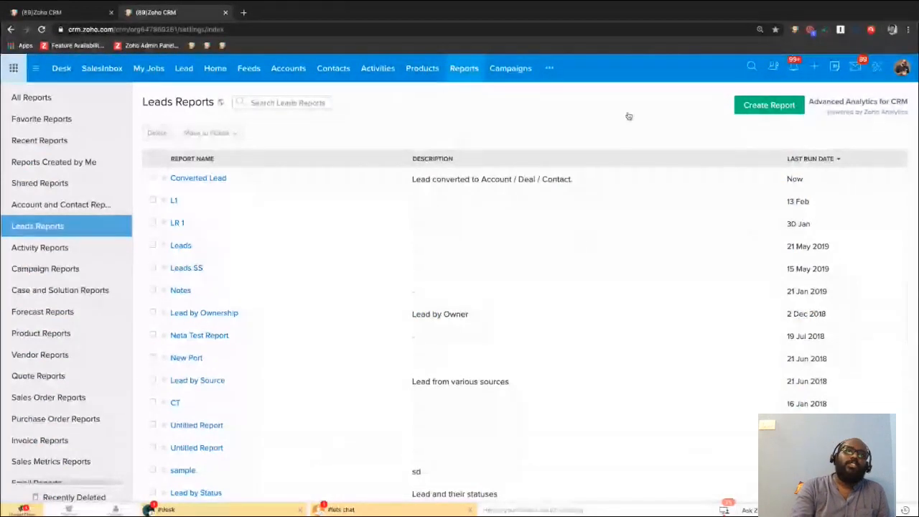
click(549, 68)
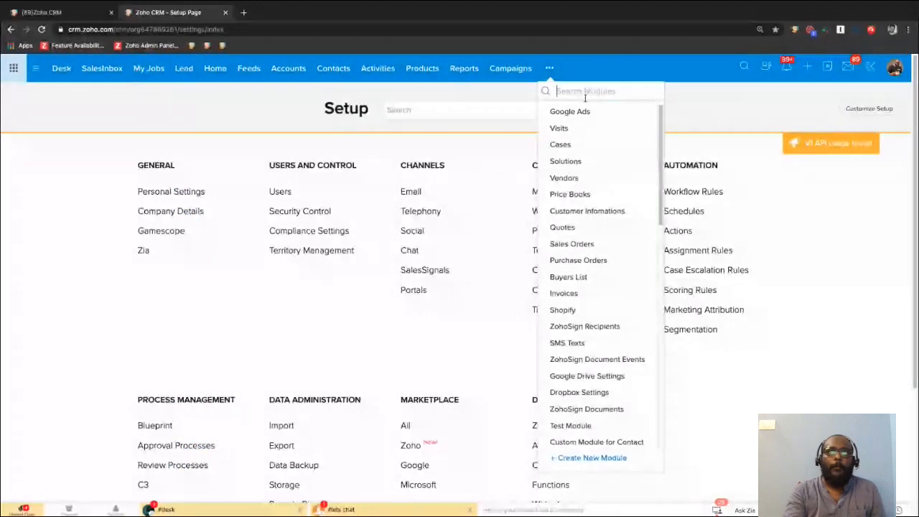
text(channel)
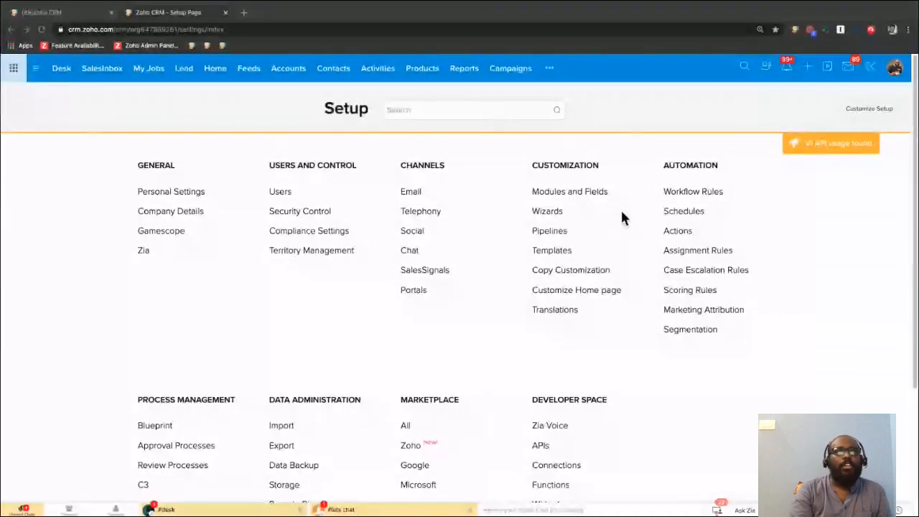
Open the Modules and Fields settings and look through the module list for "dash".
click(548, 68)
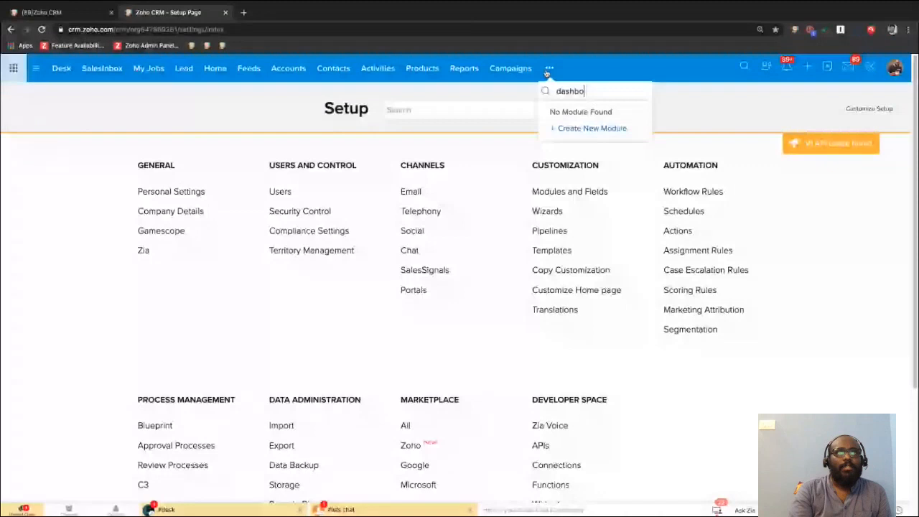
click(585, 192)
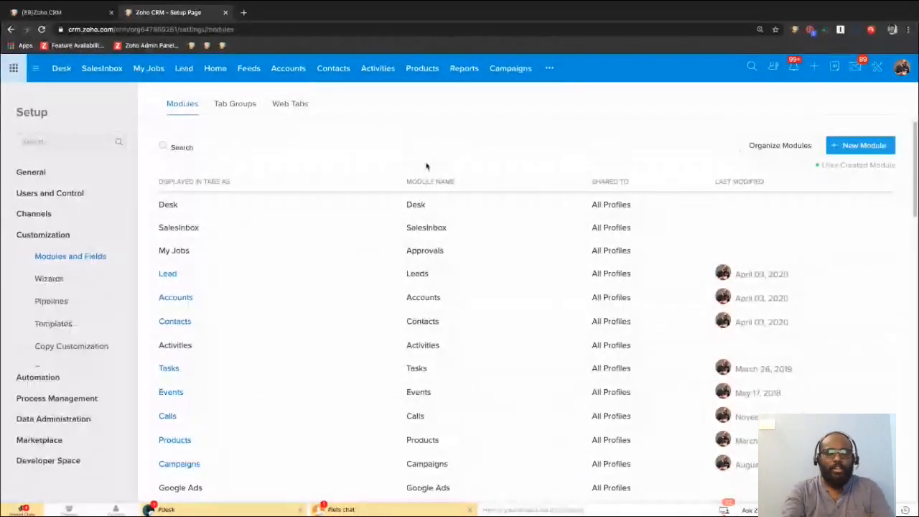
key(ctrl+f)
text(dash)
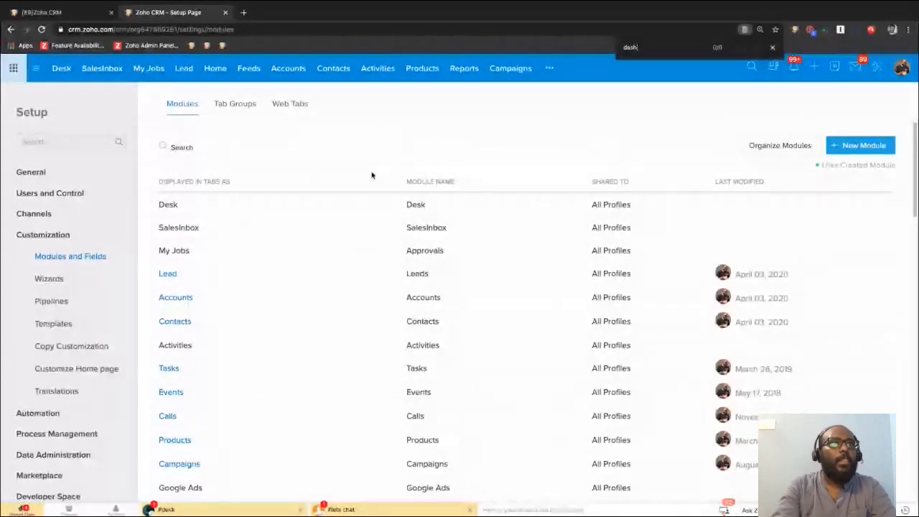
scroll(344, 215, down, 3)
scroll(345, 216, up, 3)
scroll(346, 215, down, 10)
scroll(346, 215, down, 3)
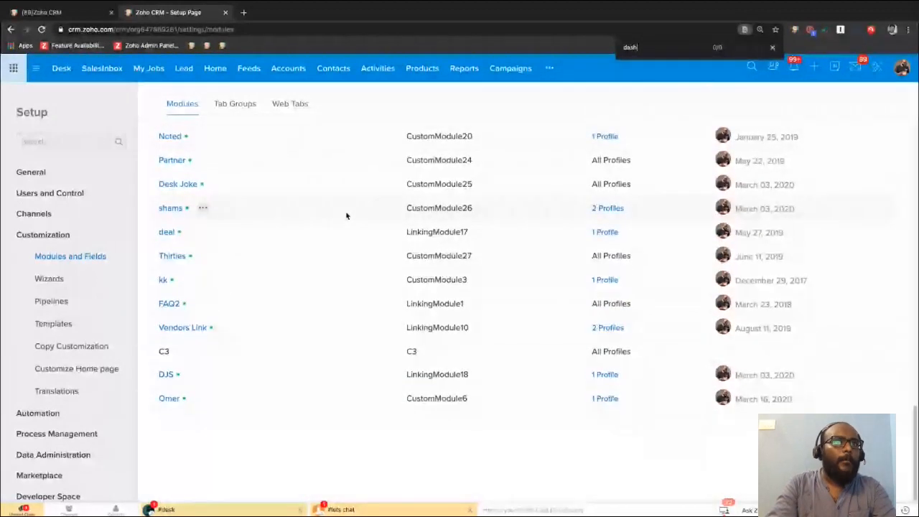
scroll(346, 216, up, 1)
scroll(346, 215, up, 3)
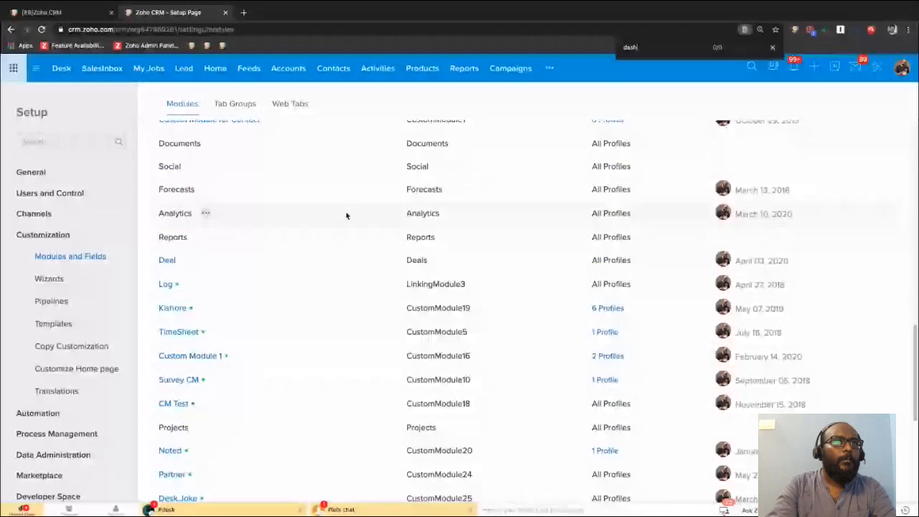
scroll(345, 216, up, 1)
scroll(346, 216, up, 1)
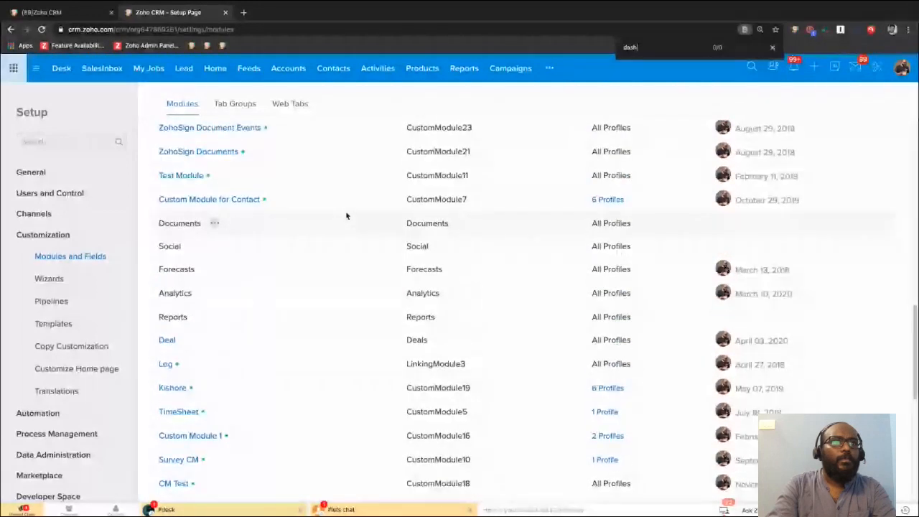
scroll(346, 215, up, 1)
scroll(346, 216, up, 2)
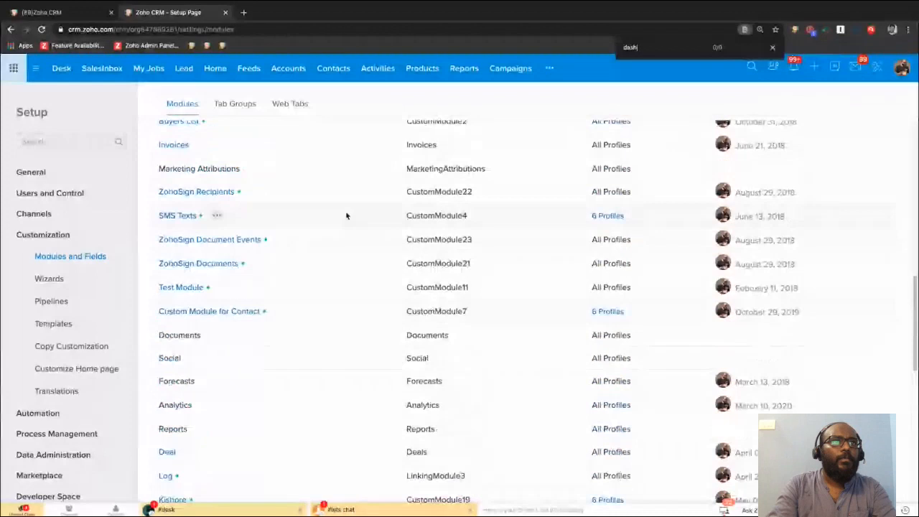
scroll(346, 216, up, 5)
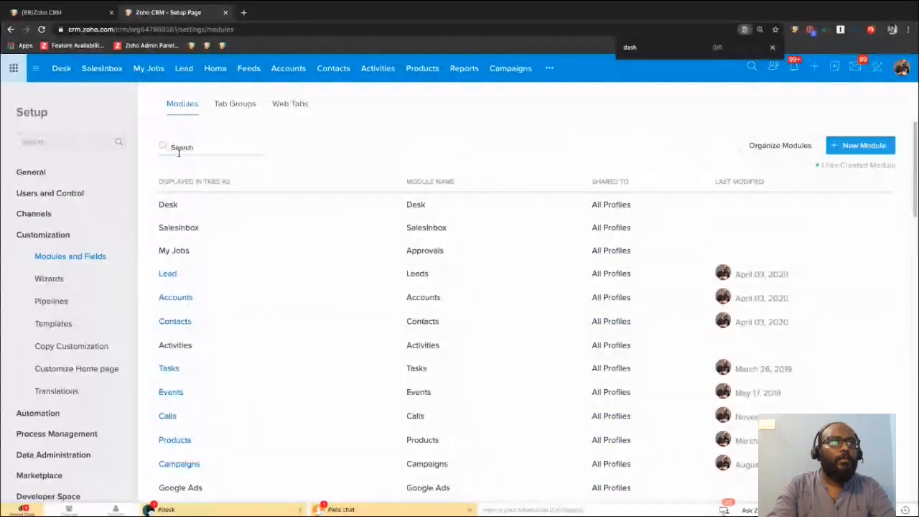
Search the module list for "das" and then for "ana", and close the page search.
text(das)
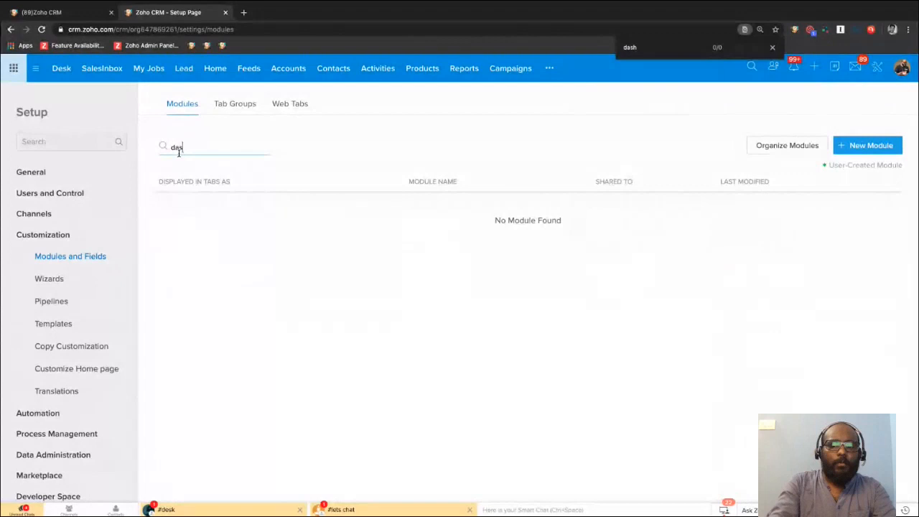
key(BackSpace)
key(BackSpace)
key(BackSpace)
text(ana)
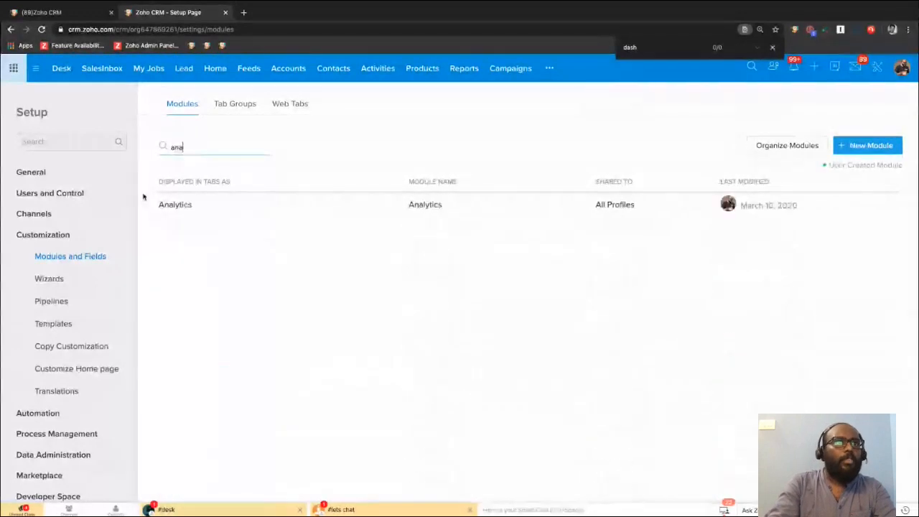
click(420, 320)
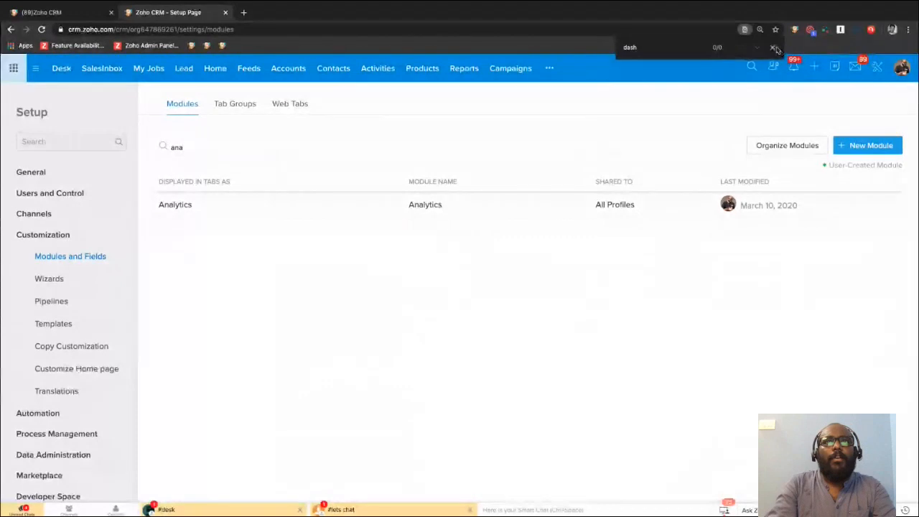
key(Escape)
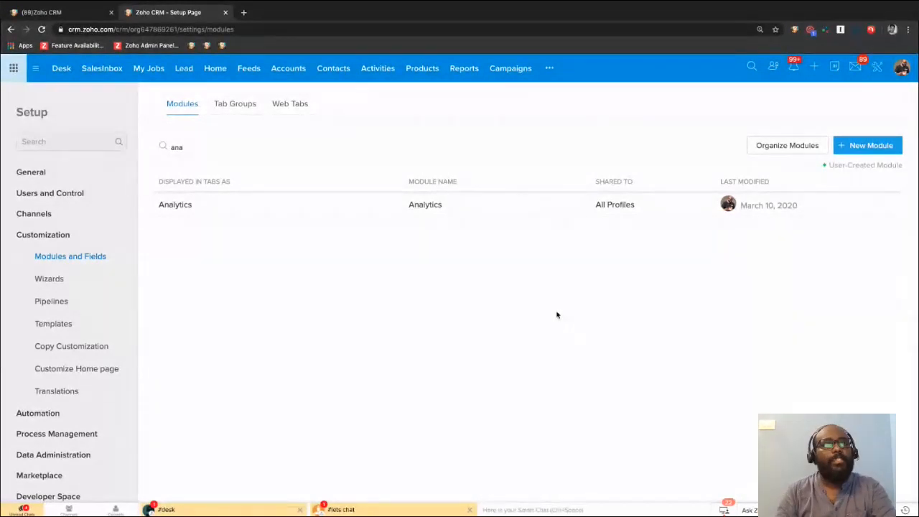
Find the Analytics module among the additional modules with "an" and open it.
click(547, 68)
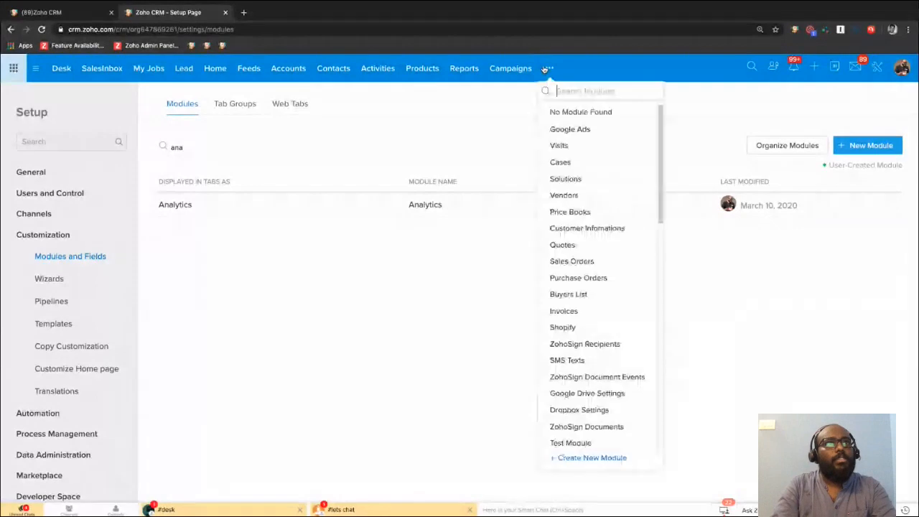
text(an)
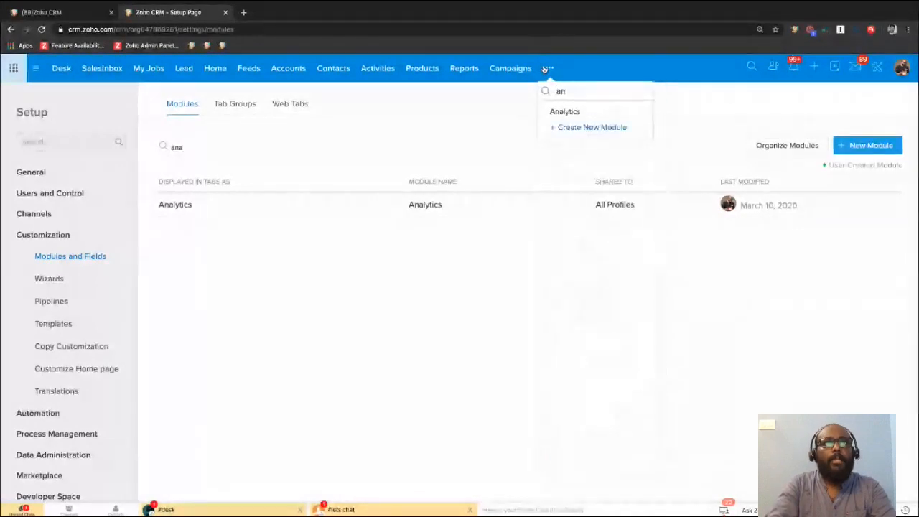
click(563, 113)
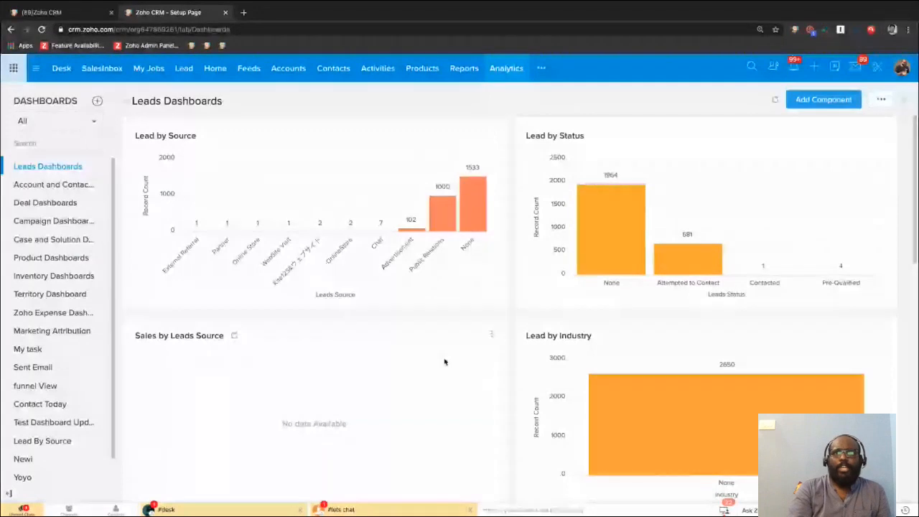
Look through the lead charts and target components on the Leads Dashboards page.
scroll(444, 362, down, 4)
scroll(444, 362, down, 4)
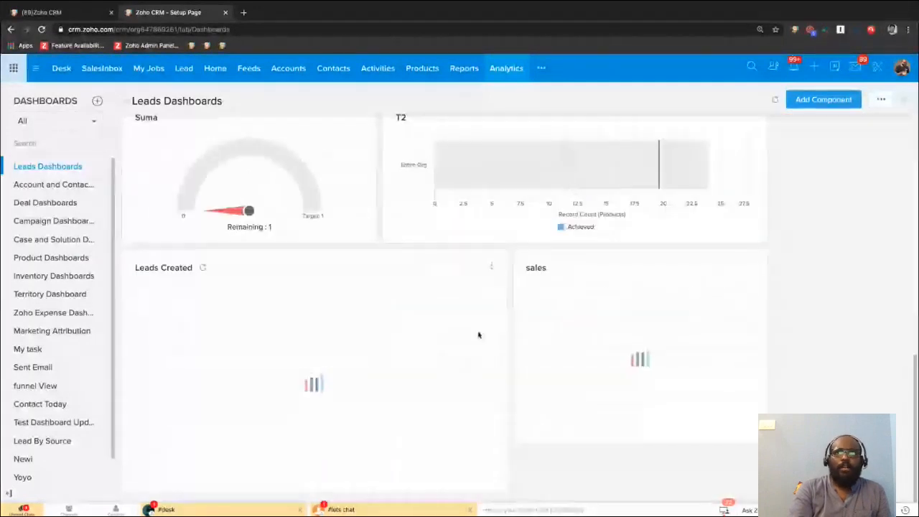
scroll(479, 336, up, 4)
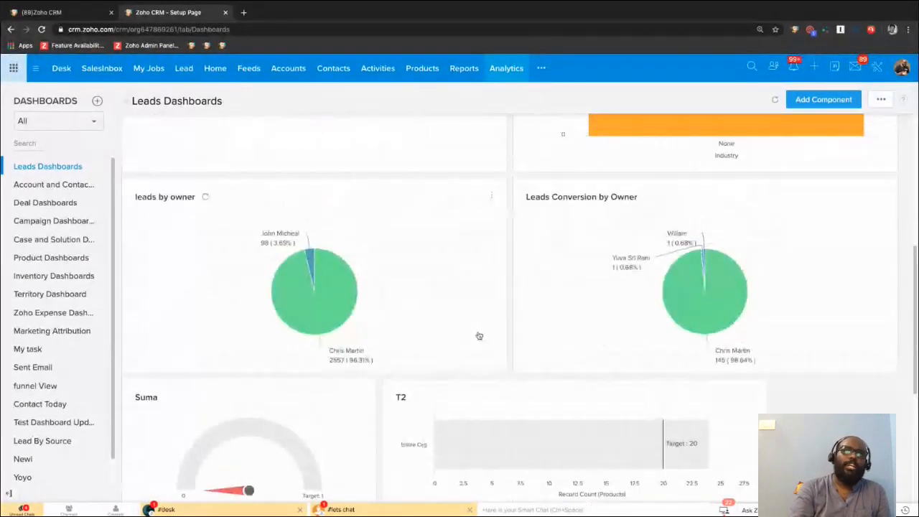
scroll(479, 335, up, 4)
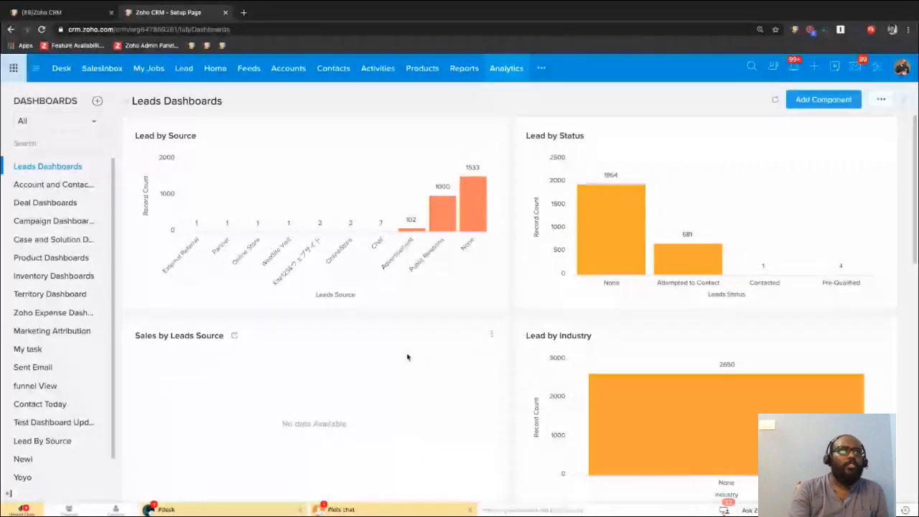
scroll(407, 357, down, 1)
scroll(459, 363, down, 5)
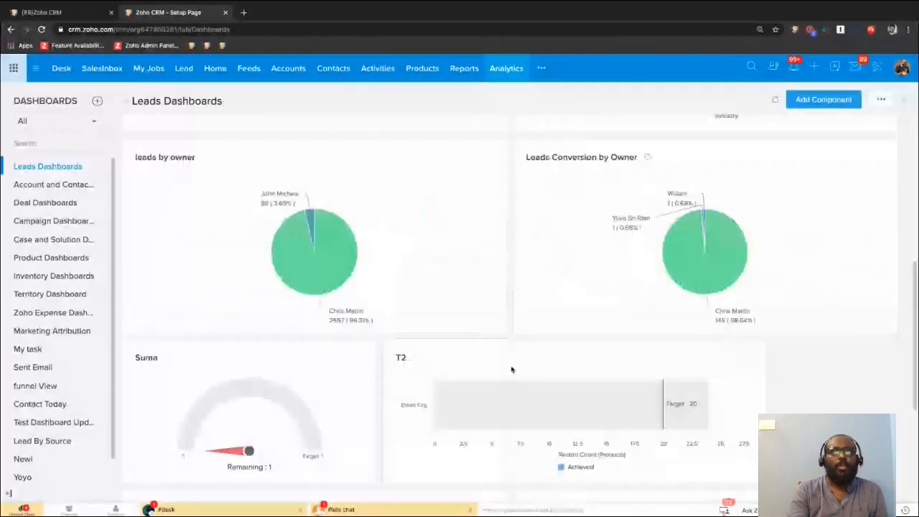
scroll(511, 369, up, 6)
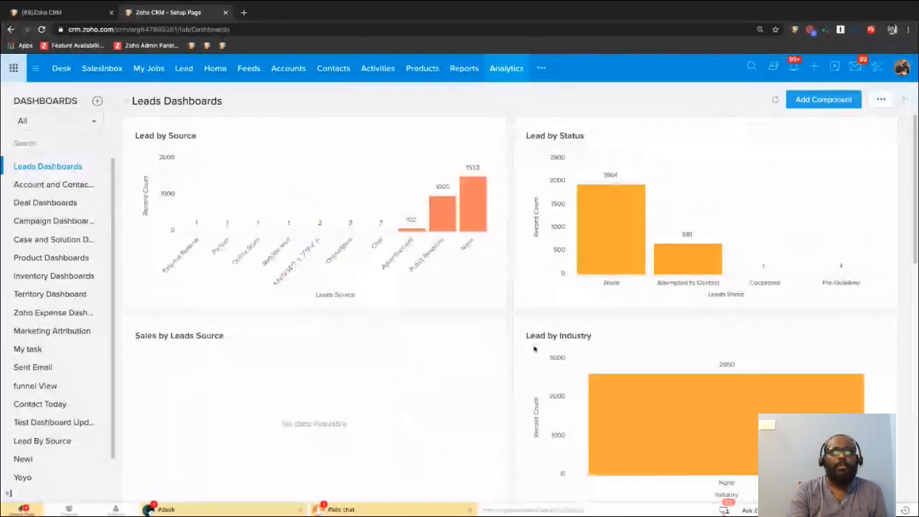
Permanently delete the sales component from the Leads Dashboards.
click(821, 105)
scroll(495, 291, down, 8)
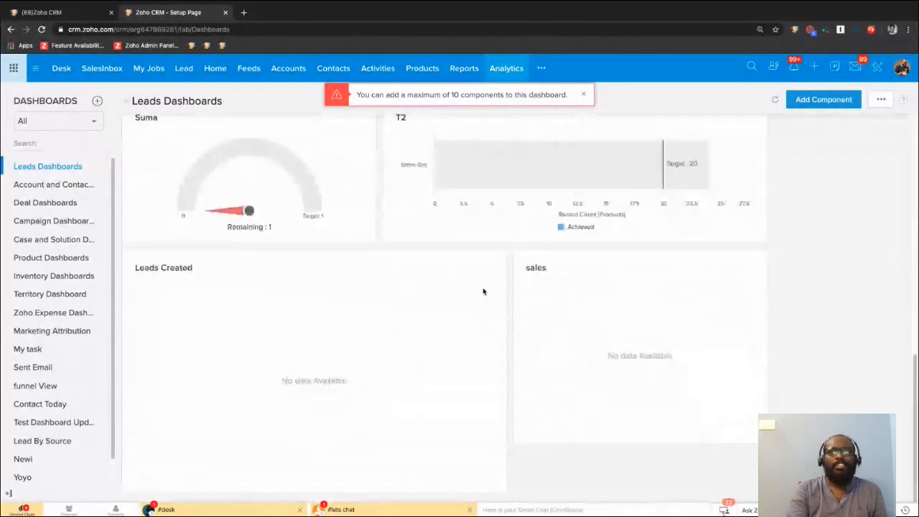
click(751, 268)
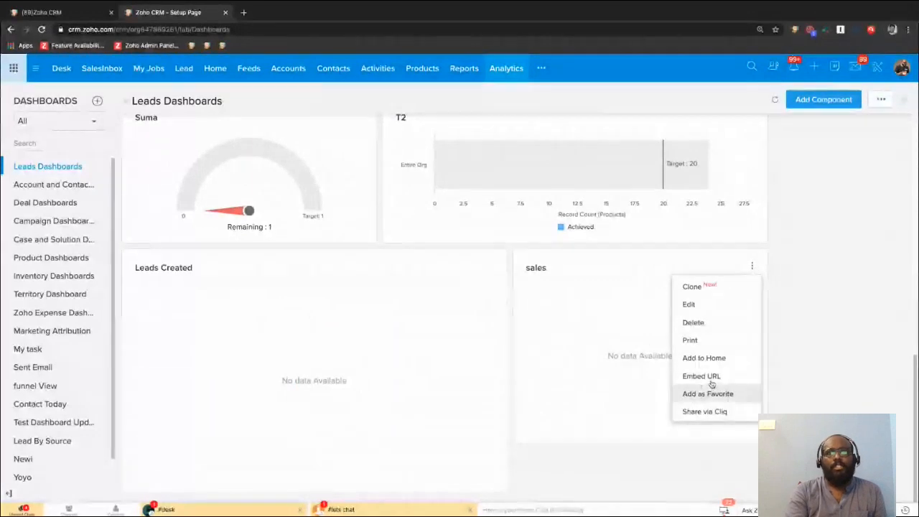
click(693, 323)
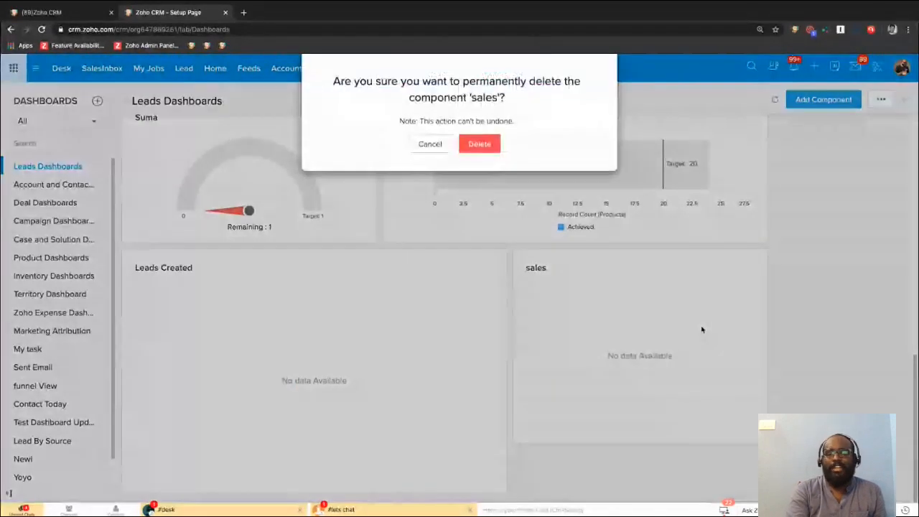
click(483, 150)
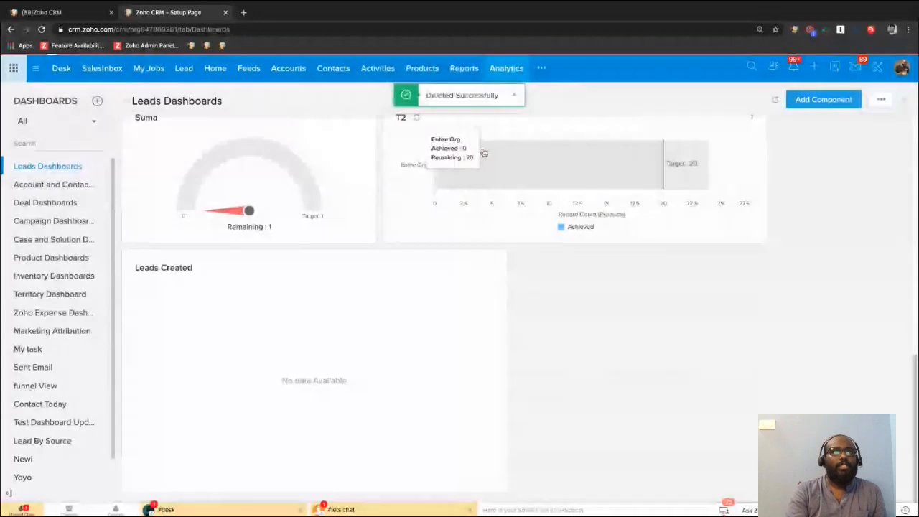
Start a new quick chart component for the Leads Dashboards with Lead as its module.
click(839, 99)
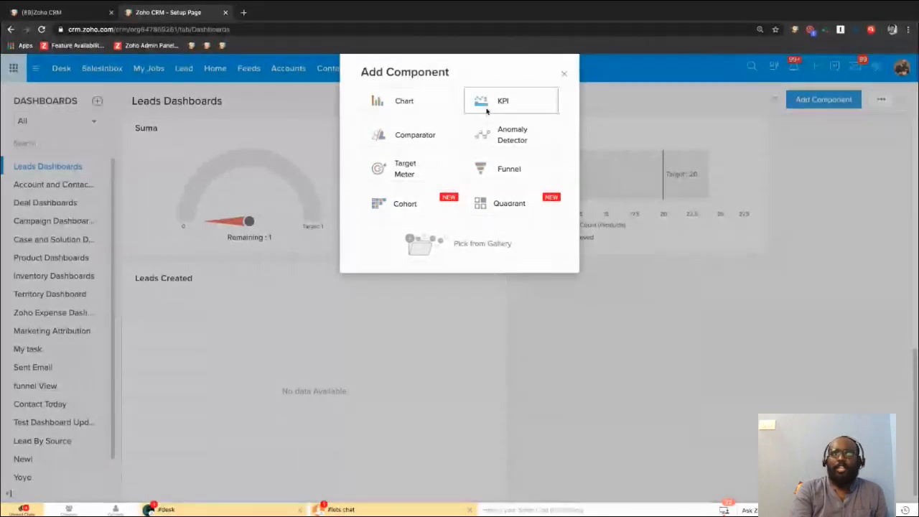
click(420, 102)
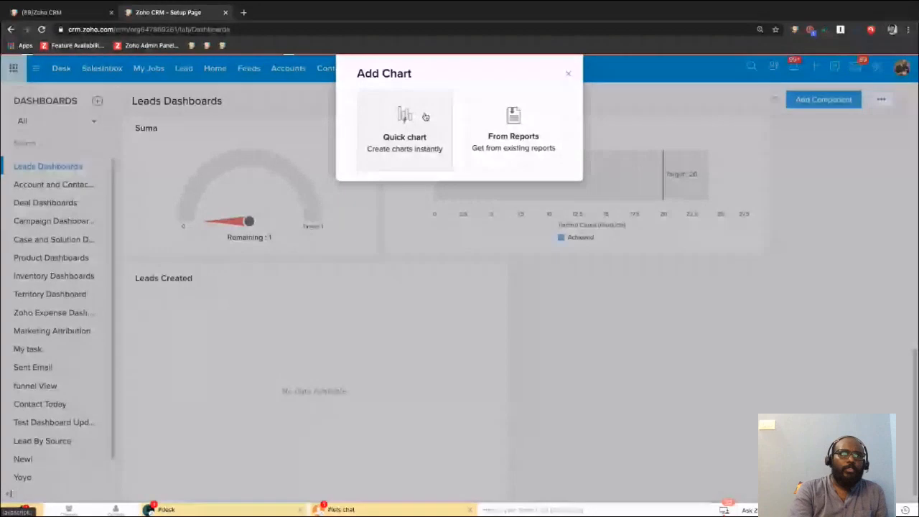
click(406, 117)
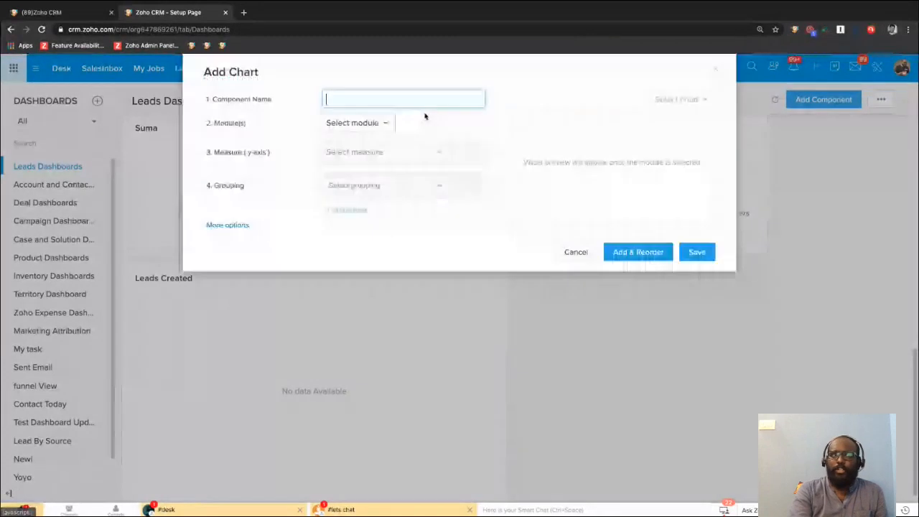
click(366, 123)
click(359, 182)
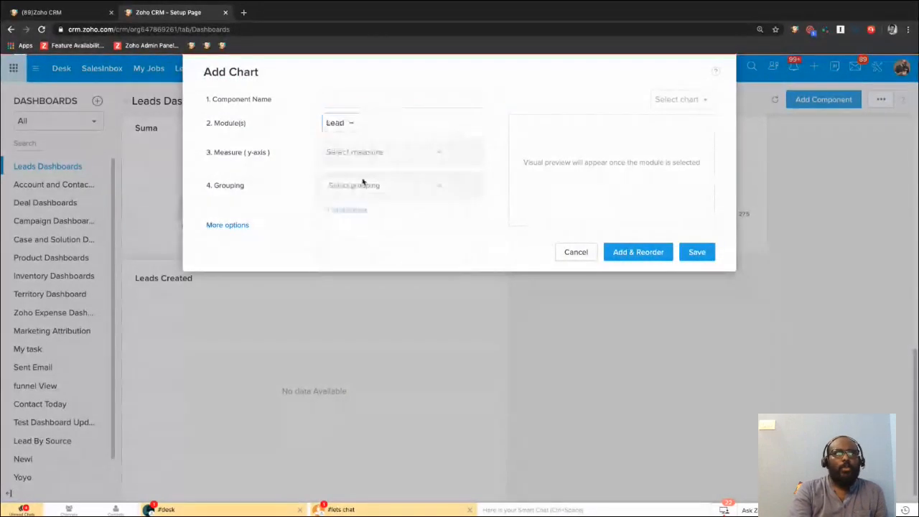
Name the chart component "New Leads".
click(355, 93)
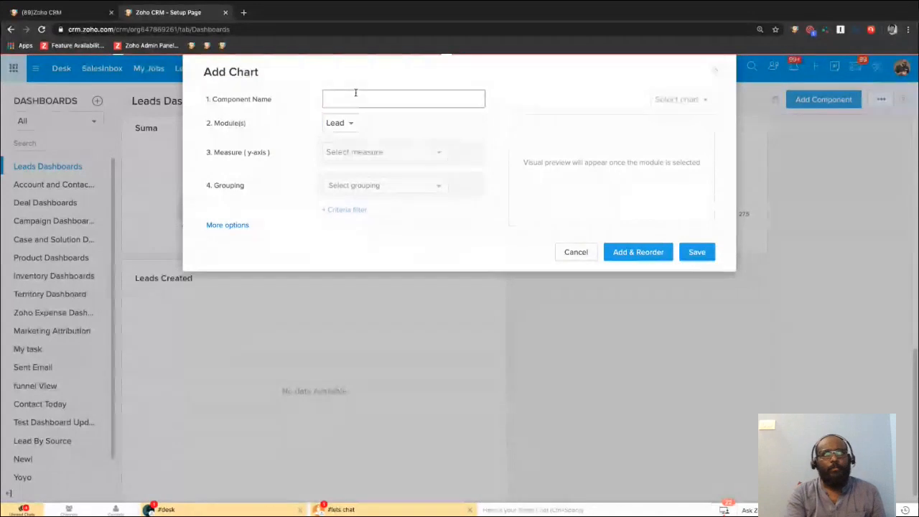
click(355, 93)
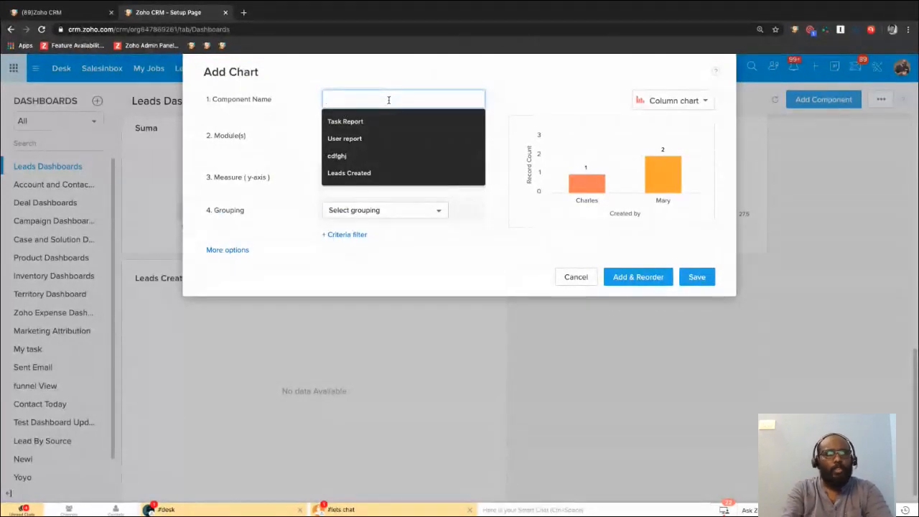
text(New Lea)
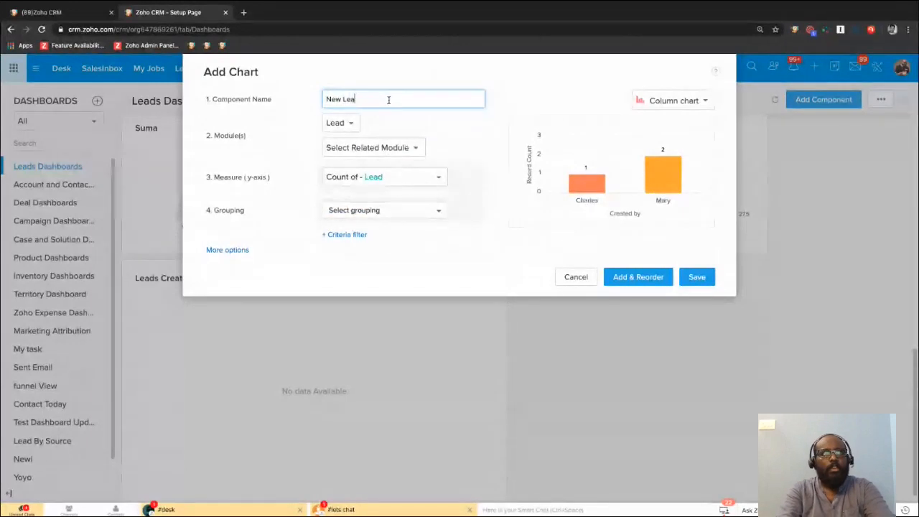
text(ds)
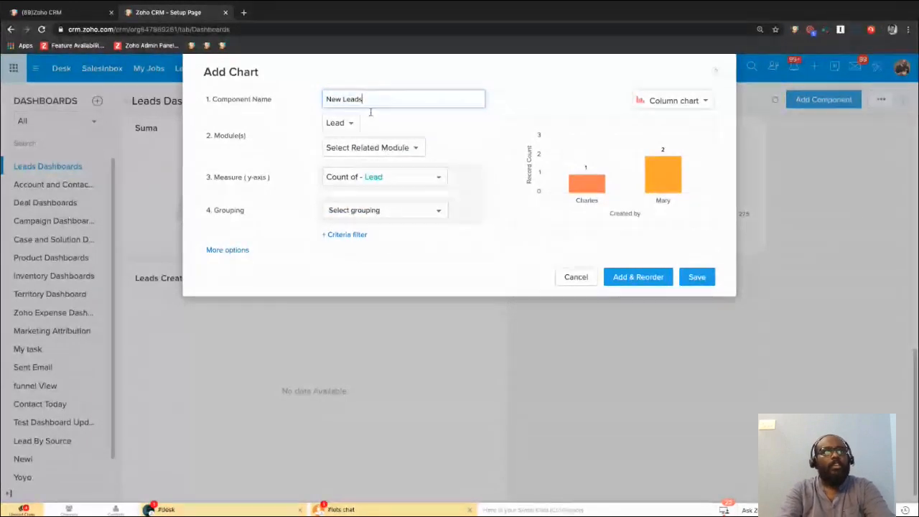
Set Notes as the New Leads chart's related module, group it by Leads Status, and save the component.
click(388, 147)
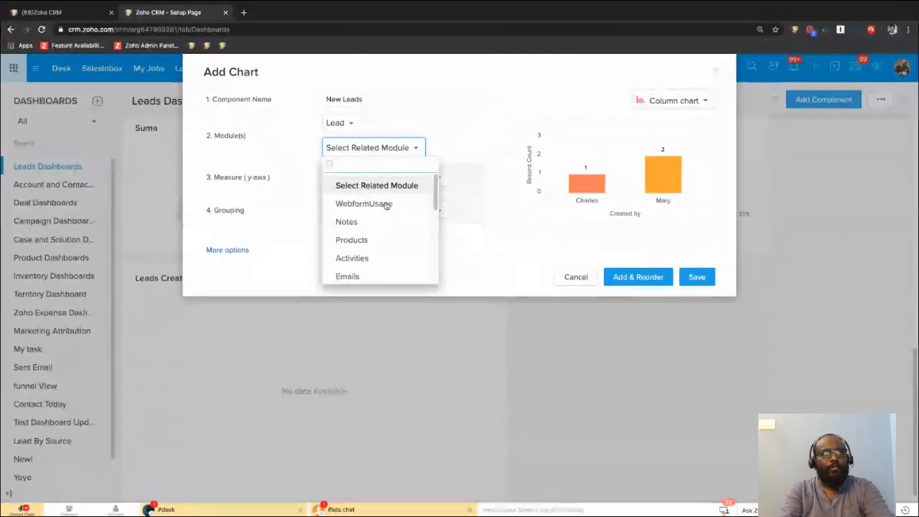
click(367, 223)
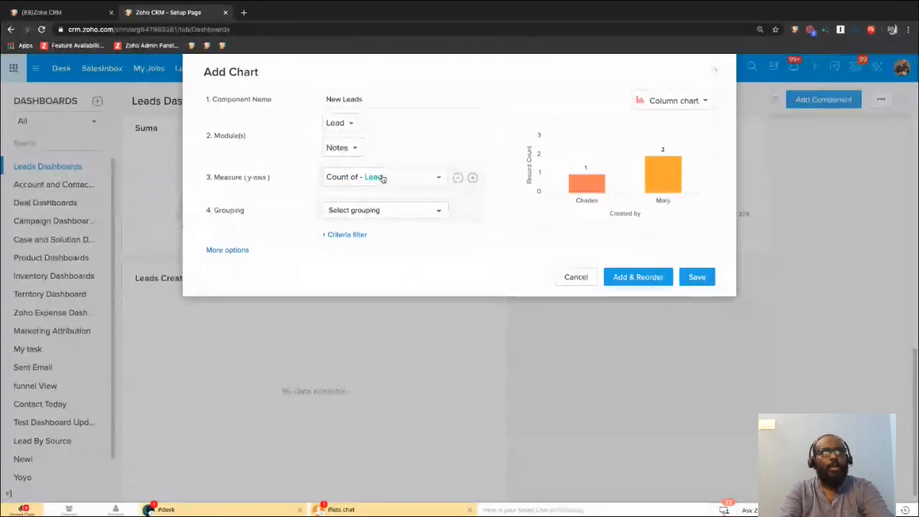
click(402, 211)
text(lead s)
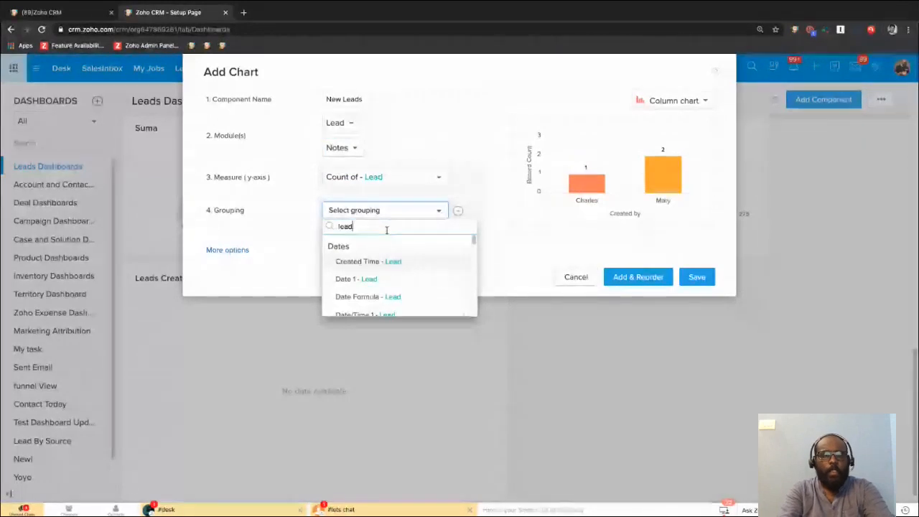
key(BackSpace)
key(BackSpace)
key(BackSpace)
key(BackSpace)
key(BackSpace)
key(BackSpace)
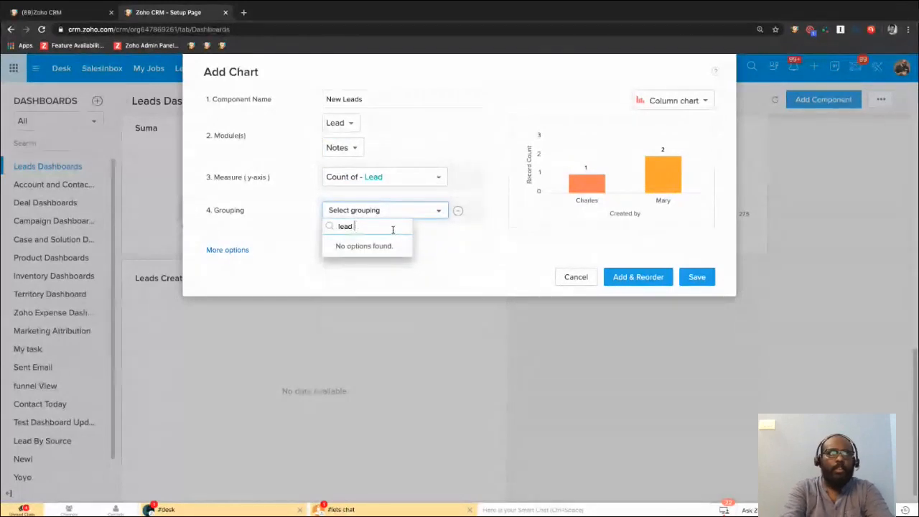
text(sta)
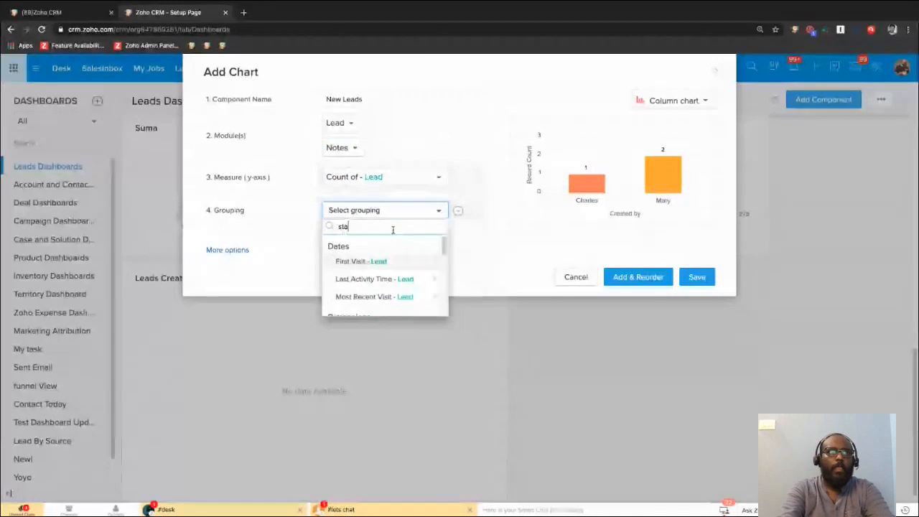
click(381, 263)
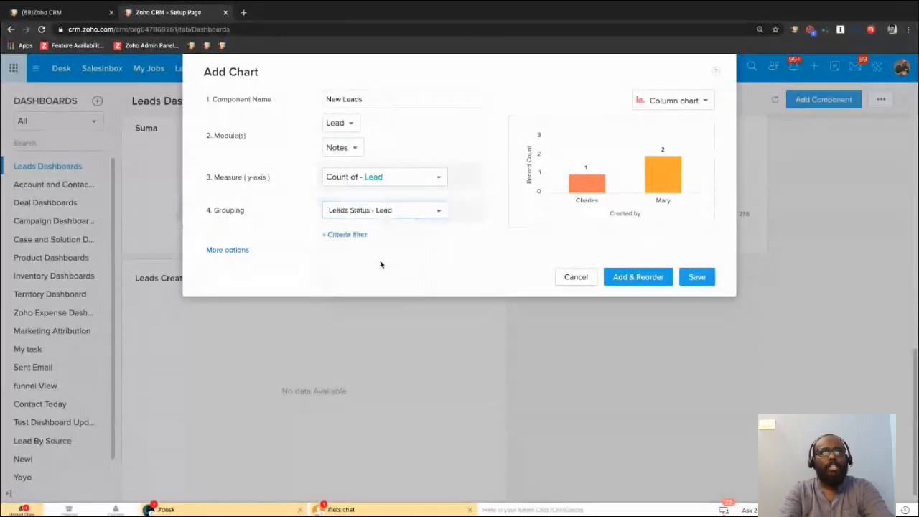
click(697, 278)
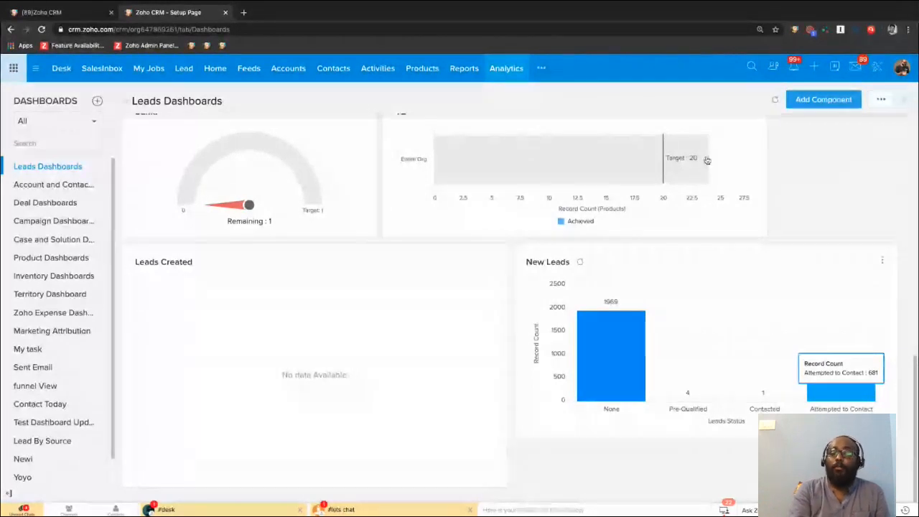
Open the existing custom home page layout from the home page customization settings.
click(877, 64)
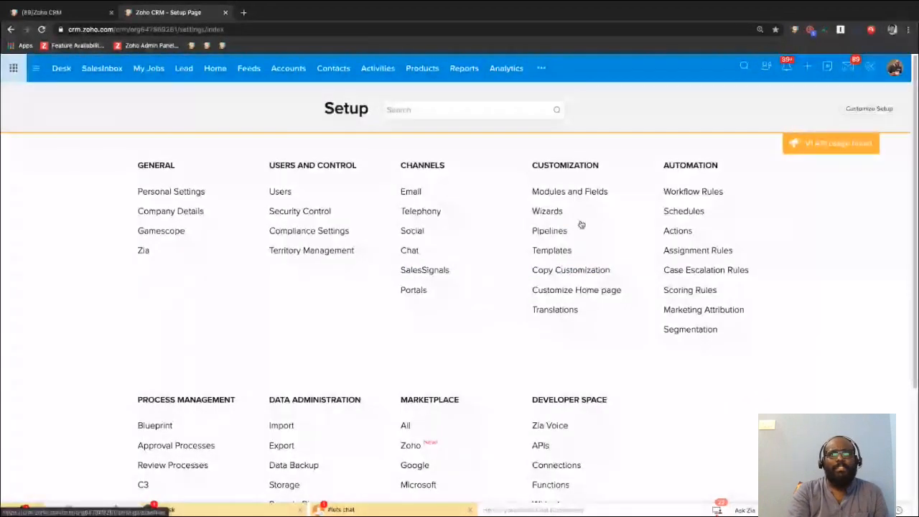
click(587, 292)
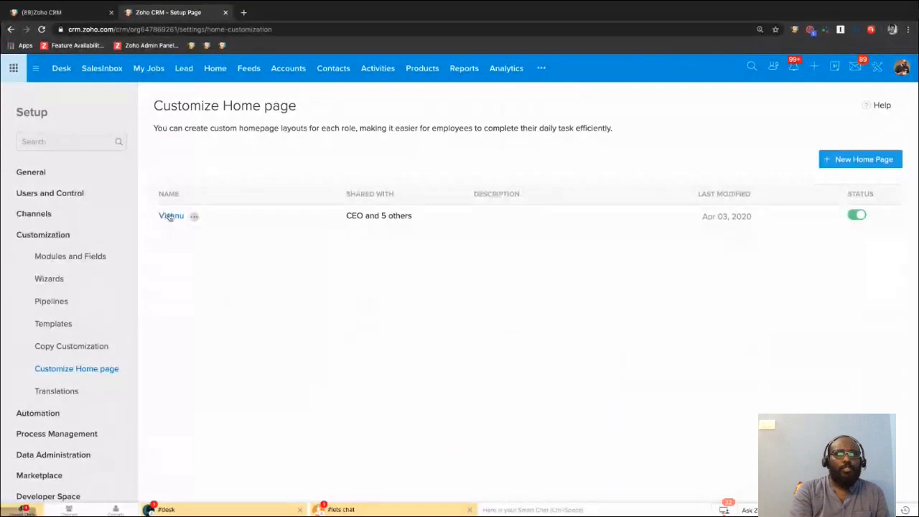
click(170, 216)
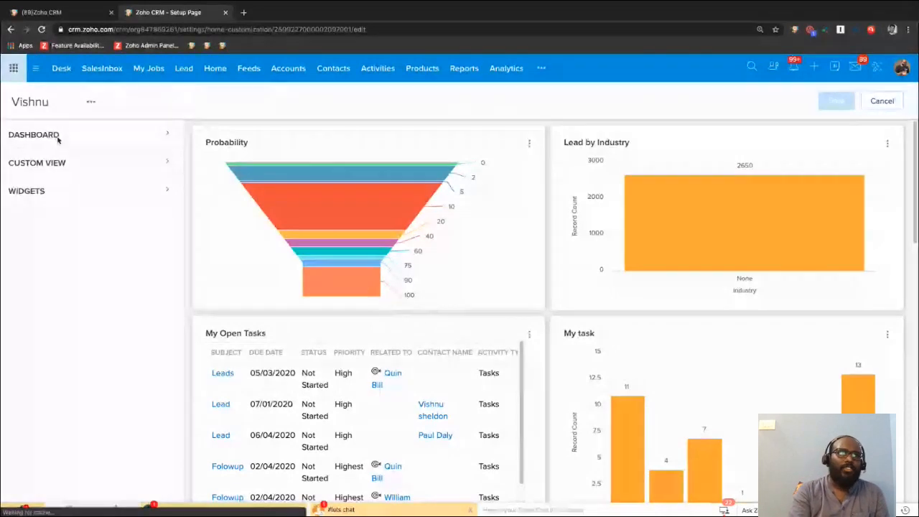
Look through the Leads Dashboards components available for the home page layout and leave the layout without saving.
click(58, 138)
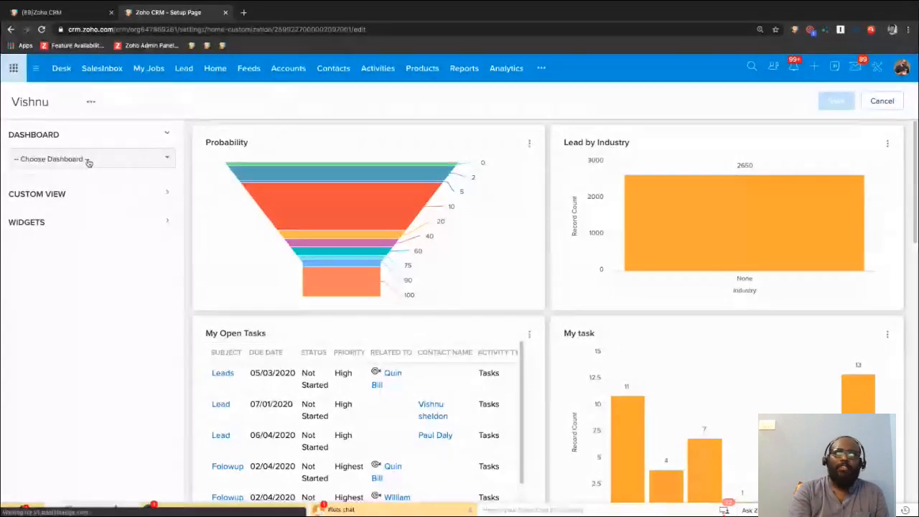
click(88, 161)
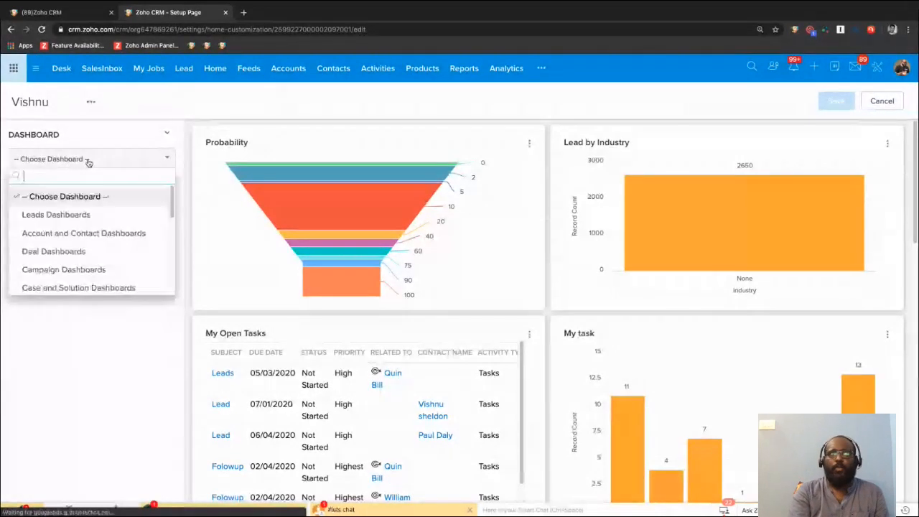
click(65, 222)
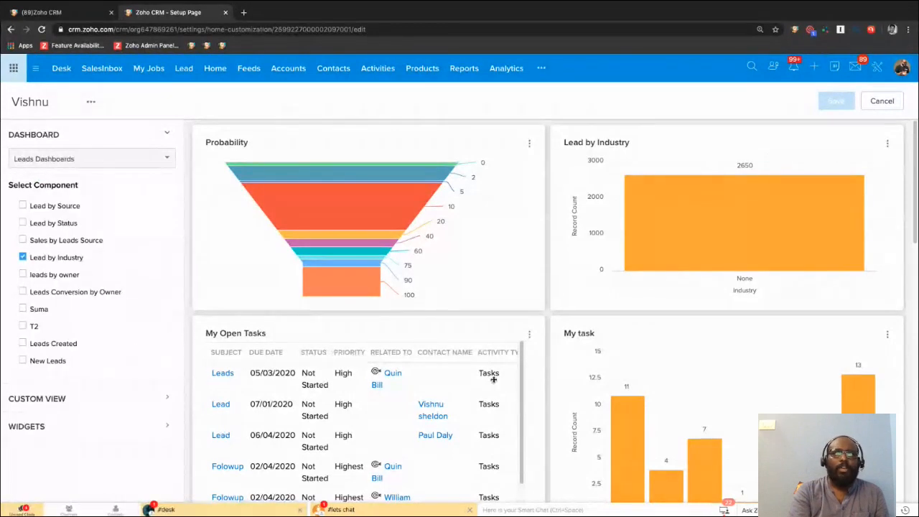
scroll(493, 380, down, 5)
scroll(423, 418, up, 5)
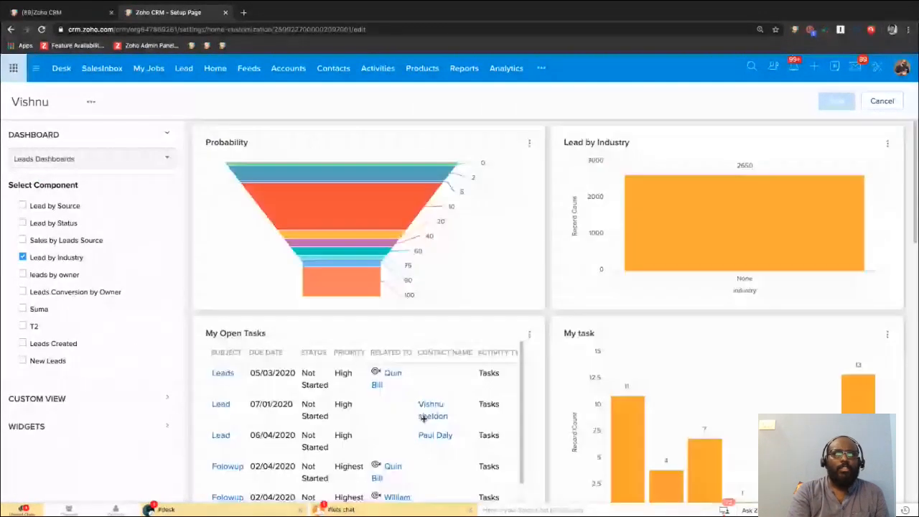
click(885, 103)
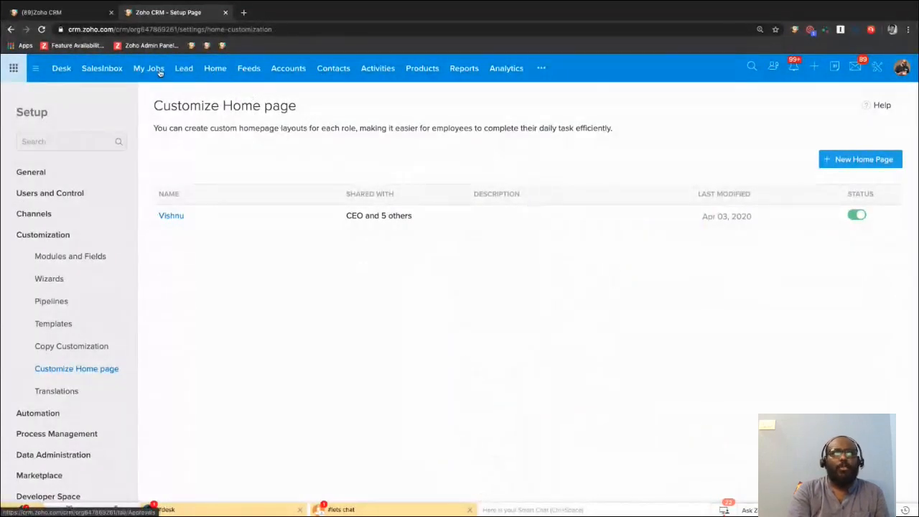
Open the home page and look through its probability, lead and task components.
click(214, 70)
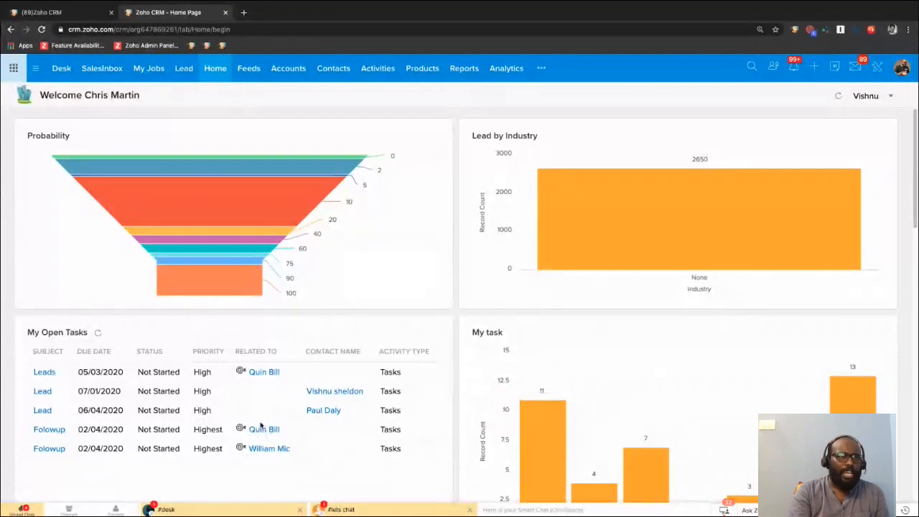
scroll(261, 425, down, 1)
scroll(260, 426, up, 1)
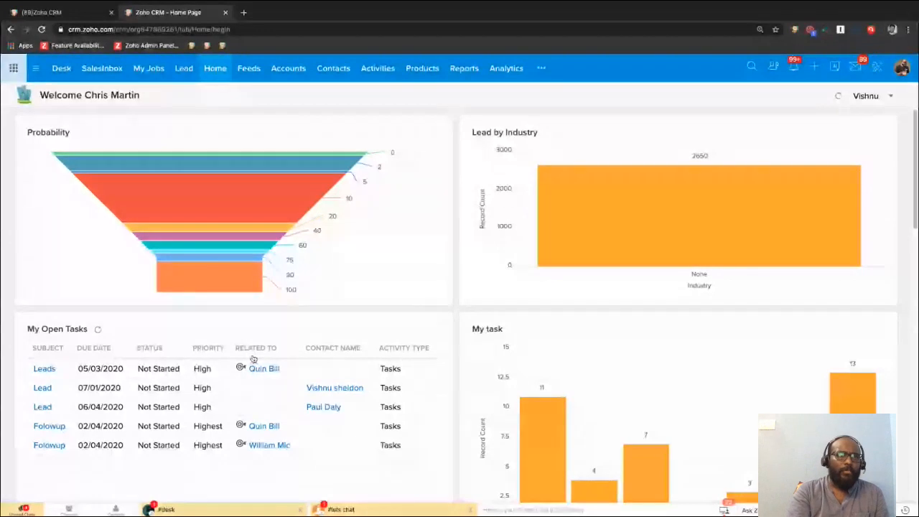
scroll(253, 359, up, 1)
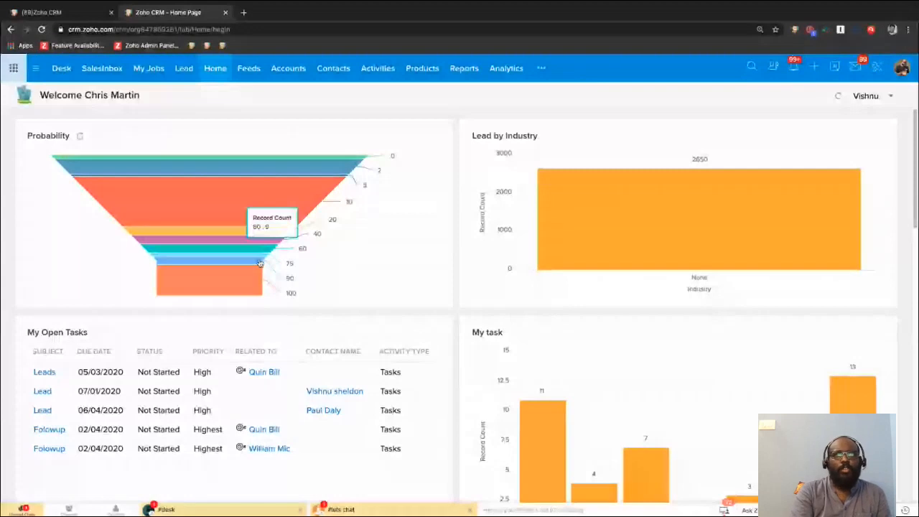
scroll(581, 322, down, 1)
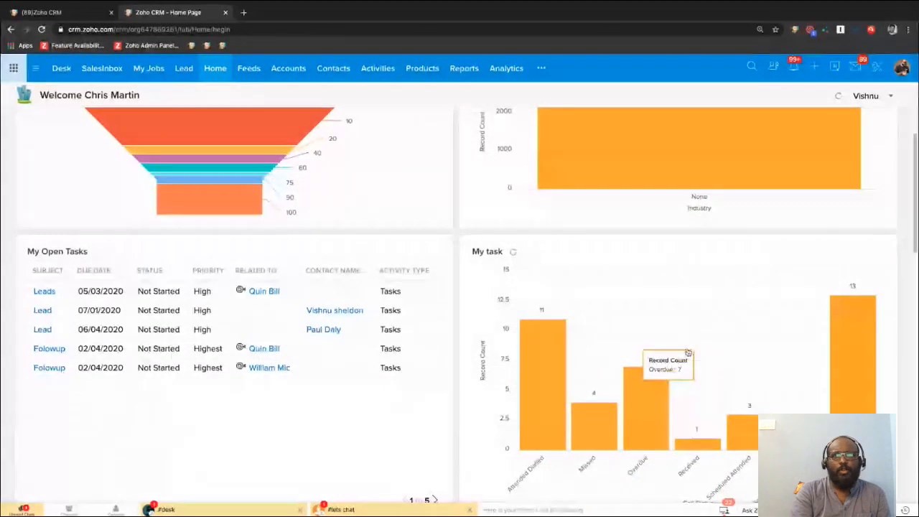
scroll(688, 353, down, 1)
scroll(689, 352, up, 1)
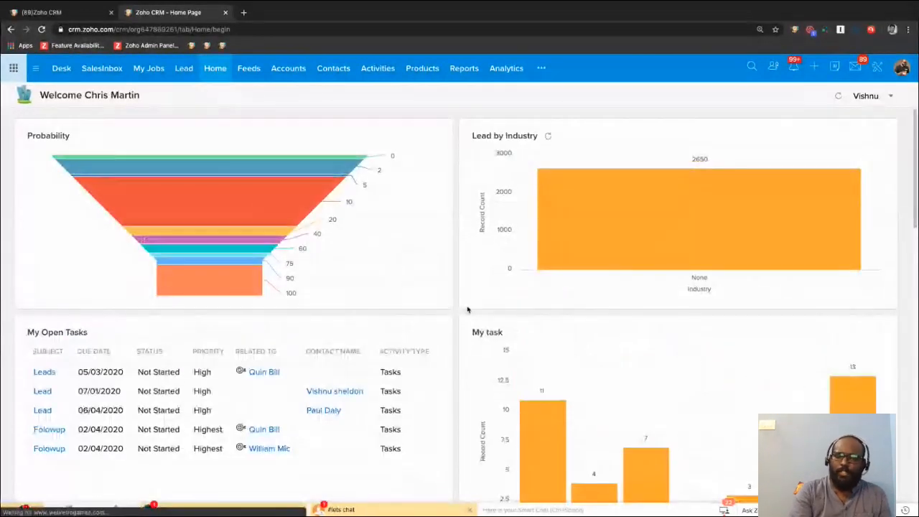
Export the Lead module's data as a CSV file from the data administration settings.
click(877, 68)
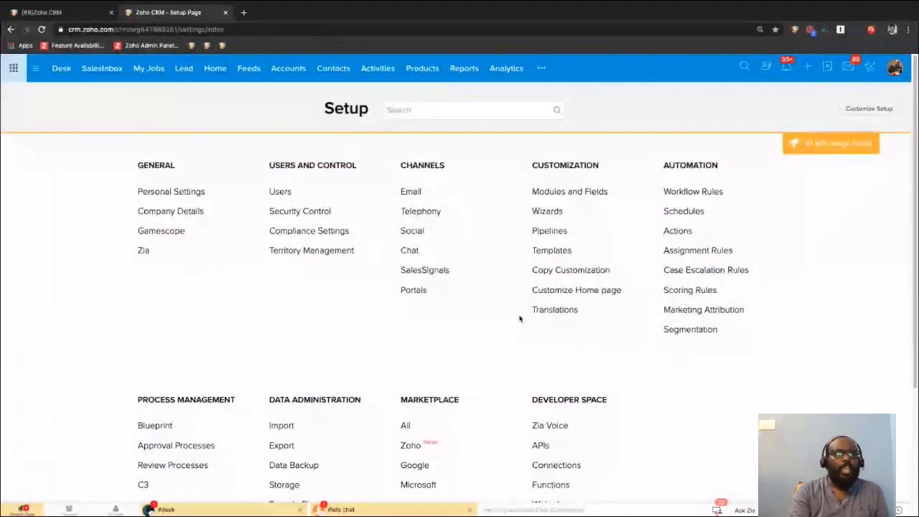
scroll(454, 313, down, 3)
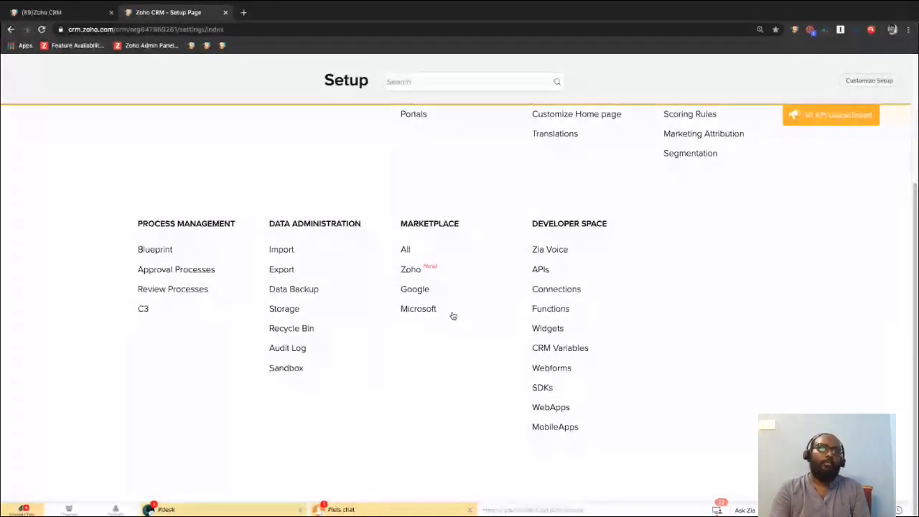
click(280, 269)
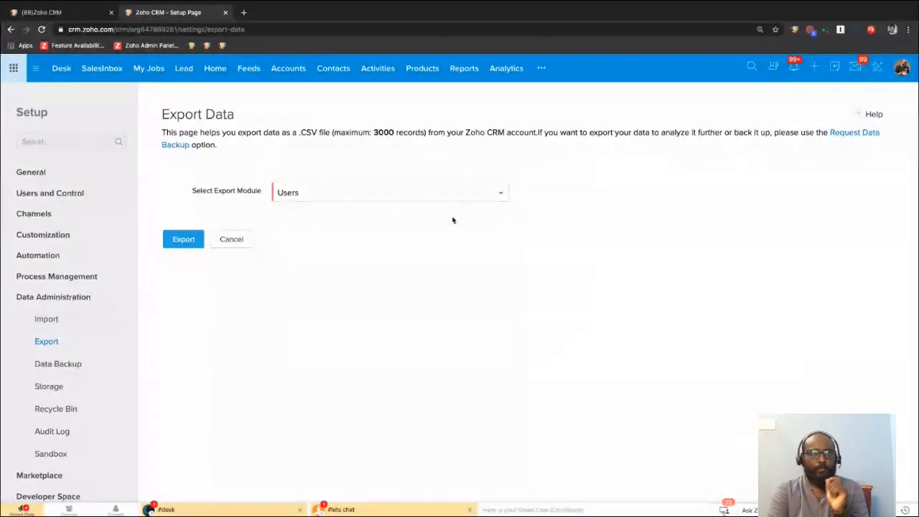
click(411, 195)
click(319, 249)
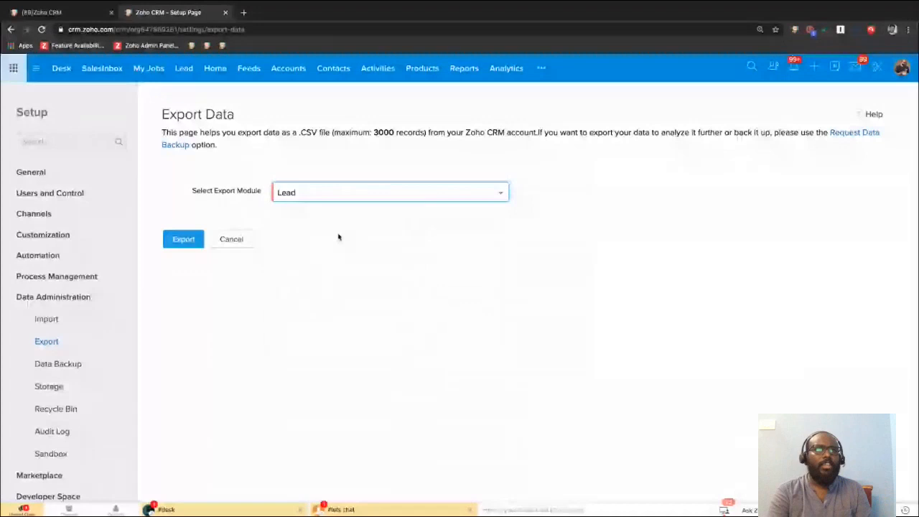
click(177, 244)
click(535, 83)
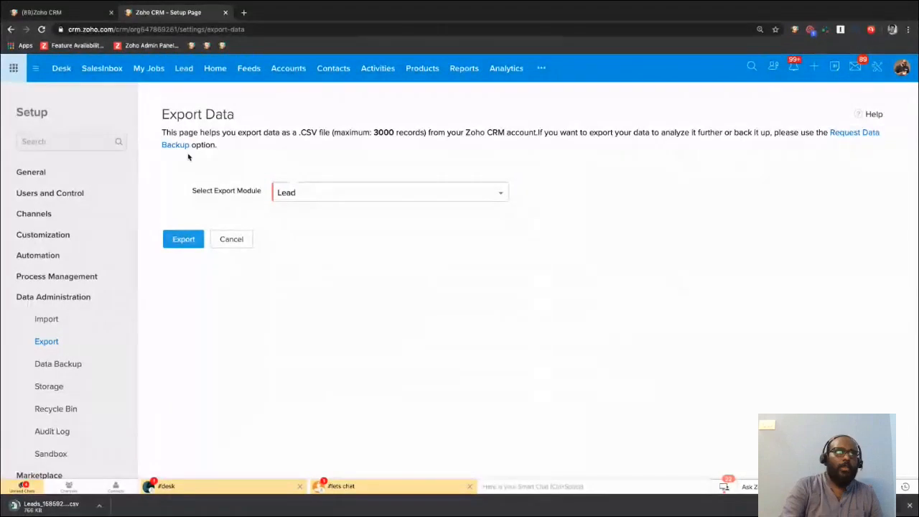
Return to Setup and open the data import settings.
click(10, 29)
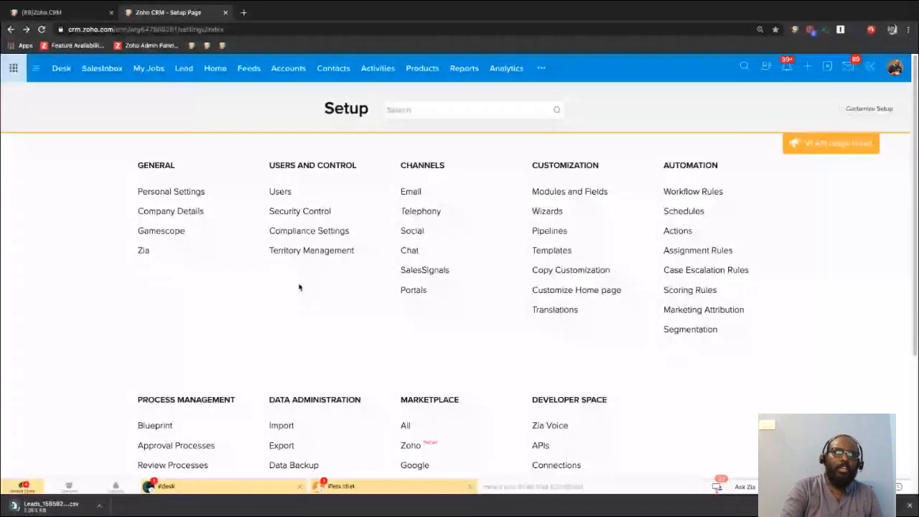
scroll(300, 287, down, 1)
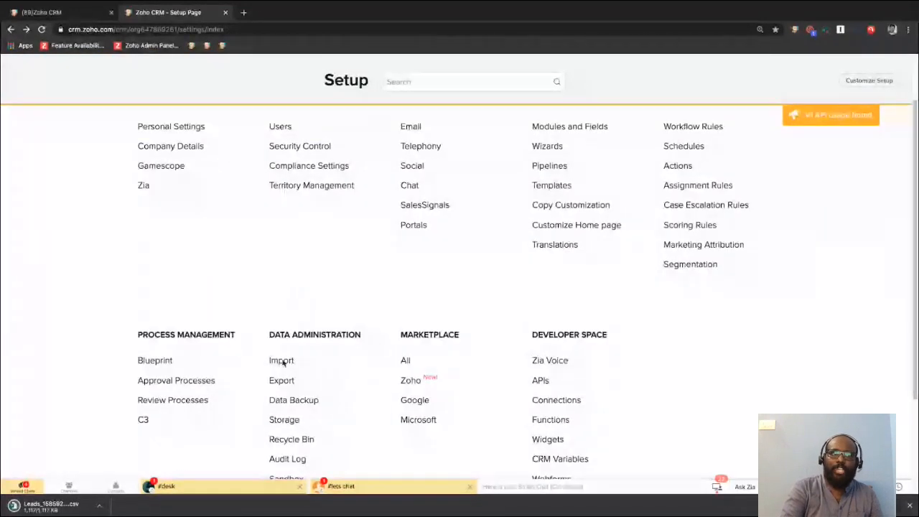
click(284, 366)
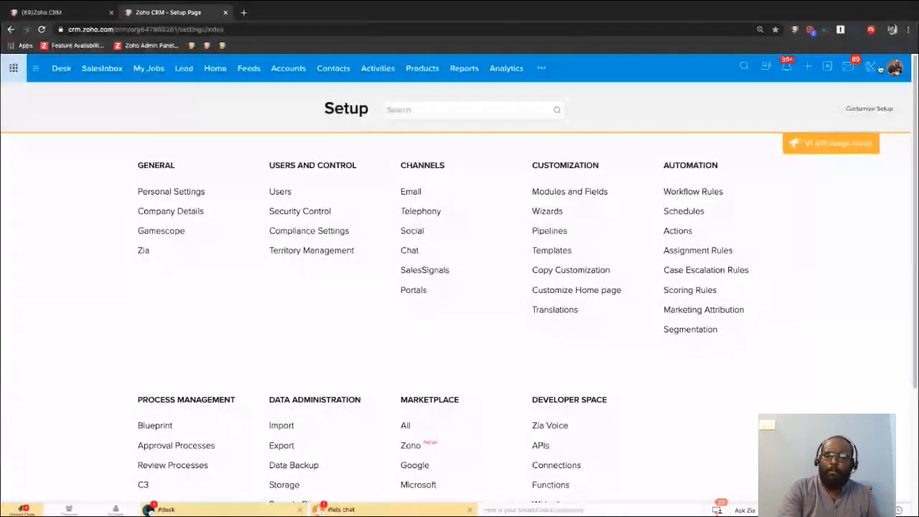
Open the Data Backup settings and request a backup for immediate download.
scroll(364, 324, down, 2)
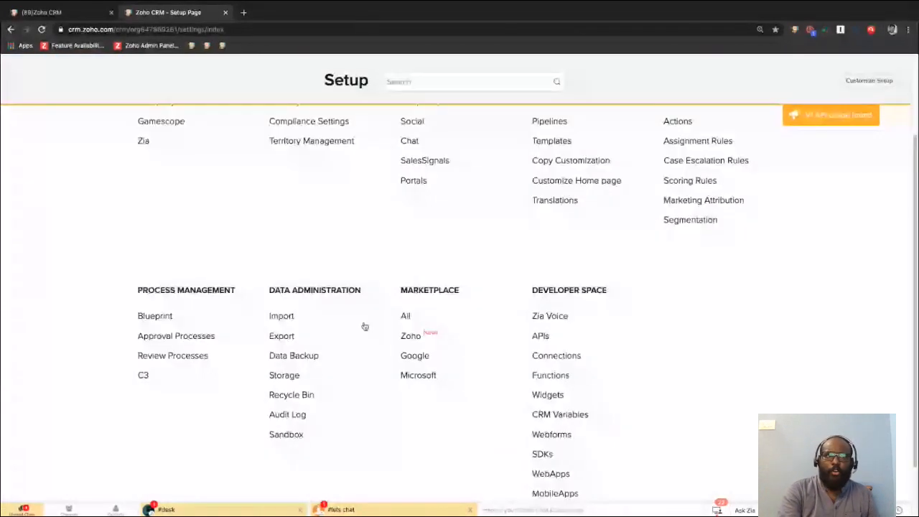
click(308, 357)
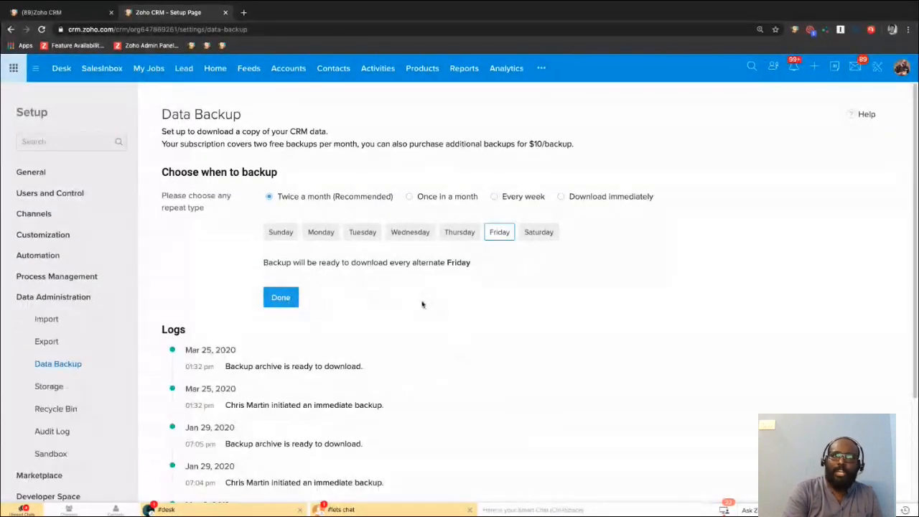
click(596, 198)
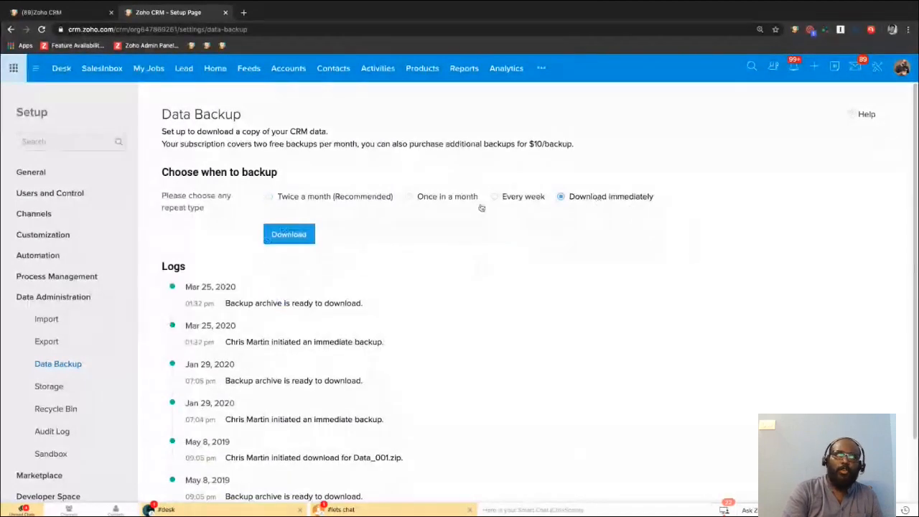
click(285, 236)
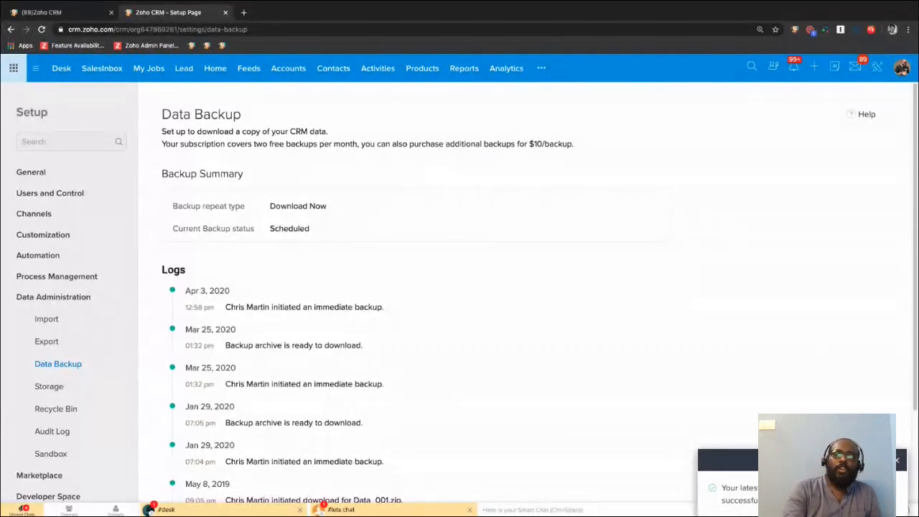
Return to Setup, open the Storage settings under data administration, and dismiss the backup notification.
click(878, 67)
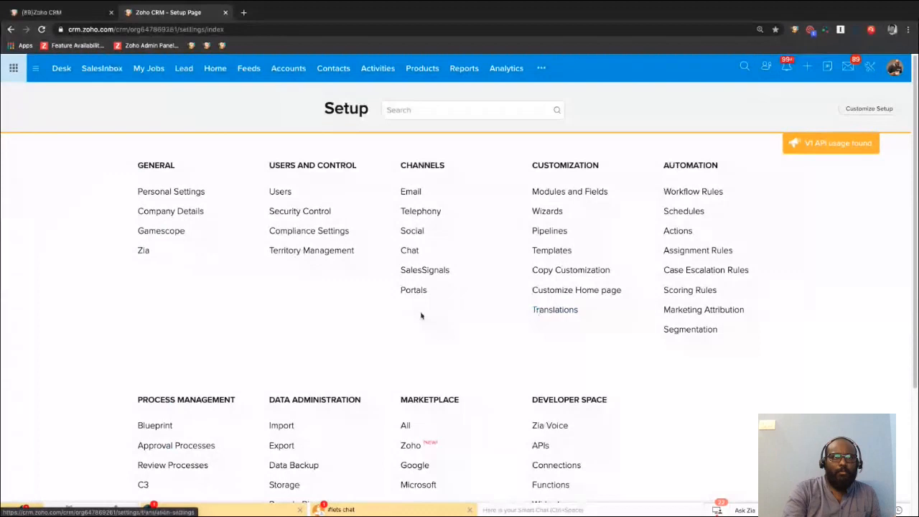
right_click(362, 336)
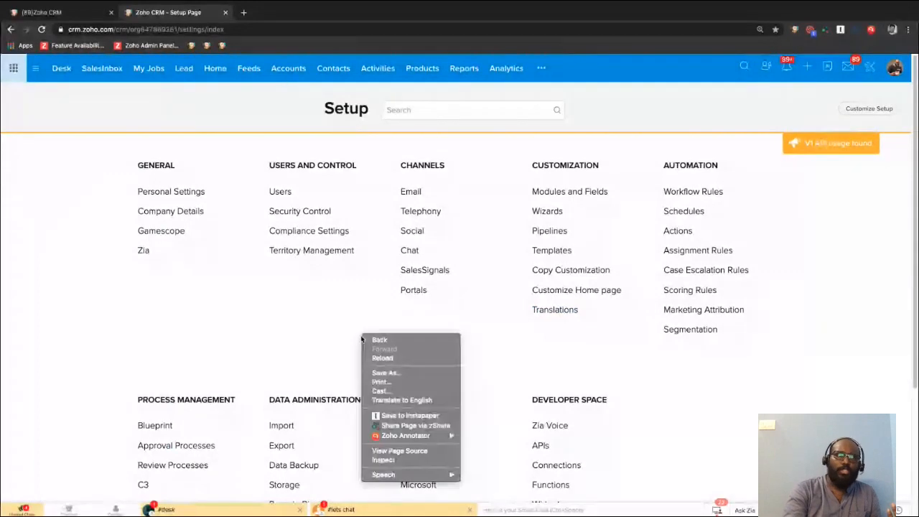
click(309, 343)
scroll(309, 342, down, 2)
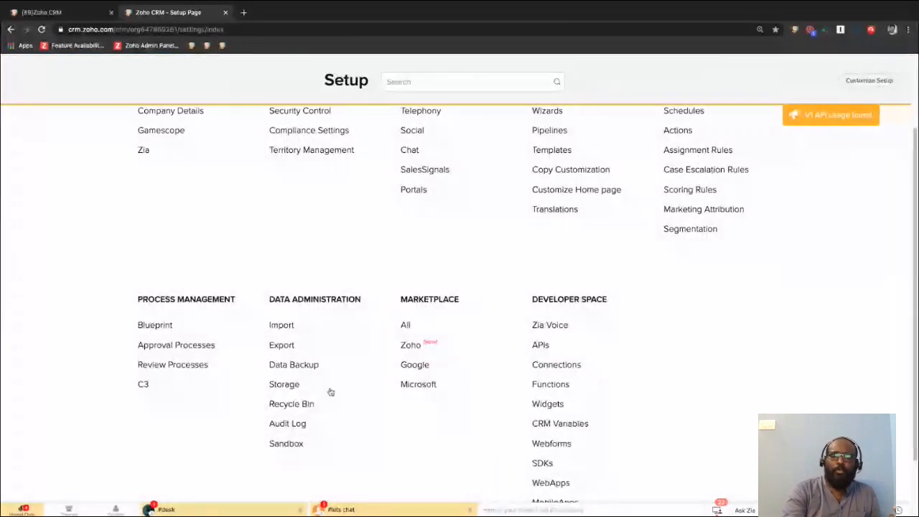
click(285, 385)
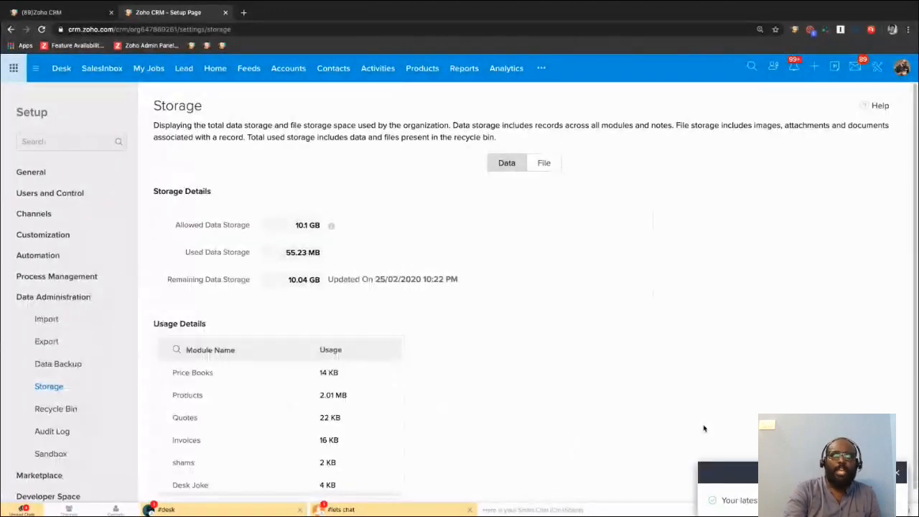
click(897, 475)
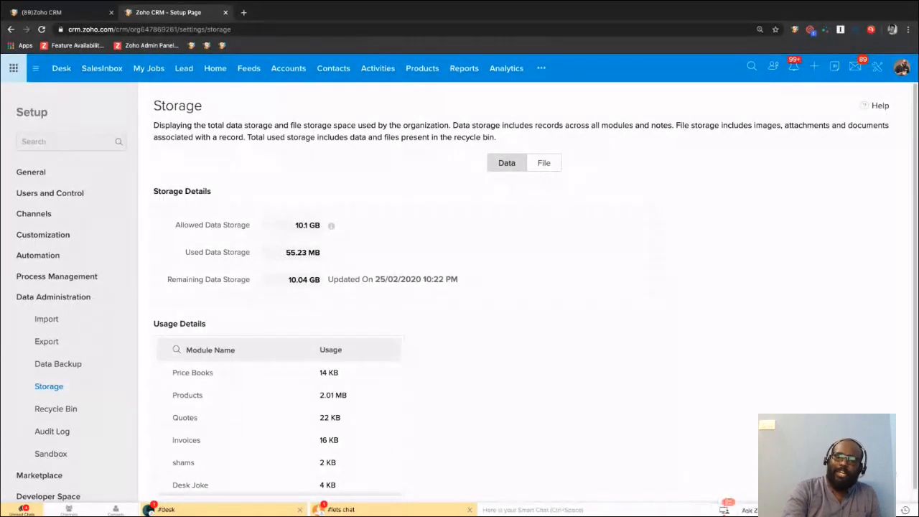
Examine the file and data storage details, including the file space used by each user.
click(544, 164)
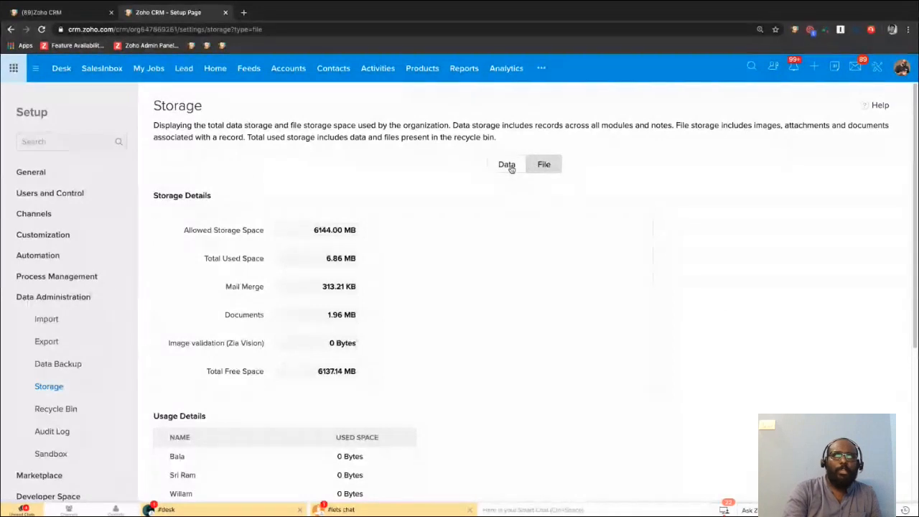
click(507, 164)
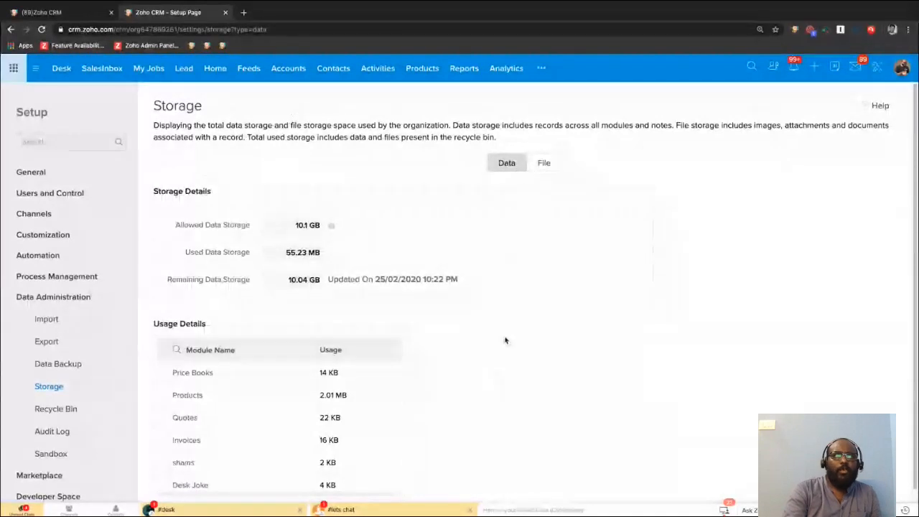
click(548, 167)
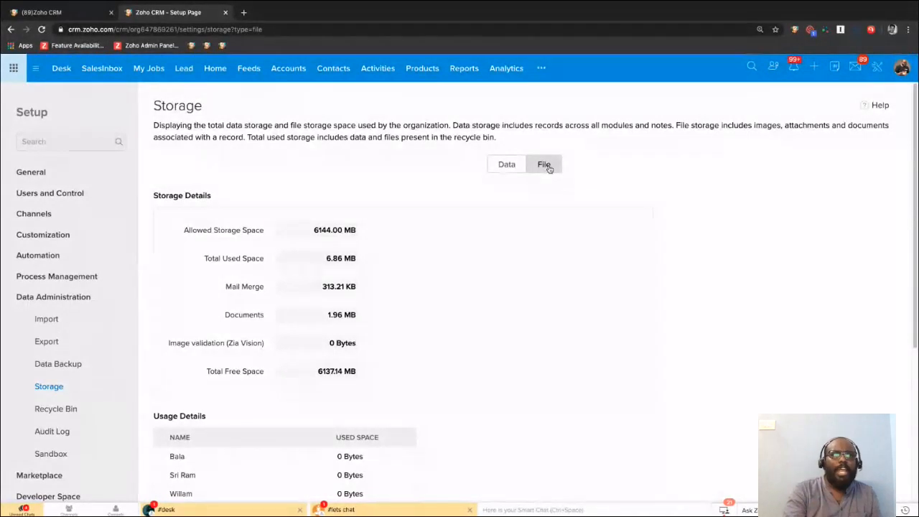
scroll(590, 333, down, 3)
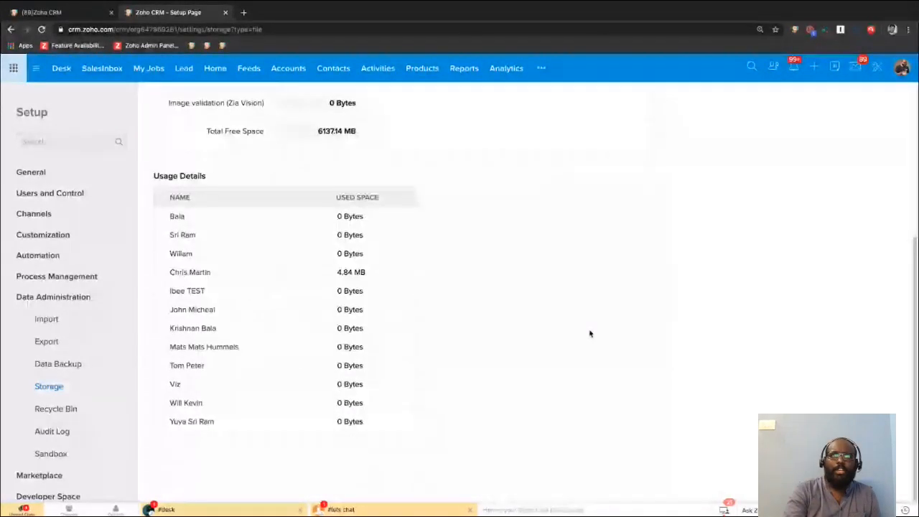
scroll(590, 333, up, 3)
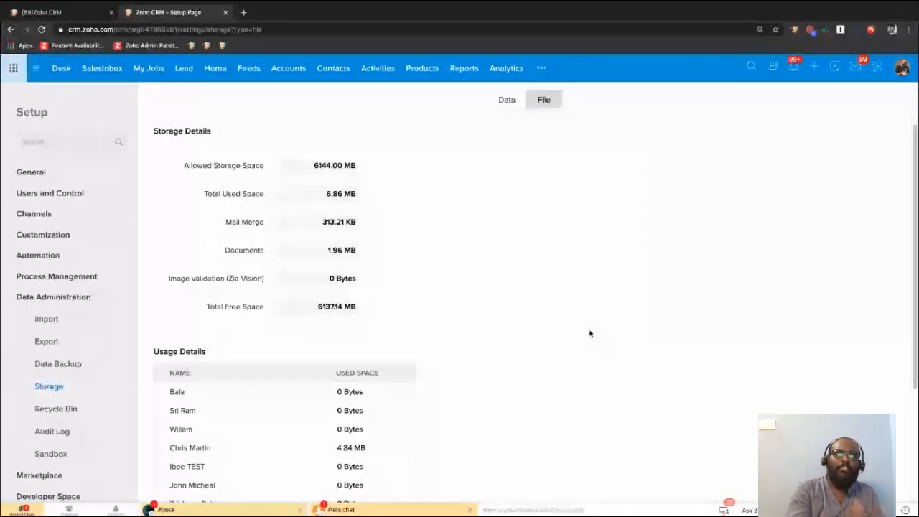
Open the Recycle Bin from Setup, select all listed deleted records, and clear the selection again.
click(880, 67)
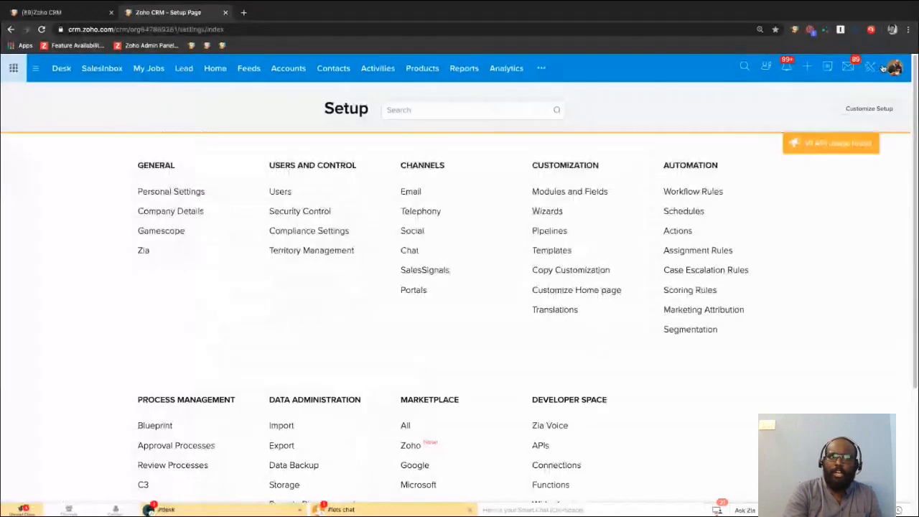
scroll(366, 351, down, 1)
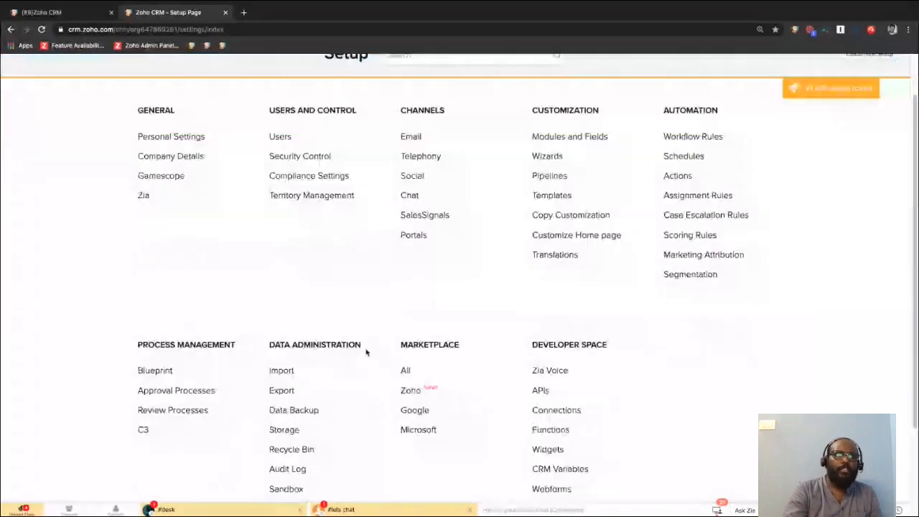
scroll(366, 352, down, 2)
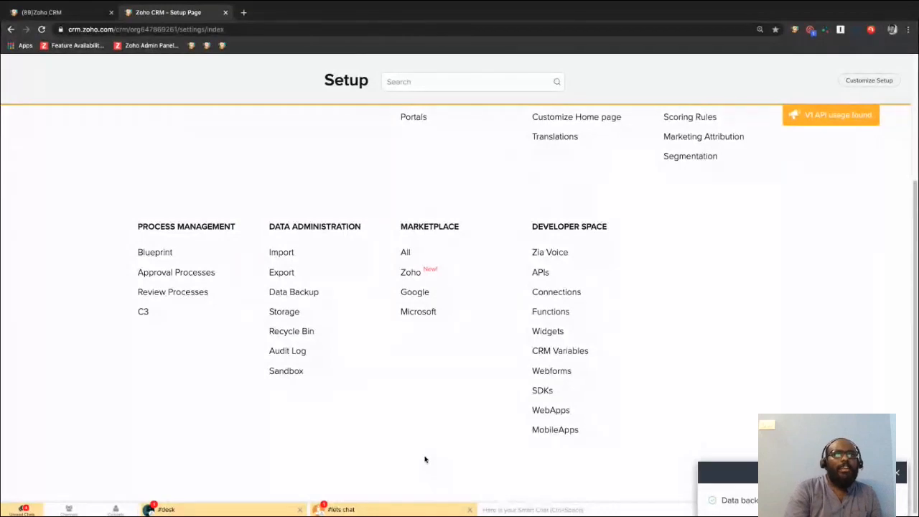
click(290, 331)
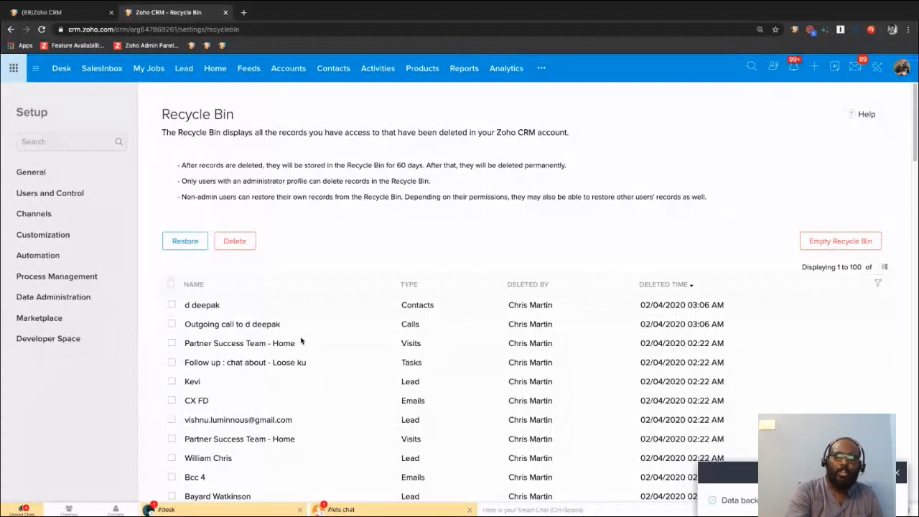
click(171, 284)
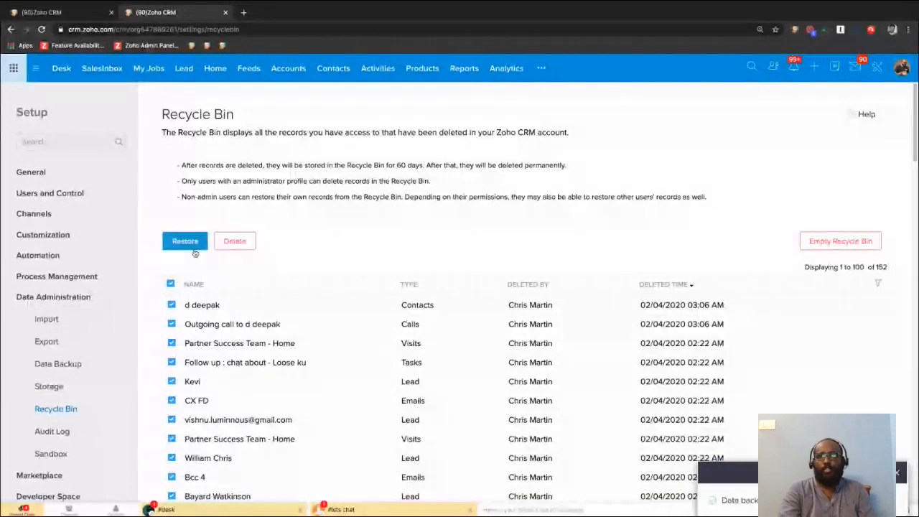
click(171, 286)
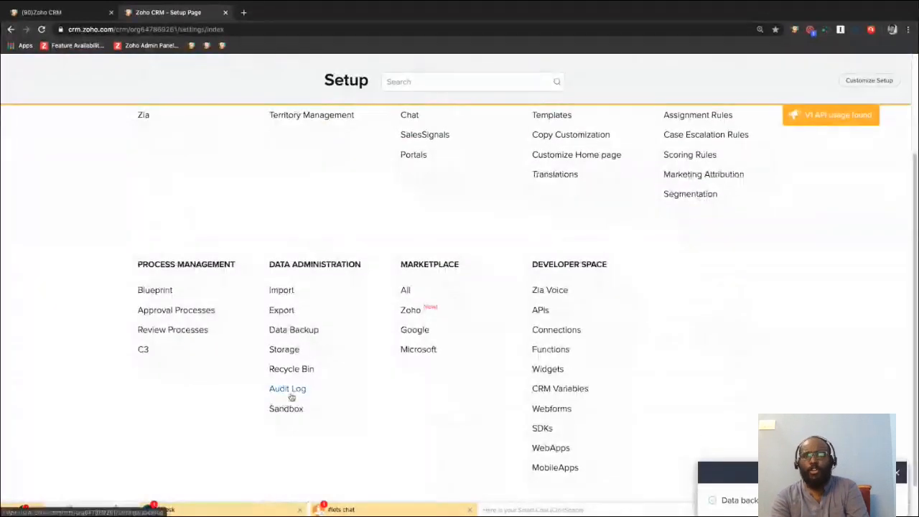
Open the Audit Log and review the recent user, workflow, email and assignment rule activity.
click(291, 395)
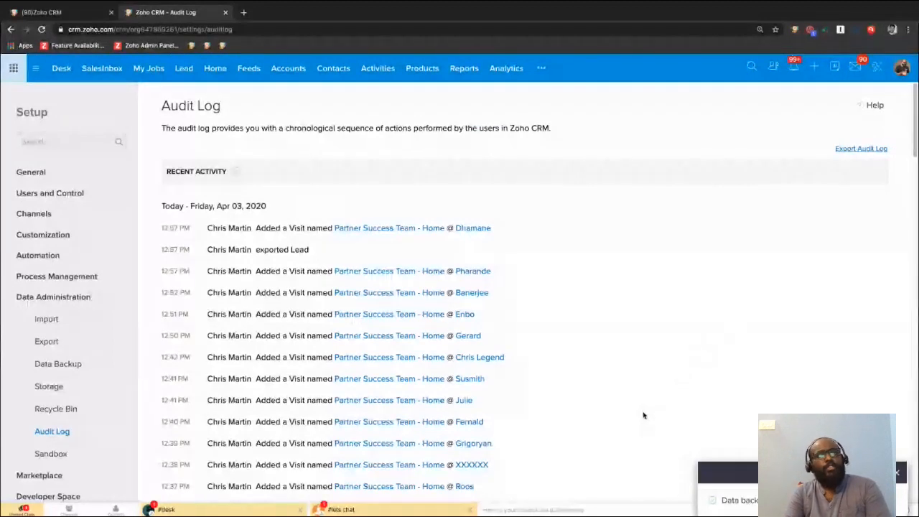
scroll(643, 414, down, 1)
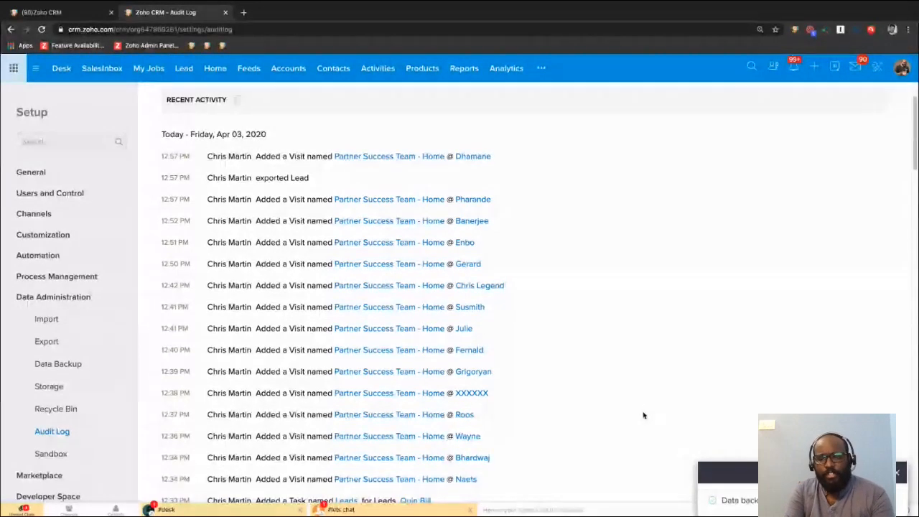
scroll(643, 415, down, 2)
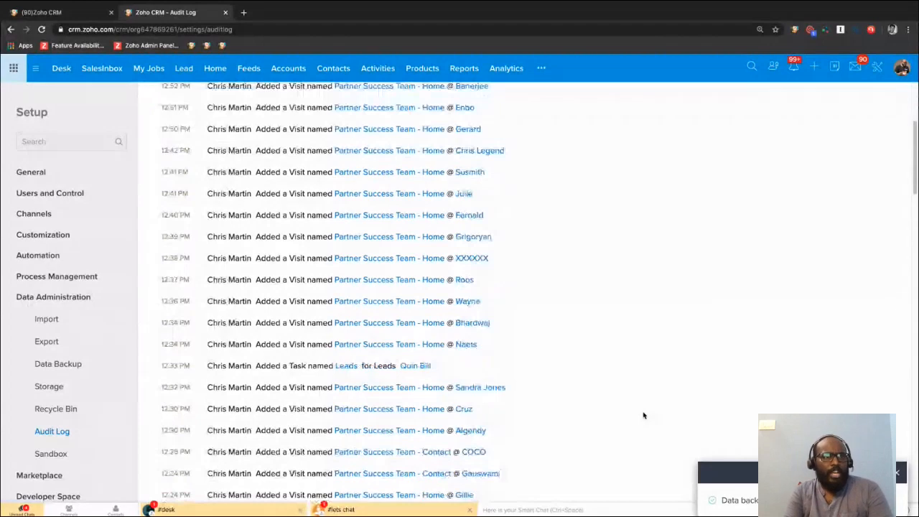
scroll(643, 415, down, 1)
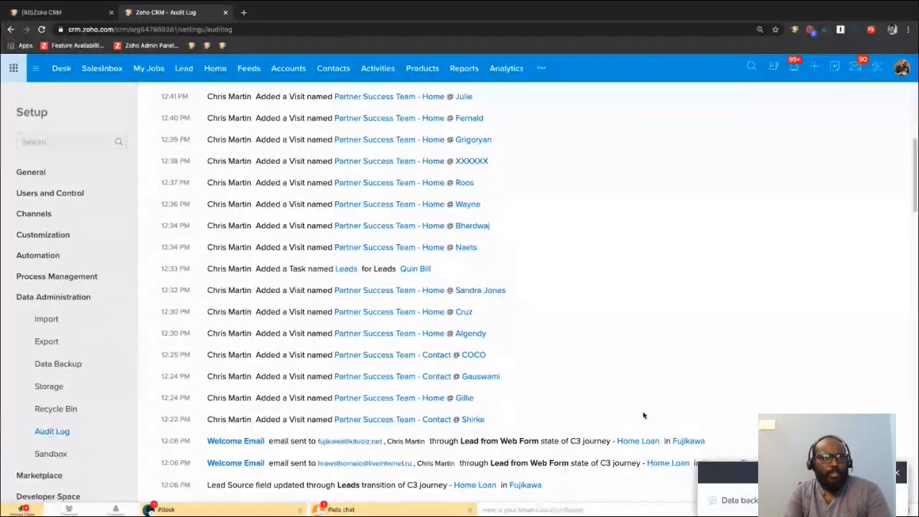
scroll(643, 415, down, 1)
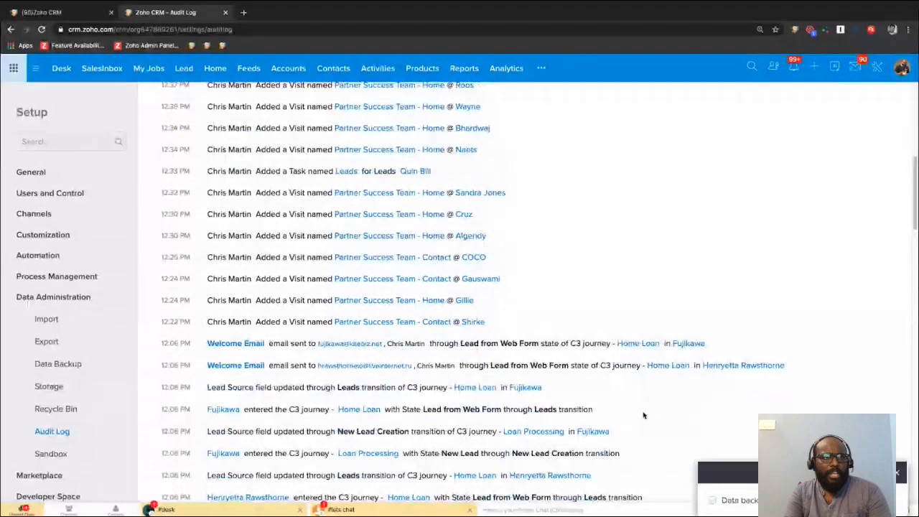
scroll(643, 415, down, 1)
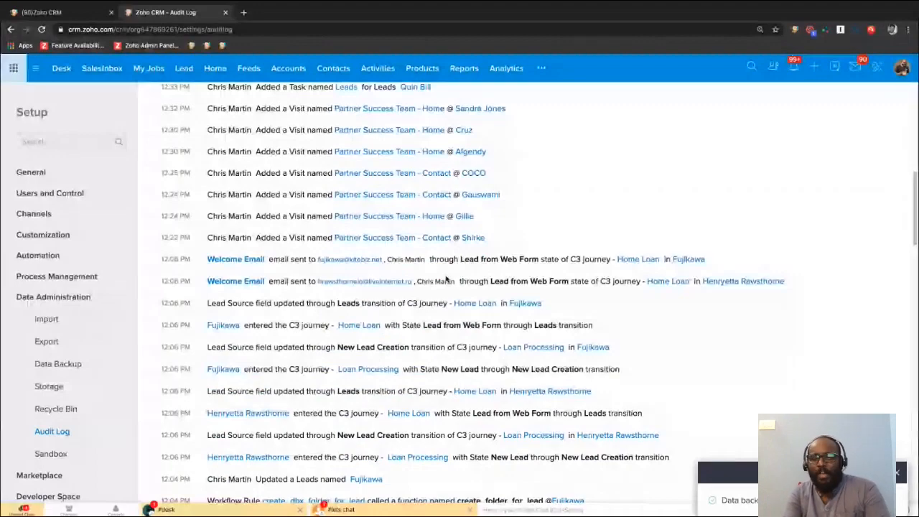
scroll(445, 279, down, 4)
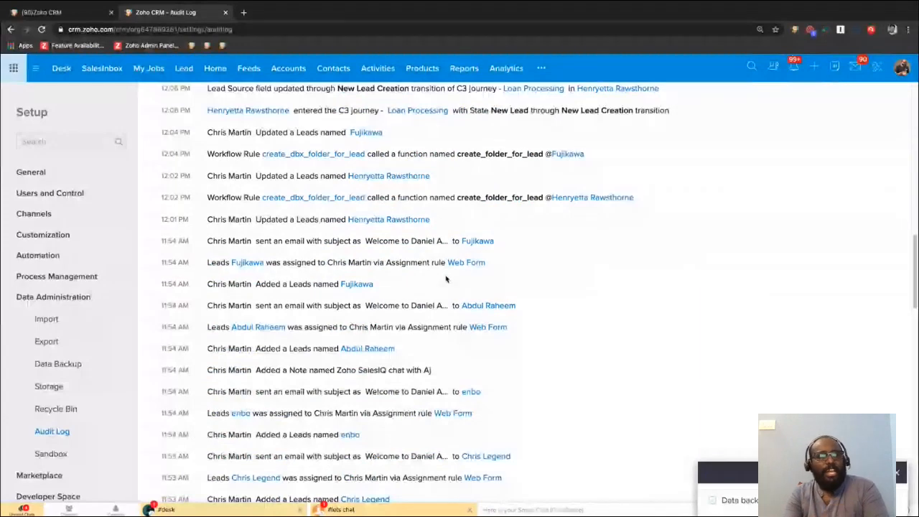
scroll(445, 280, down, 1)
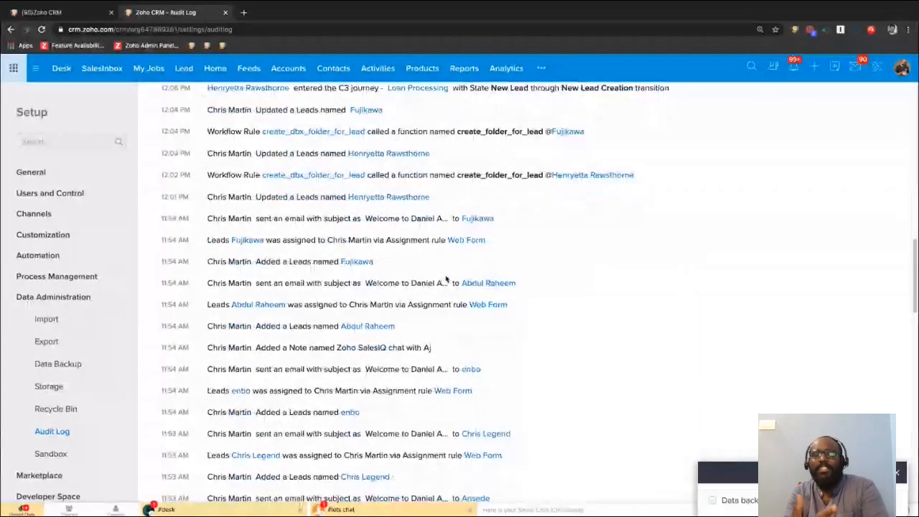
scroll(446, 279, down, 1)
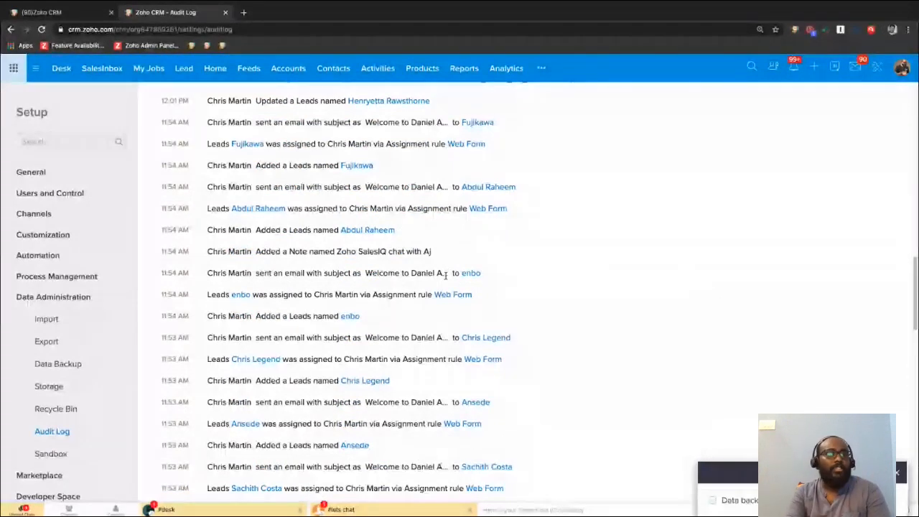
scroll(553, 362, down, 2)
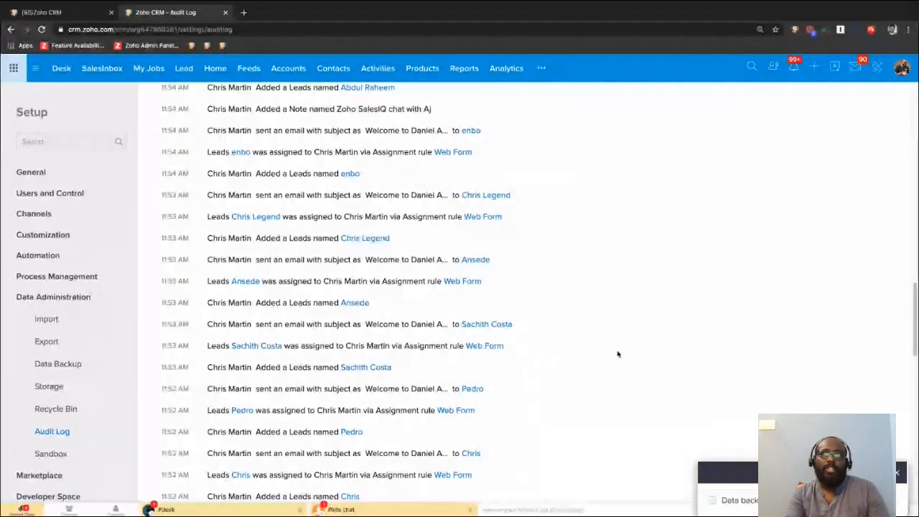
scroll(635, 340, up, 15)
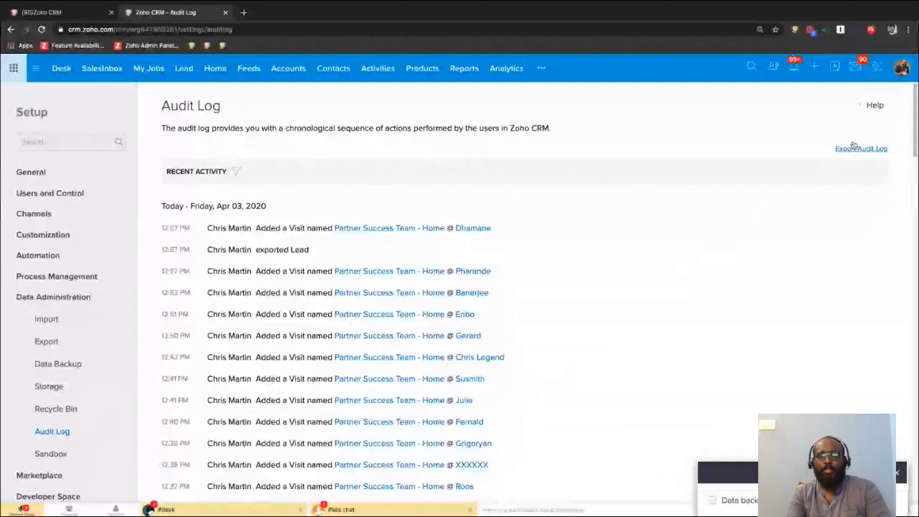
Open the Copy Customization settings from Setup and activate the field for the target super administrator's email address.
click(880, 69)
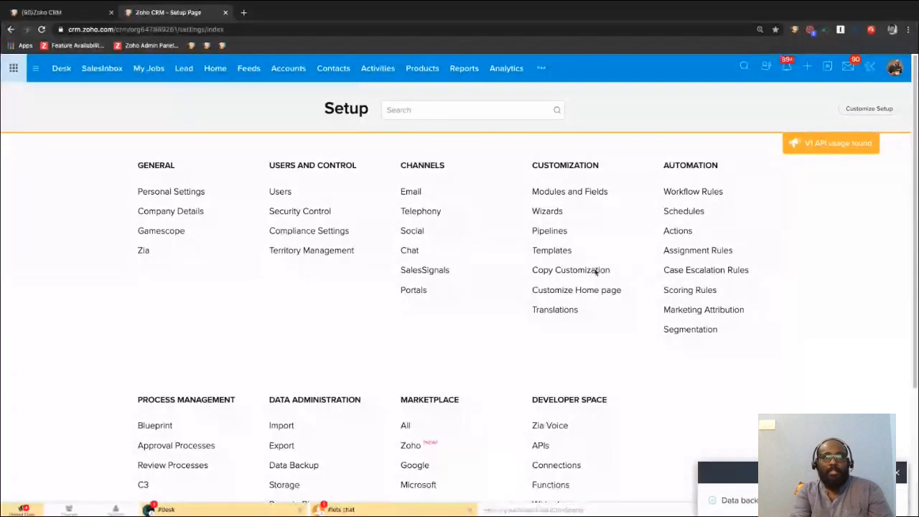
click(569, 278)
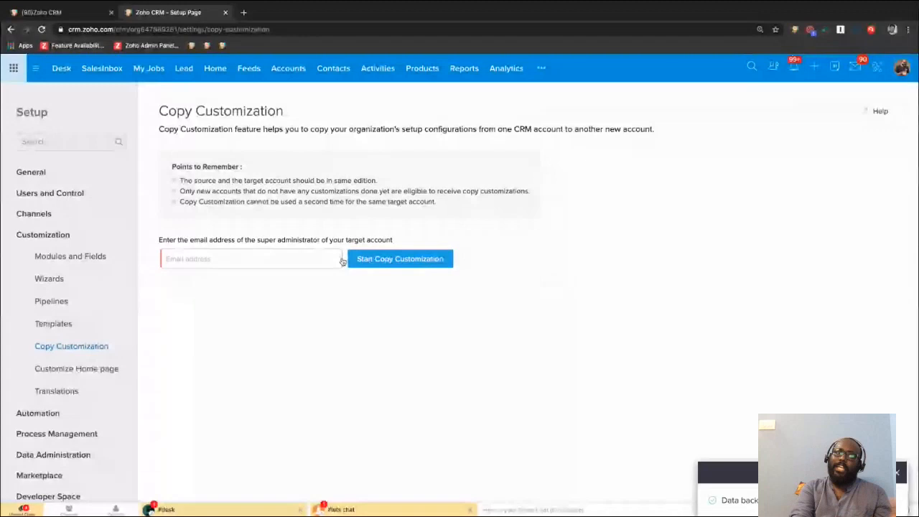
click(265, 259)
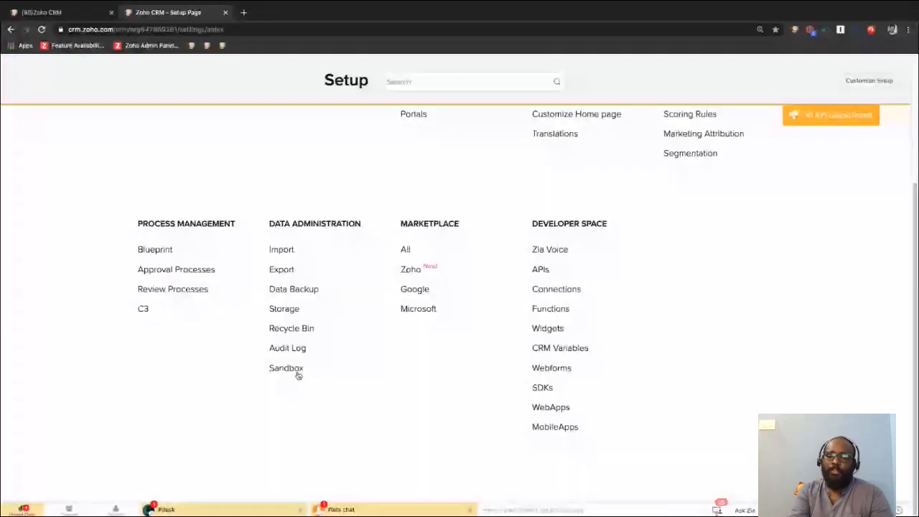
Open the Testing Sandbox from the data administration settings and look through its Setup page and Accounts module.
click(296, 370)
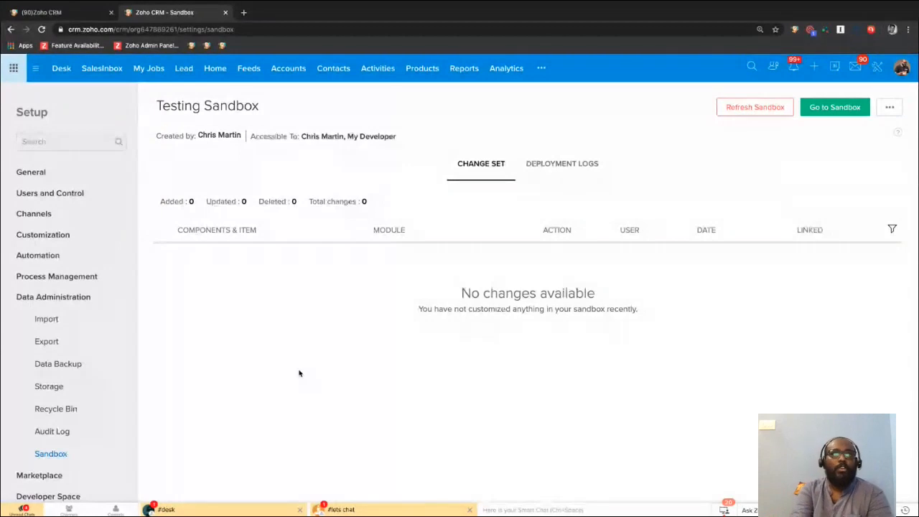
click(826, 109)
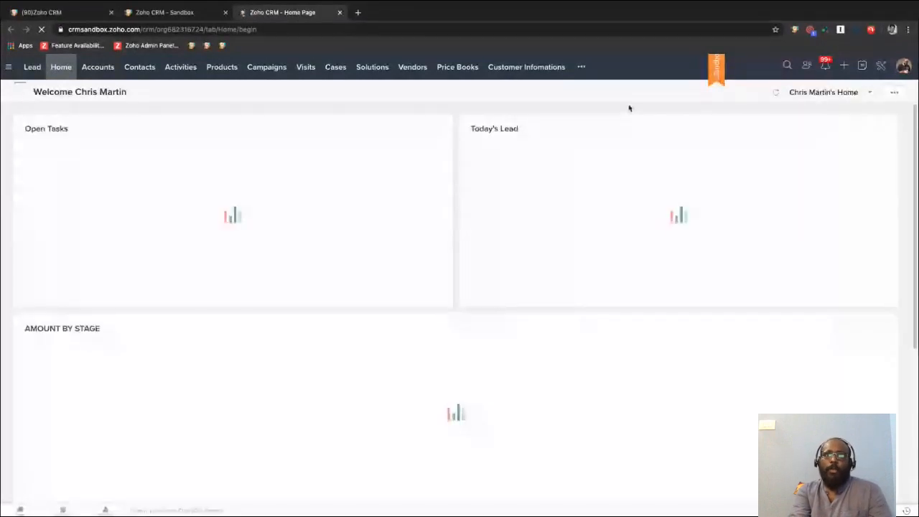
click(882, 67)
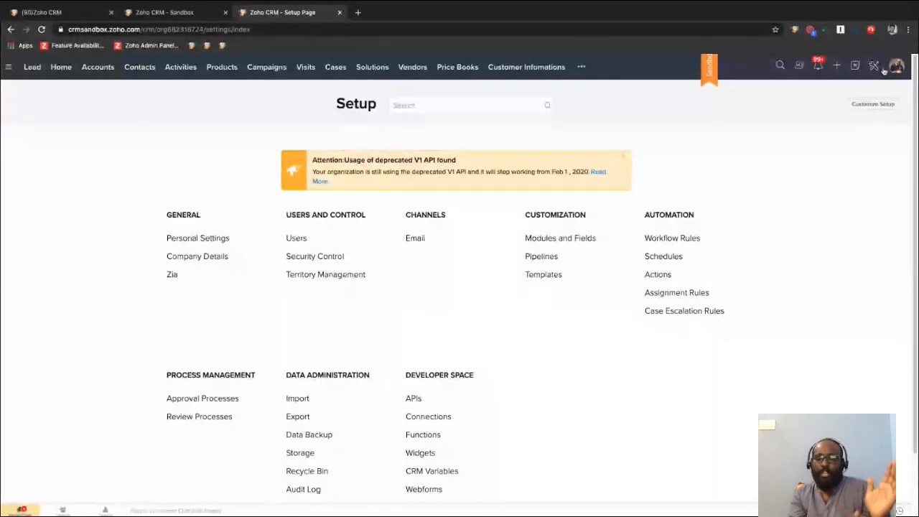
click(98, 67)
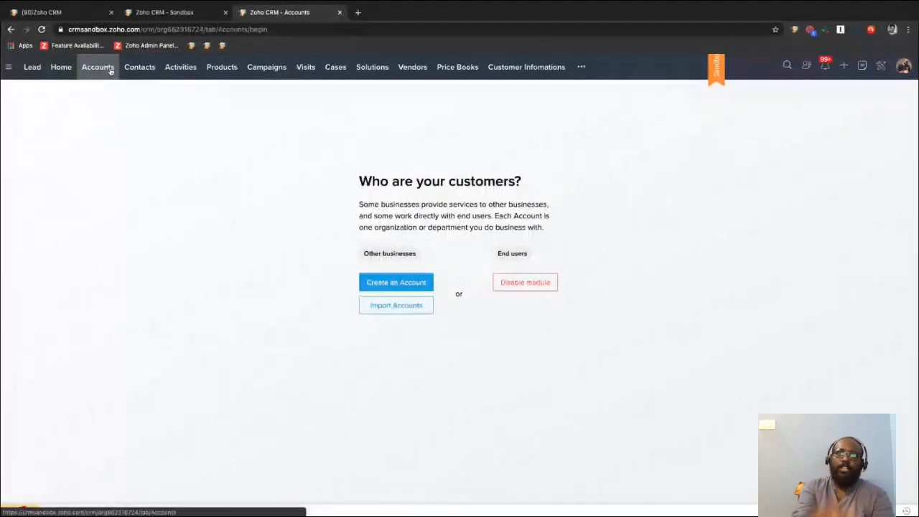
click(881, 68)
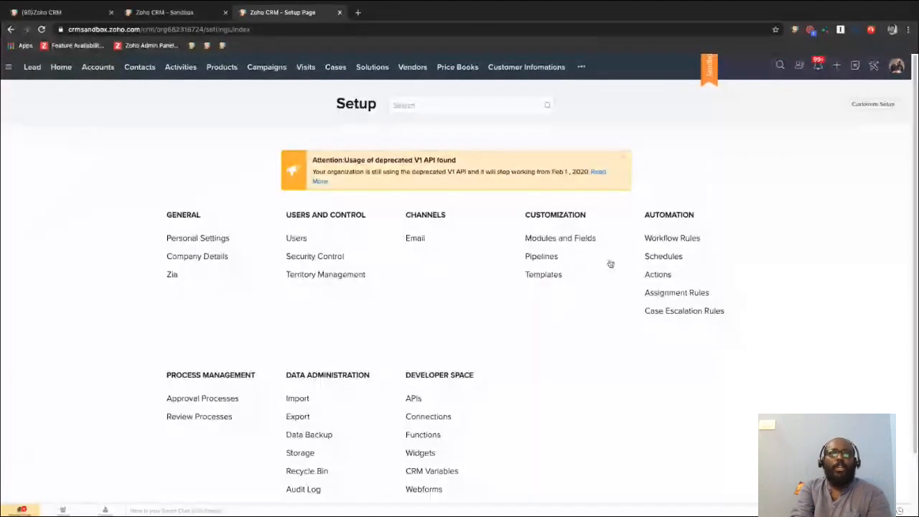
Open the sandbox's Workflow Rules and activate the Deal Alert rule for the Deal module.
click(675, 238)
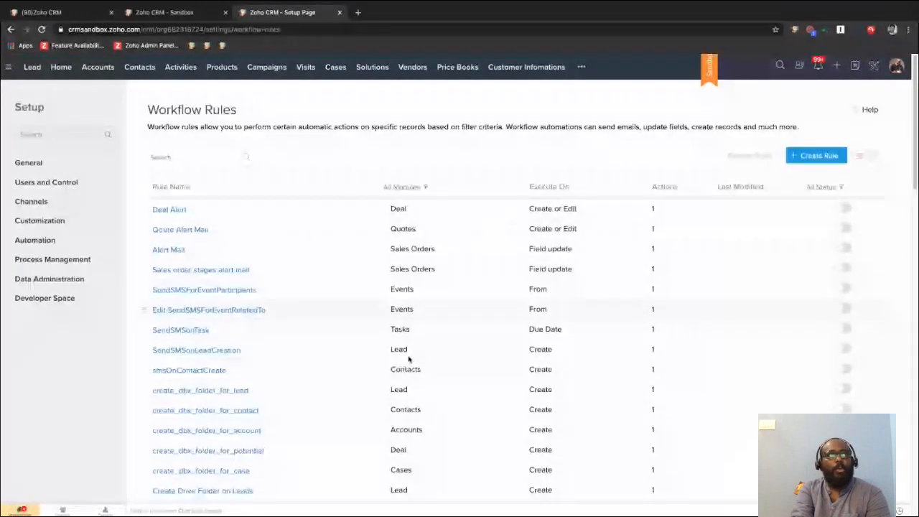
click(172, 12)
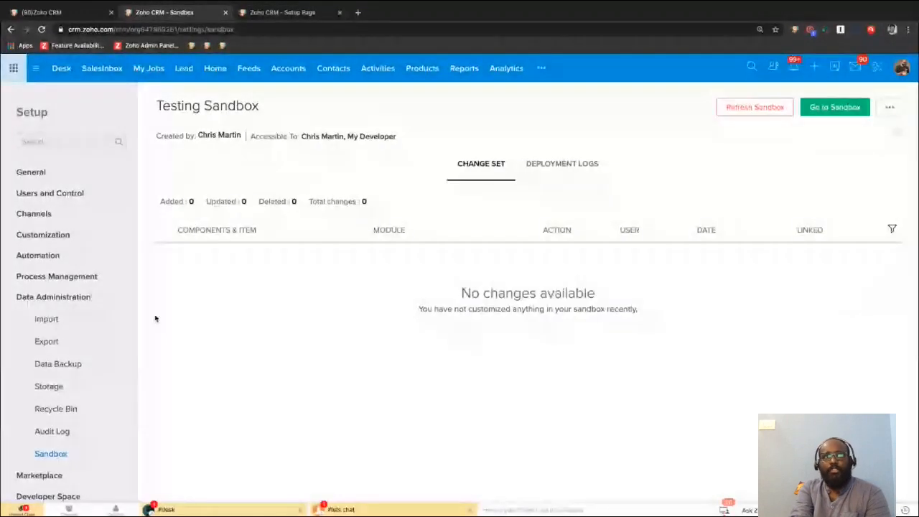
click(298, 19)
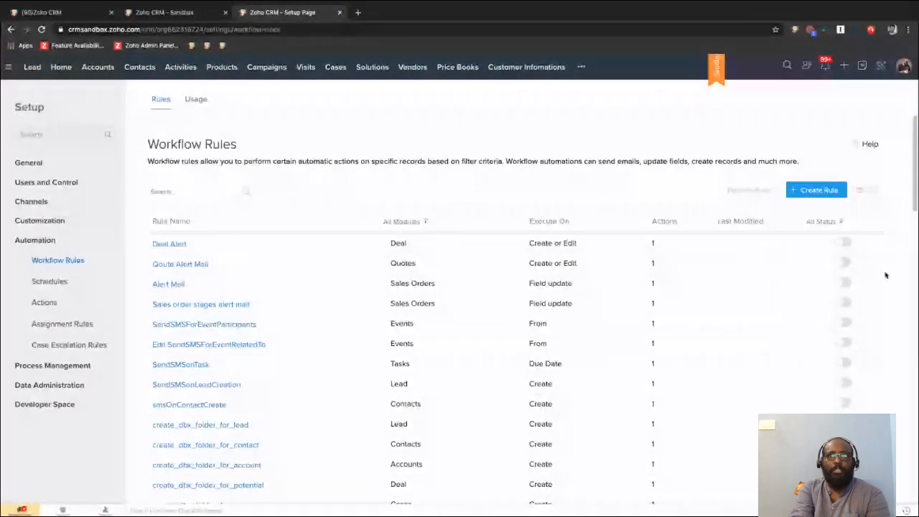
click(840, 242)
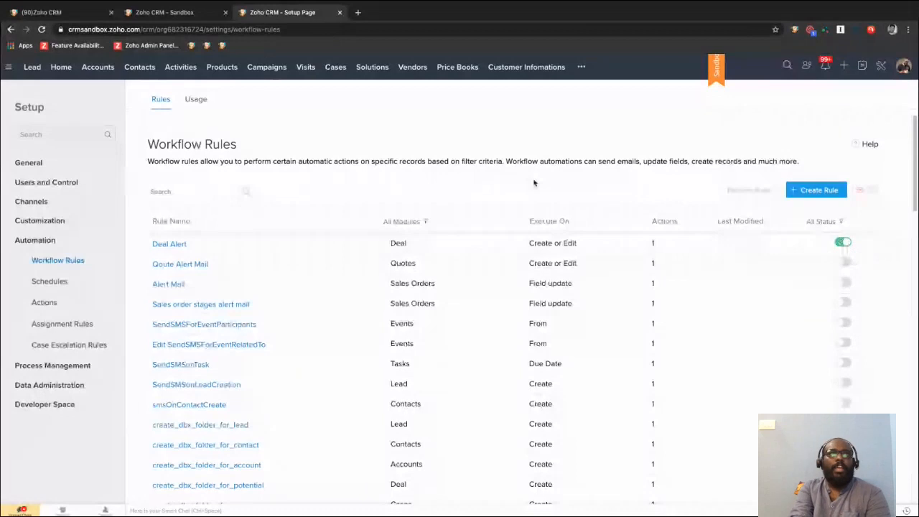
Select the updated Deal Alert workflow rule in the Testing Sandbox change set and deploy it to production.
key(ctrl+shift+Tab)
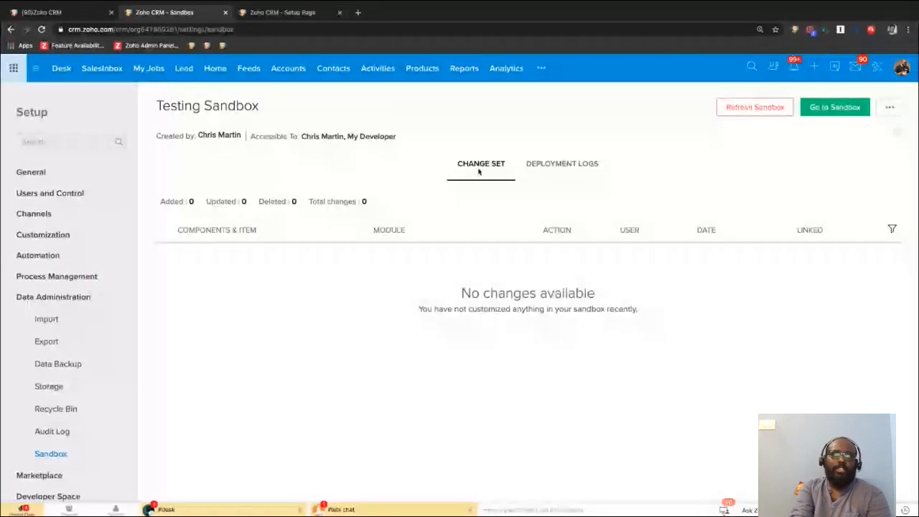
click(280, 13)
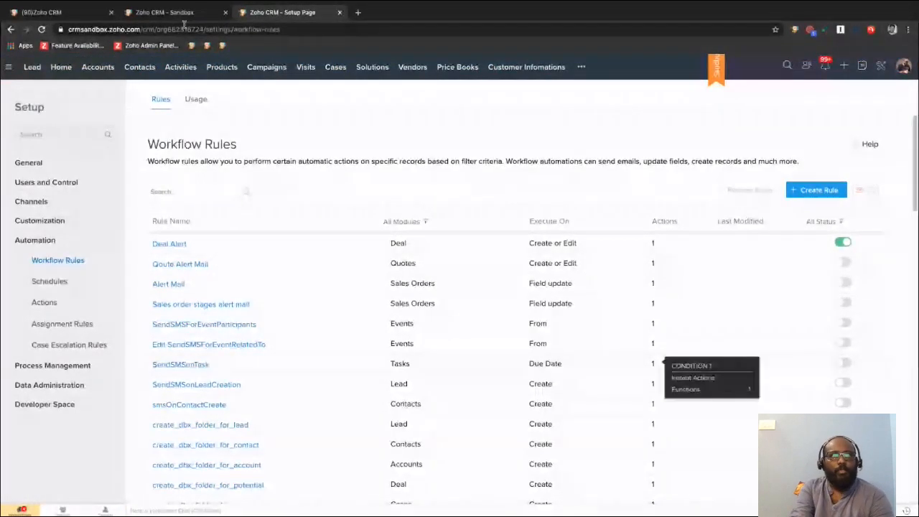
click(164, 12)
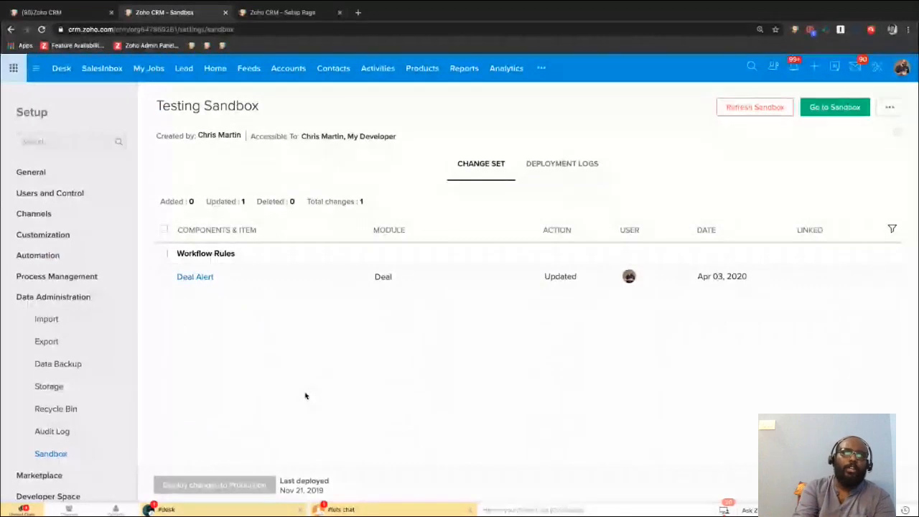
click(164, 254)
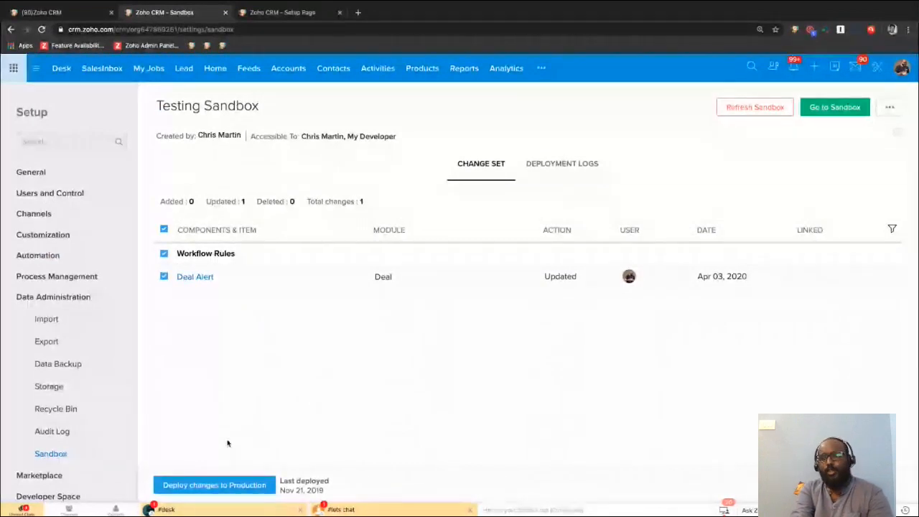
click(204, 487)
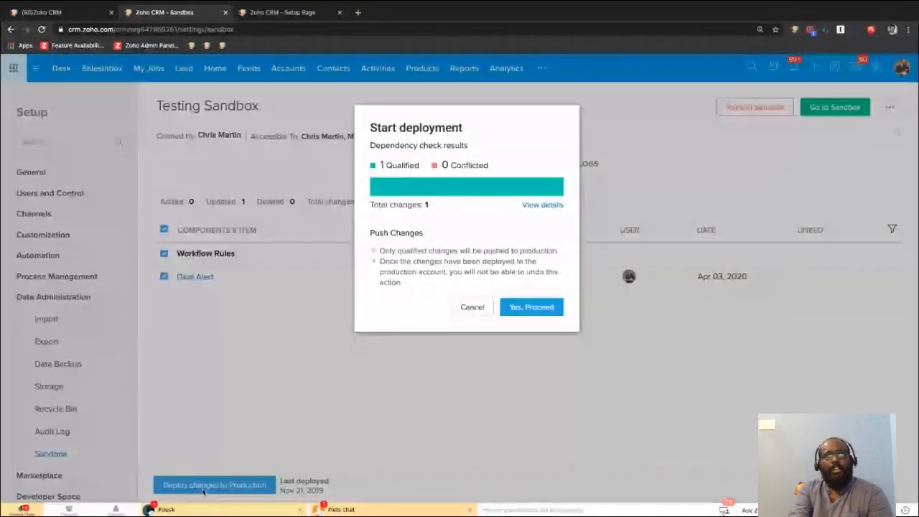
click(535, 313)
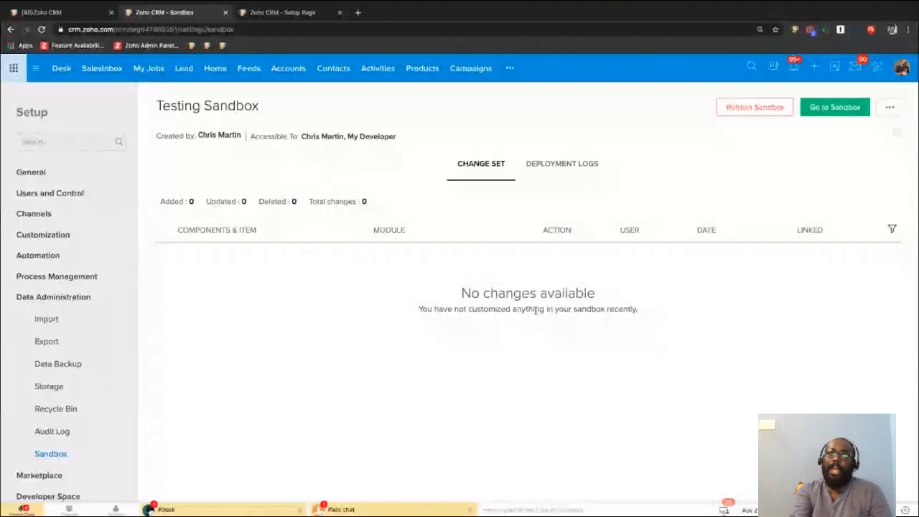
Open the Add Developer form for the Testing Sandbox, look over its fields, and cancel it without entering anything.
click(889, 109)
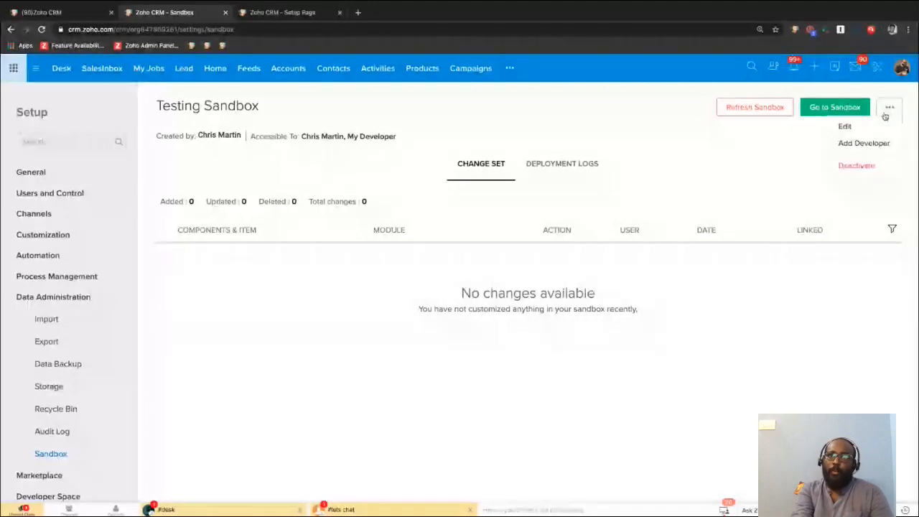
click(861, 143)
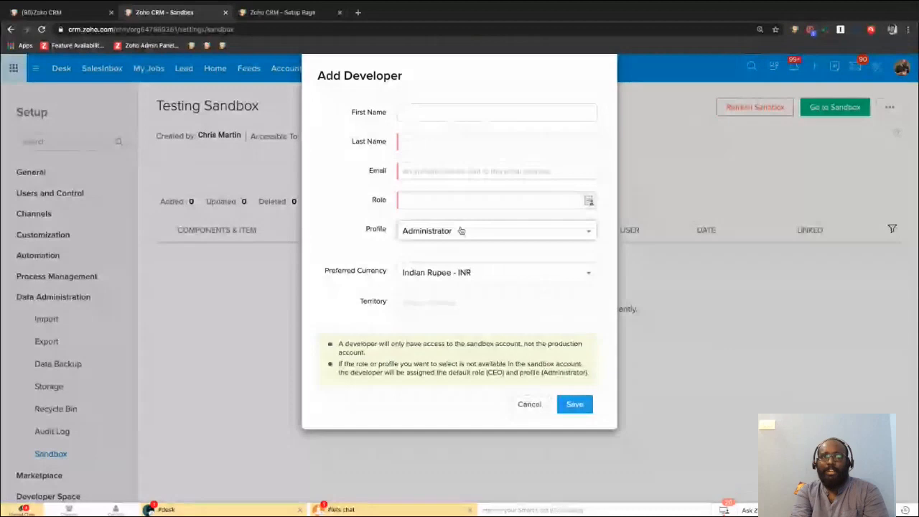
click(525, 406)
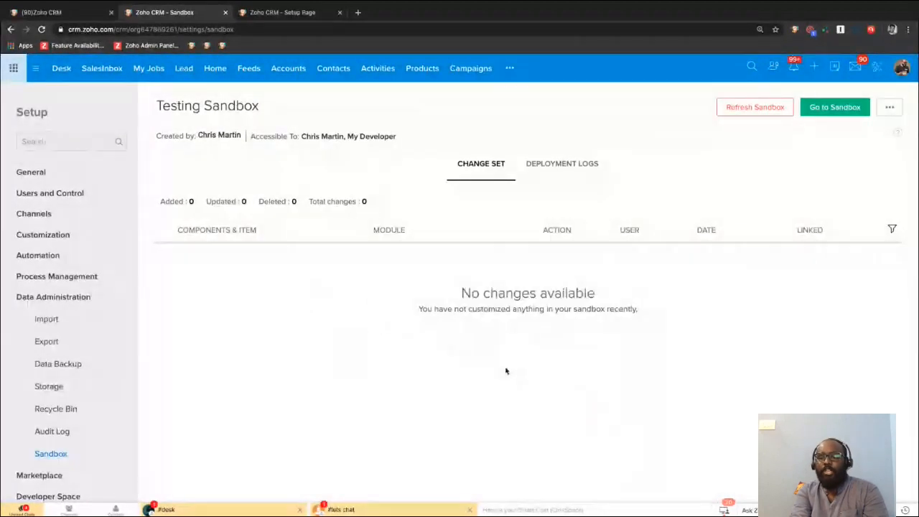
Revisit the sandbox's workflow rules, return to the production account, and look over the categories on its Setup page.
click(287, 14)
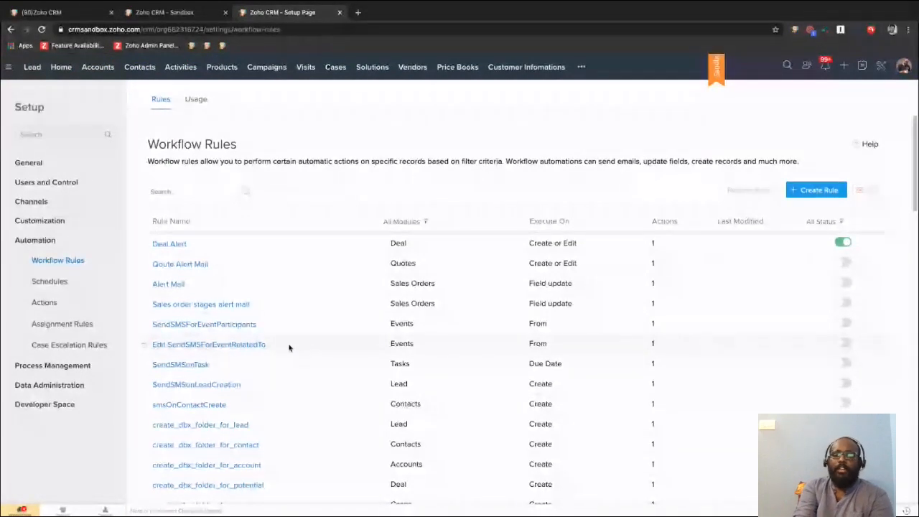
click(164, 13)
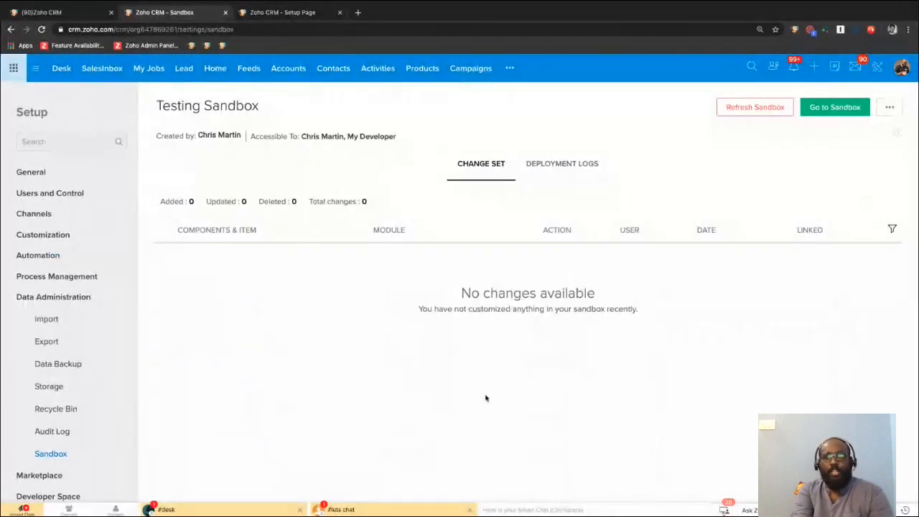
click(879, 69)
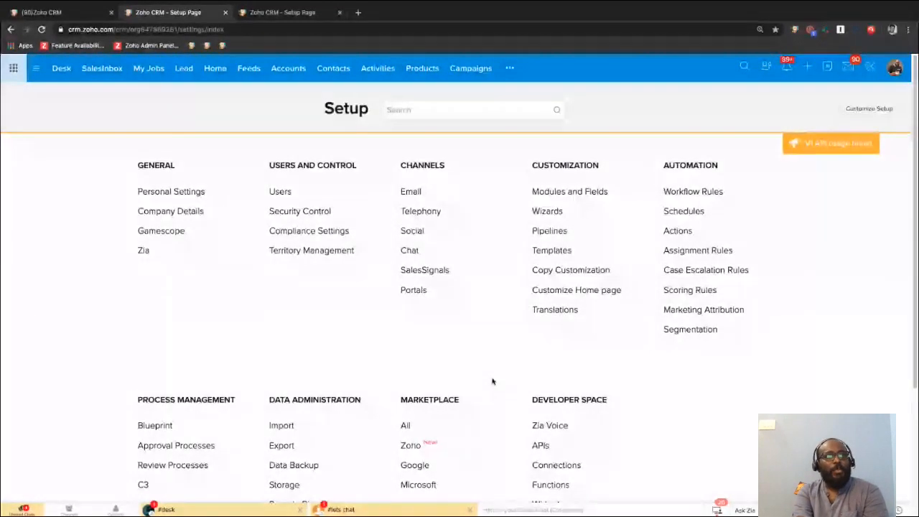
scroll(493, 381, down, 3)
scroll(449, 350, up, 3)
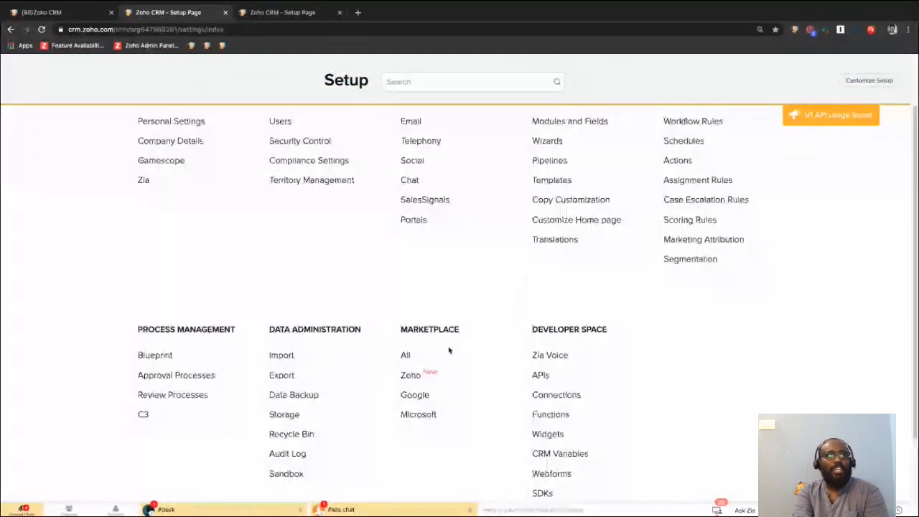
key(ctrl+Right)
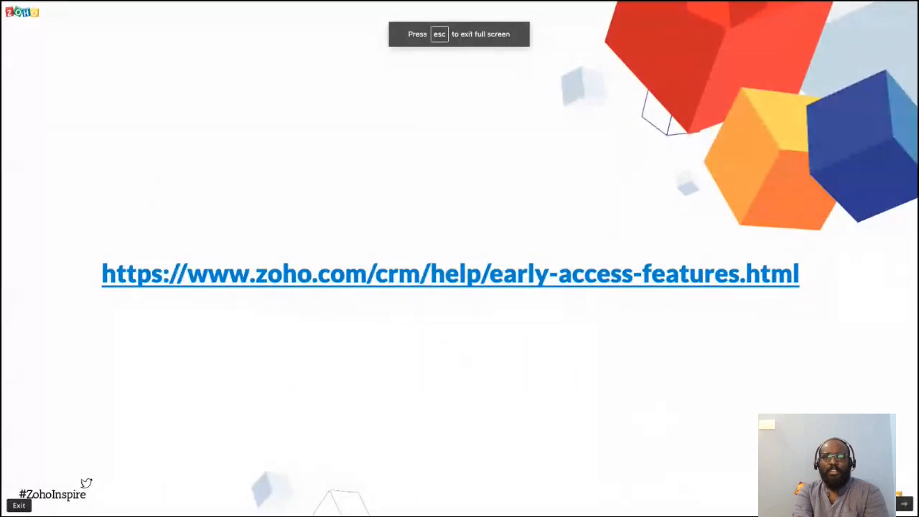
click(864, 504)
scroll(857, 397, up, 10)
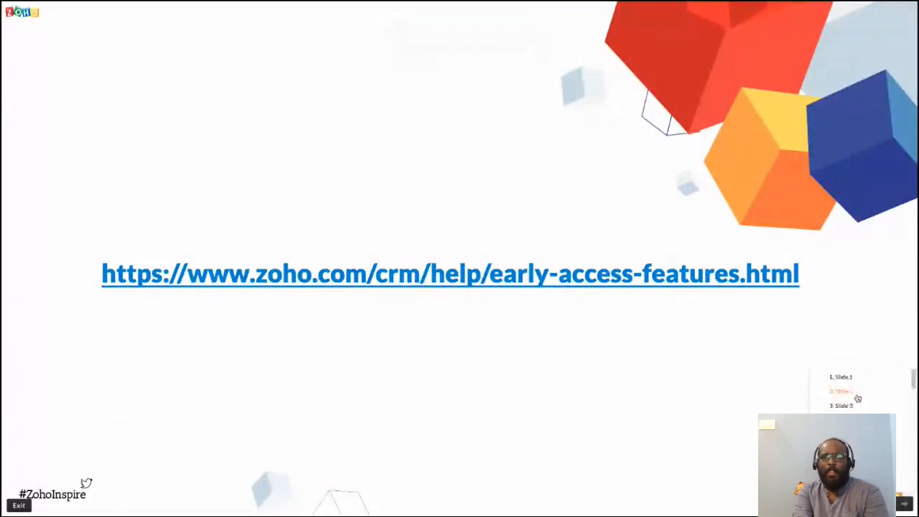
click(845, 380)
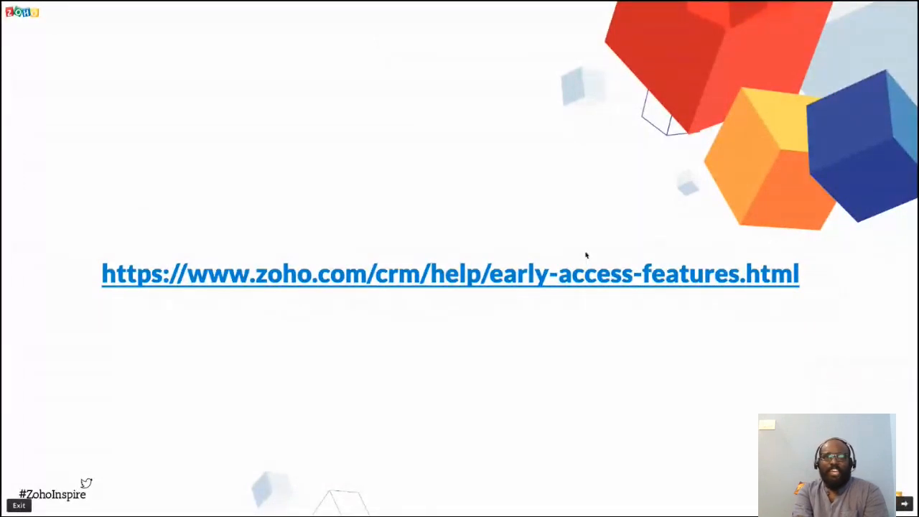
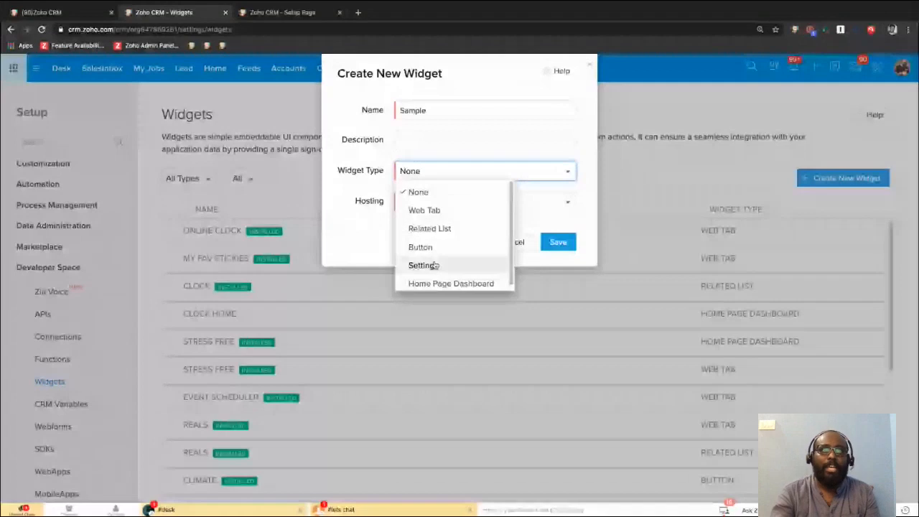
Set the new Sample widget's type to Home Page Dashboard and its hosting to External.
scroll(457, 256, down, 1)
click(453, 279)
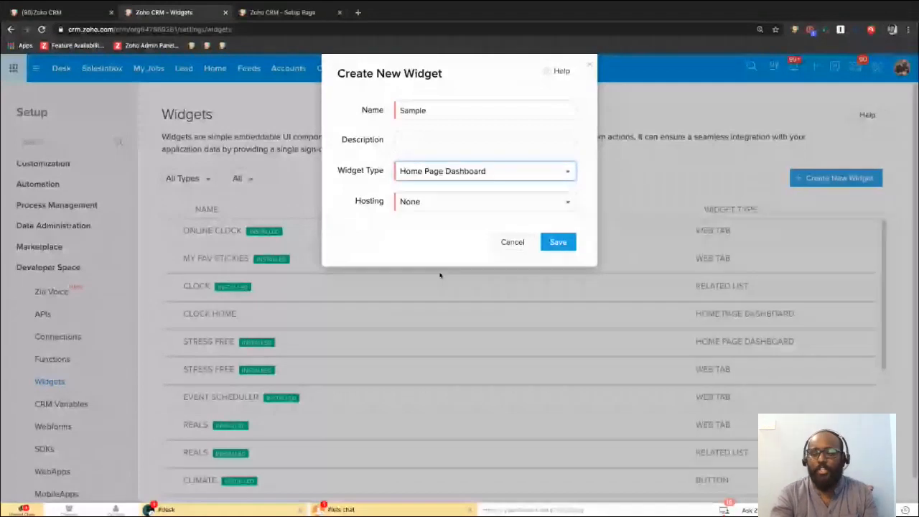
click(440, 207)
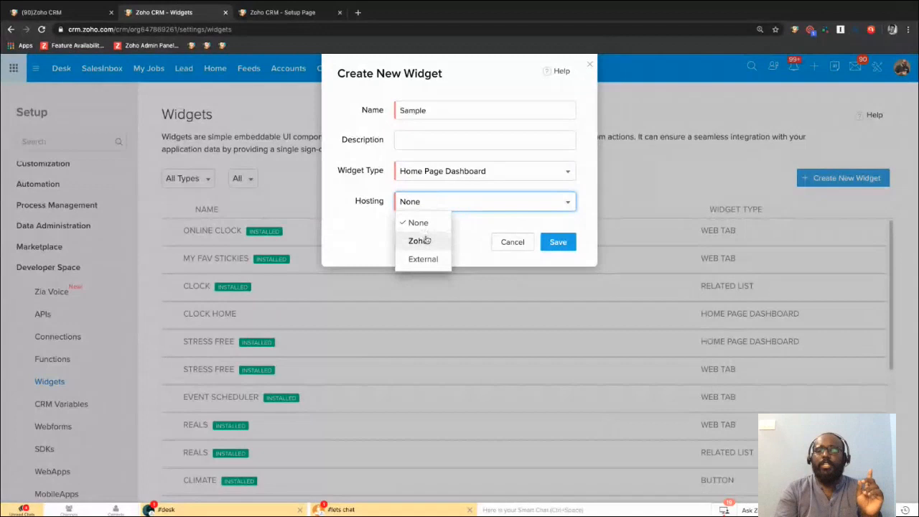
click(426, 241)
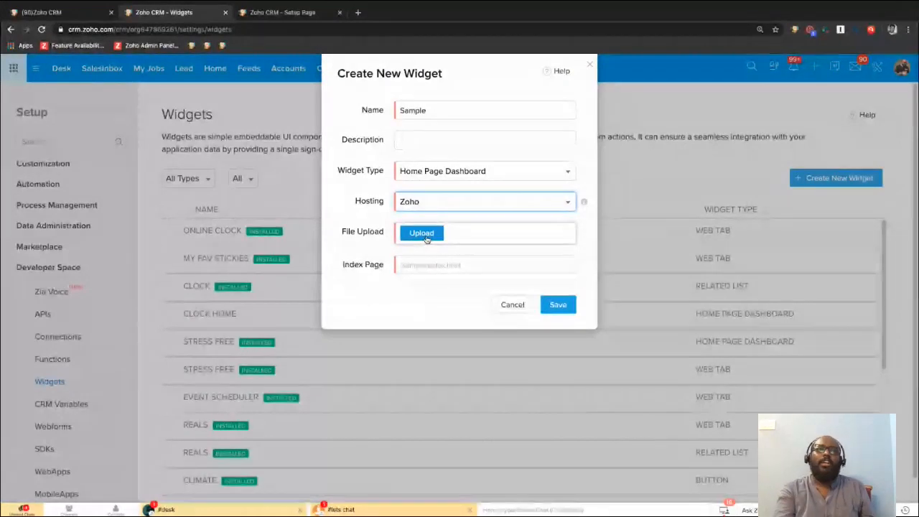
click(438, 209)
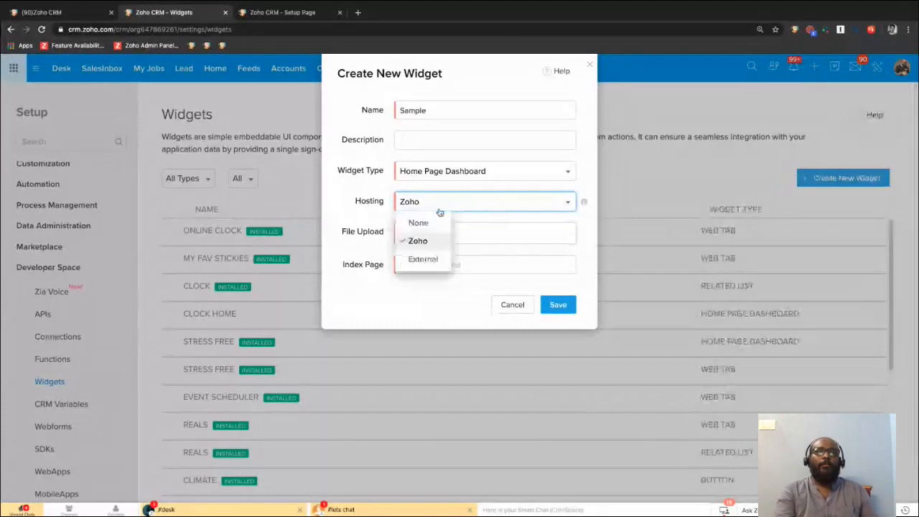
click(423, 259)
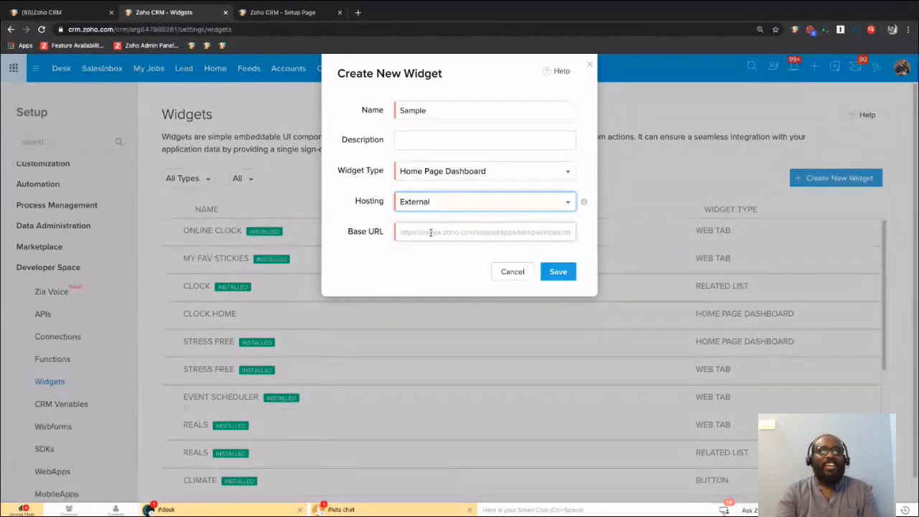
click(431, 232)
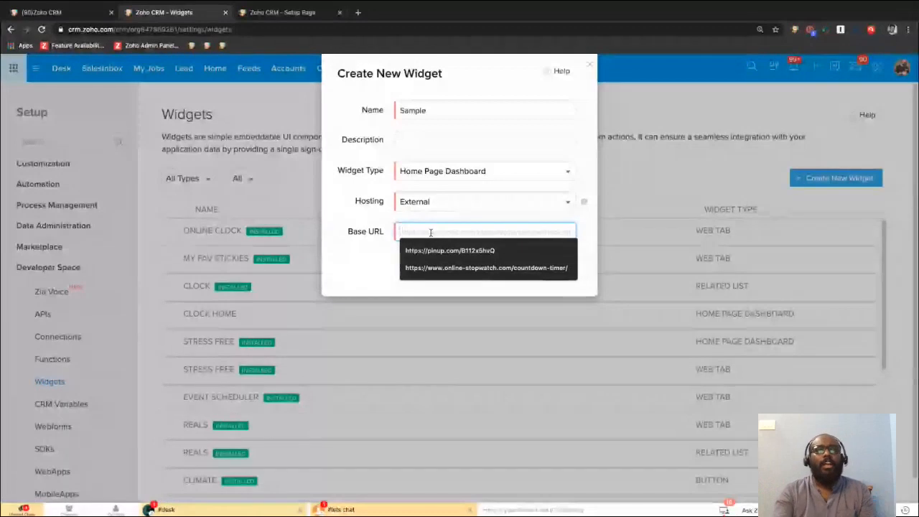
click(444, 268)
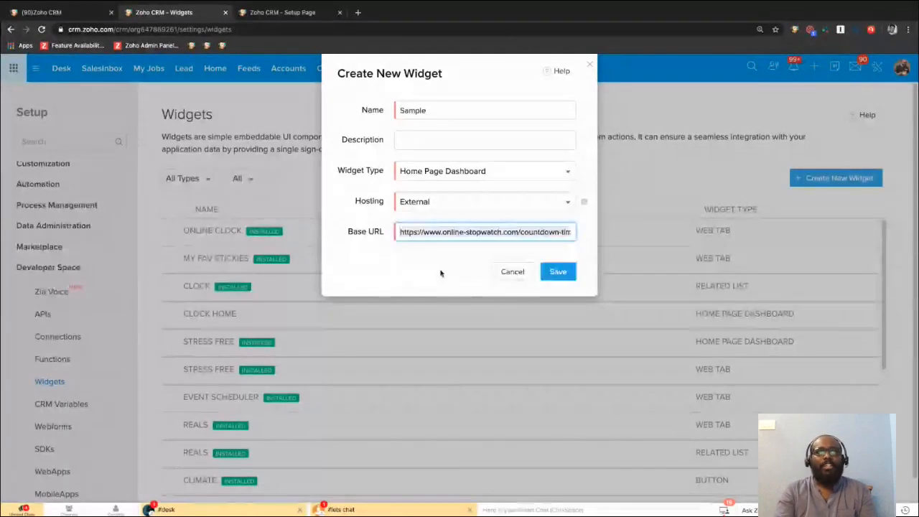
click(423, 276)
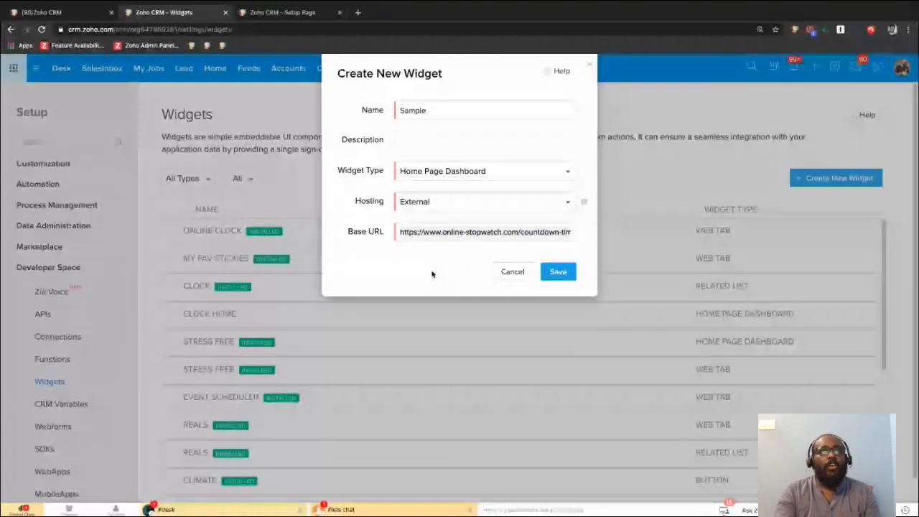
click(559, 273)
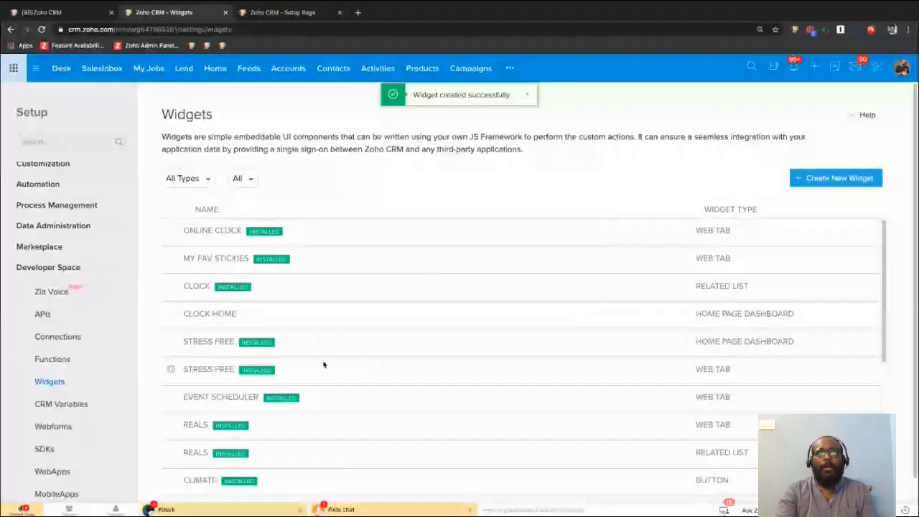
Open the existing custom home page for editing and add the Sample widget as a component.
scroll(323, 365, down, 5)
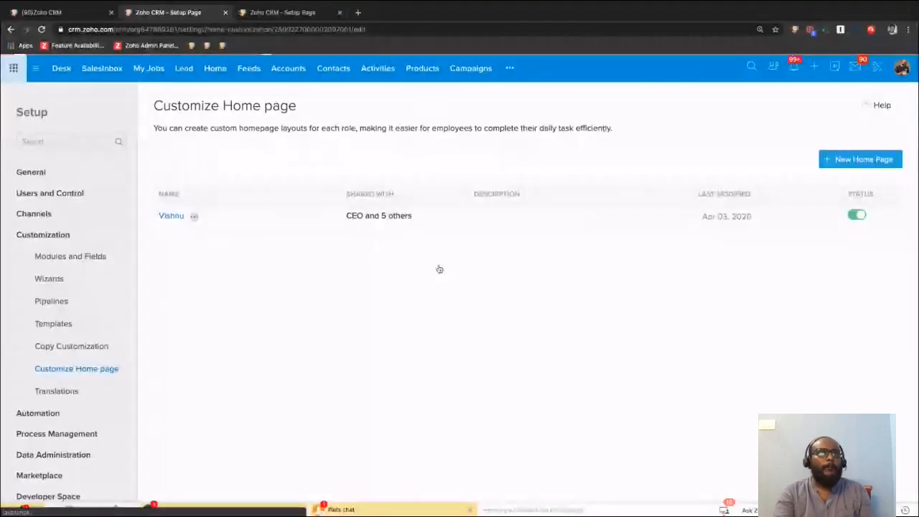
scroll(422, 388, down, 5)
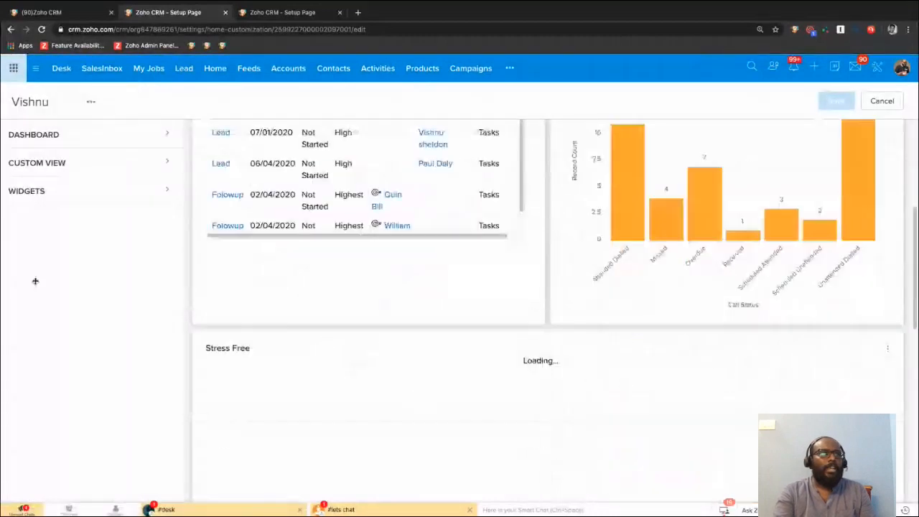
click(54, 197)
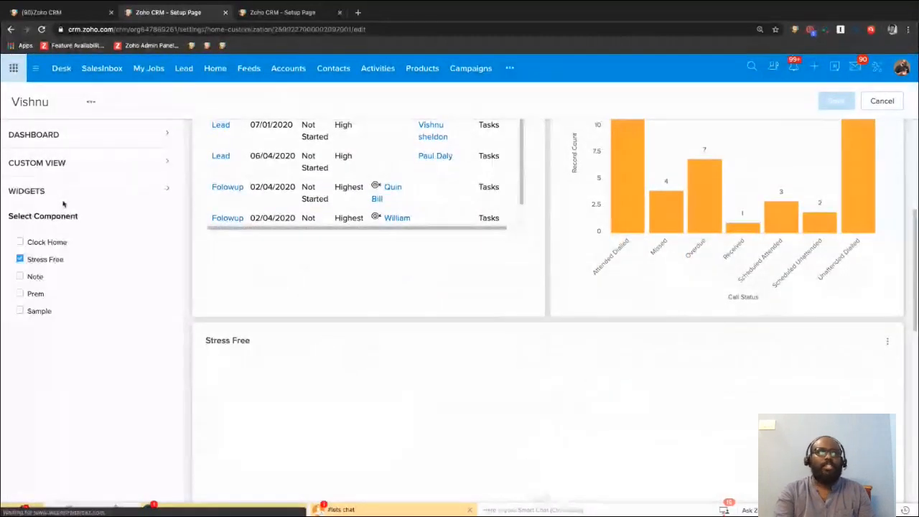
click(20, 311)
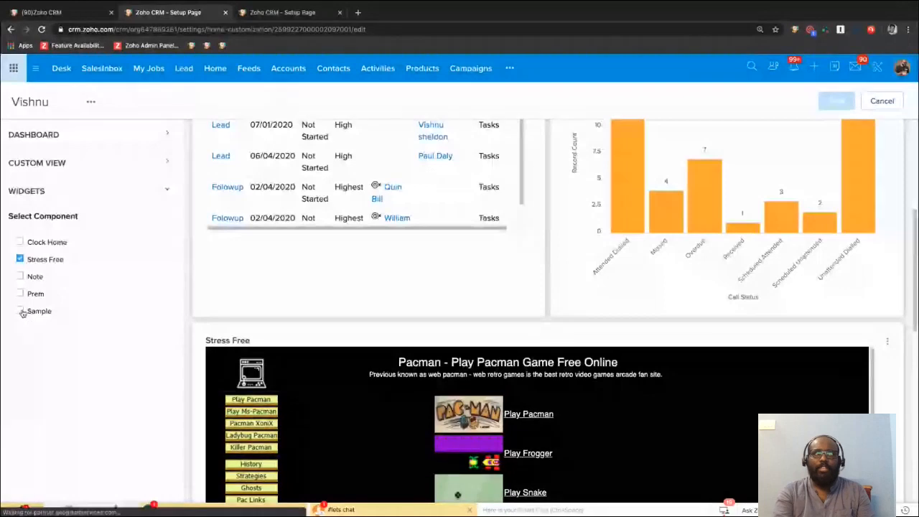
Enlarge the Sample widget to the full layout width and about twice its height, and save the home page layout.
scroll(357, 395, down, 2)
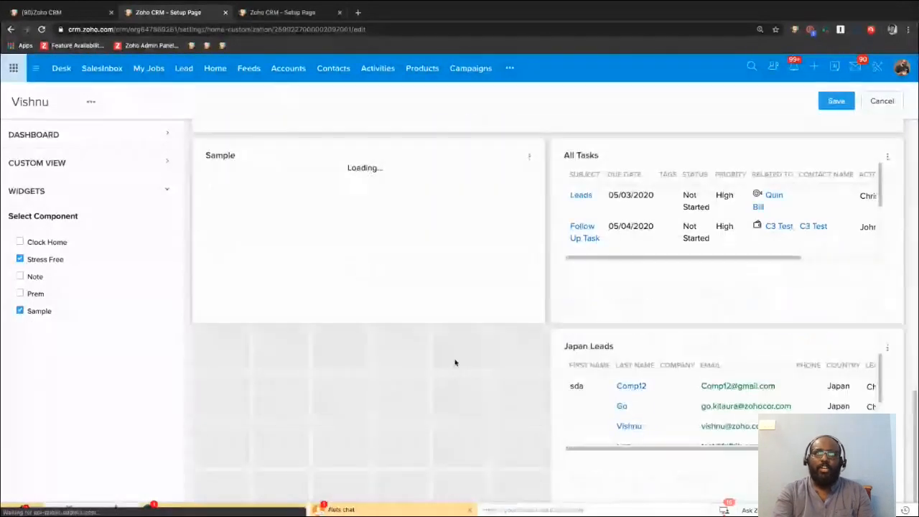
click(529, 308)
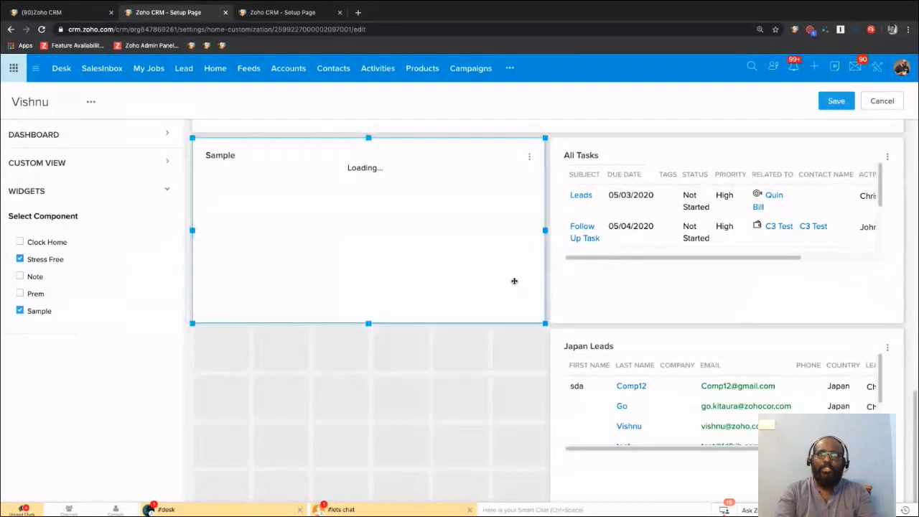
drag(668, 325, 893, 323)
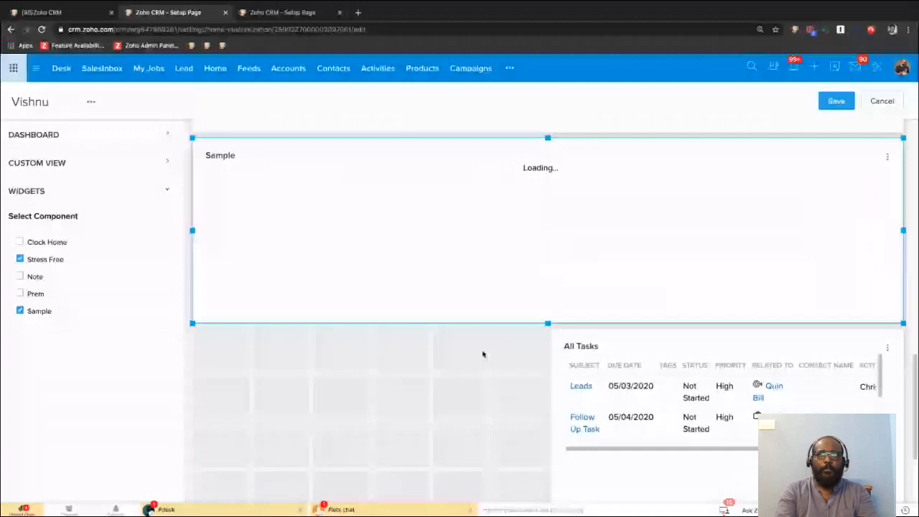
drag(547, 323, 531, 516)
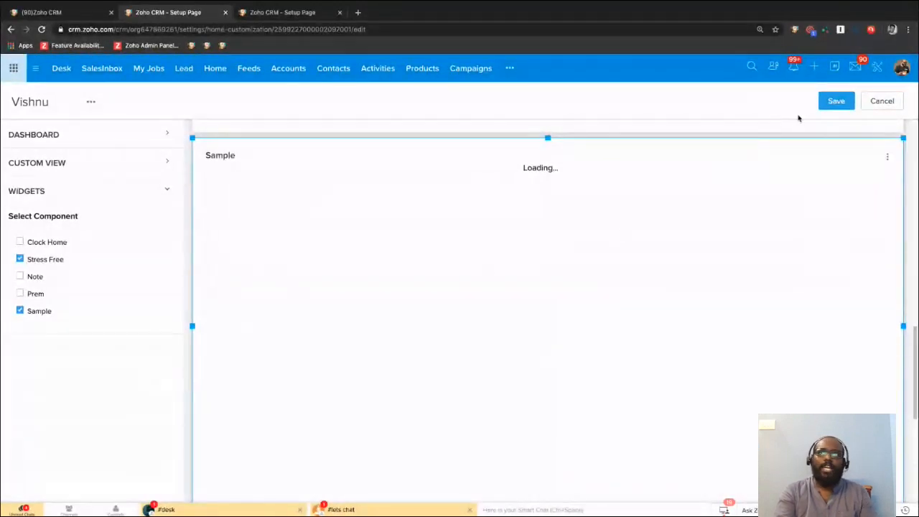
click(825, 107)
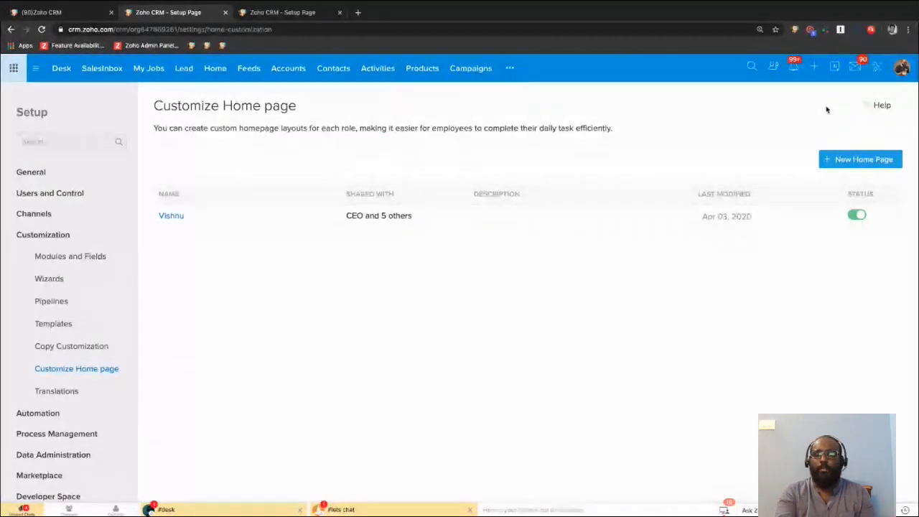
Open the Home page and look over the Stress Free and Sample widgets on it.
click(216, 73)
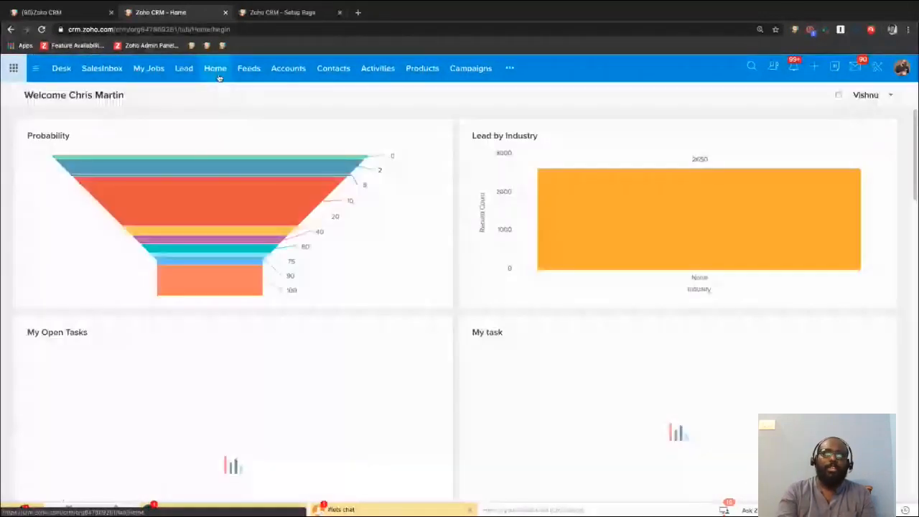
scroll(402, 290, down, 5)
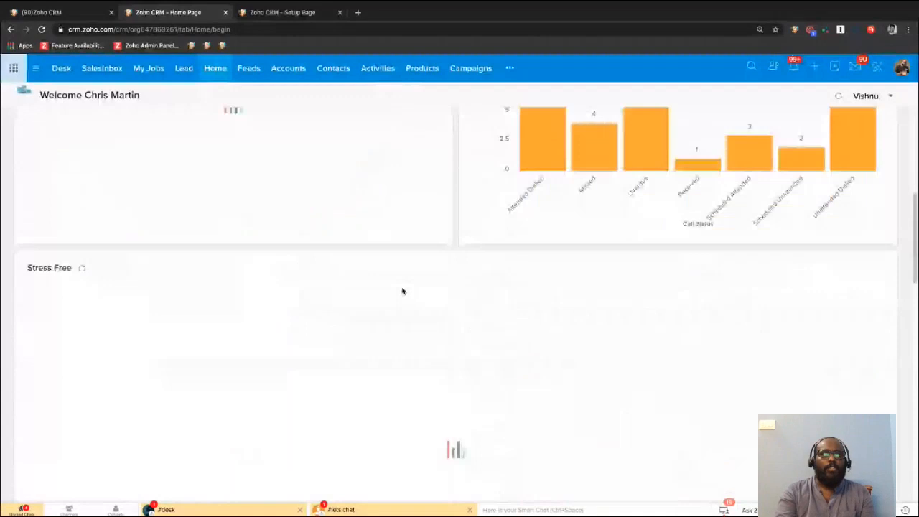
scroll(402, 291, down, 5)
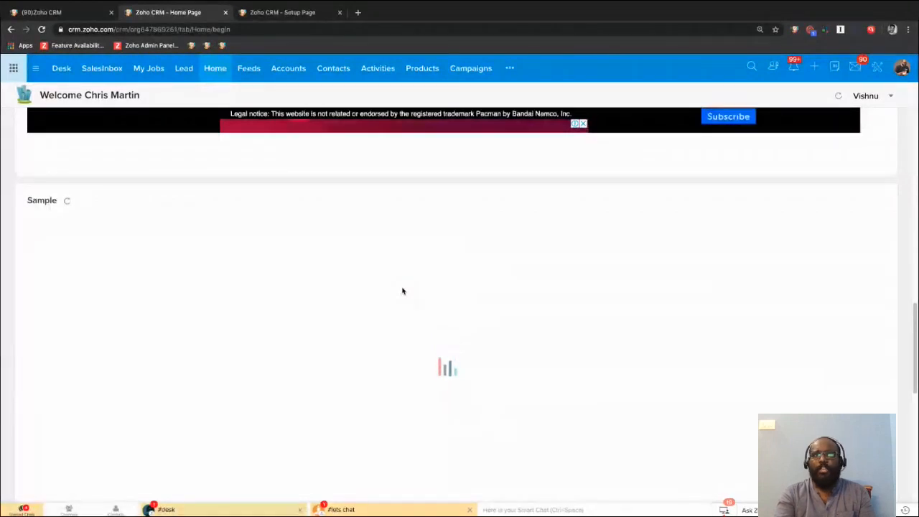
scroll(403, 291, up, 1)
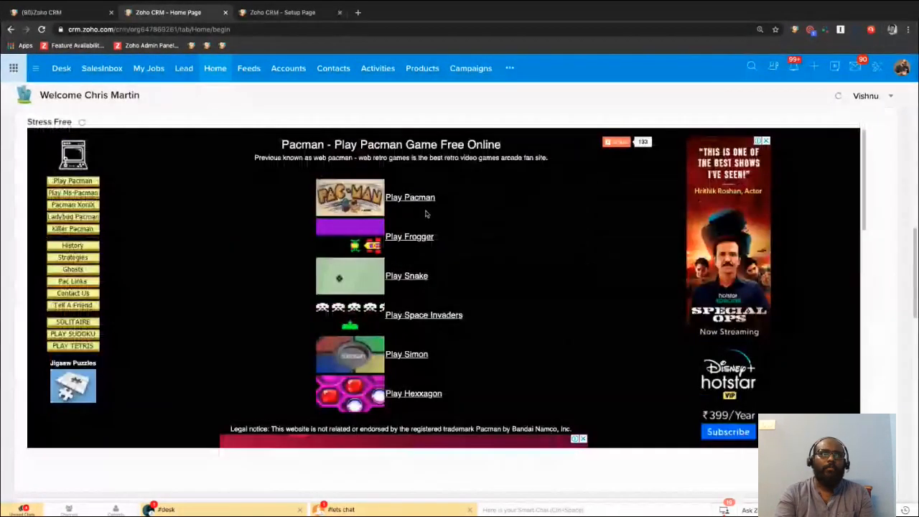
Try out Play Pacman in the Stress Free widget, reload that widget, and check the Sample widget again.
click(429, 204)
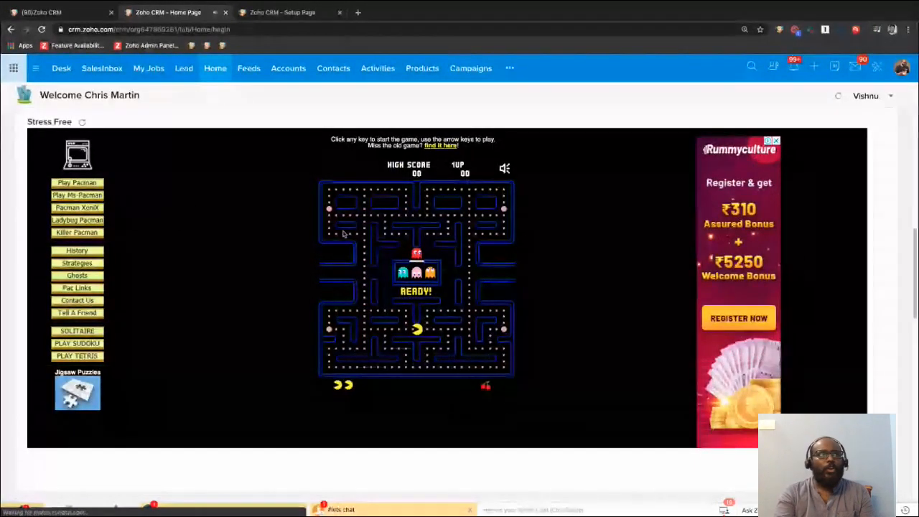
click(82, 122)
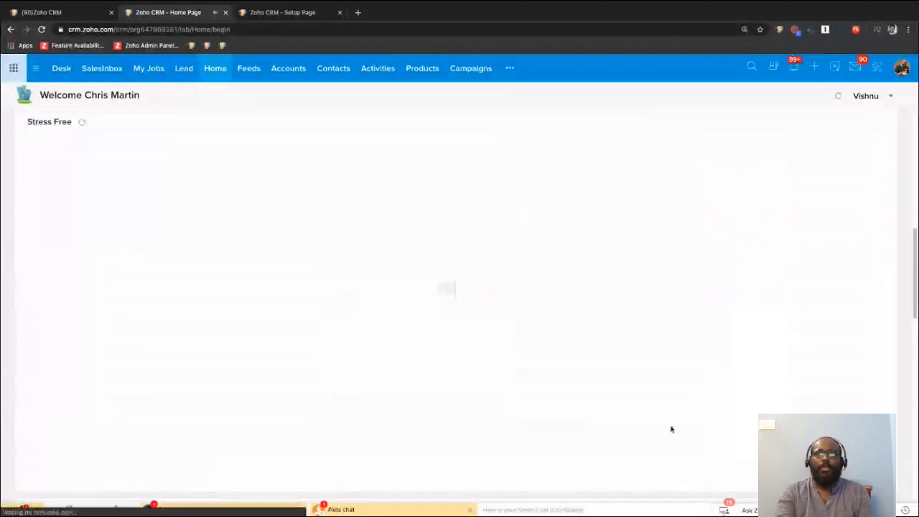
scroll(532, 363, down, 5)
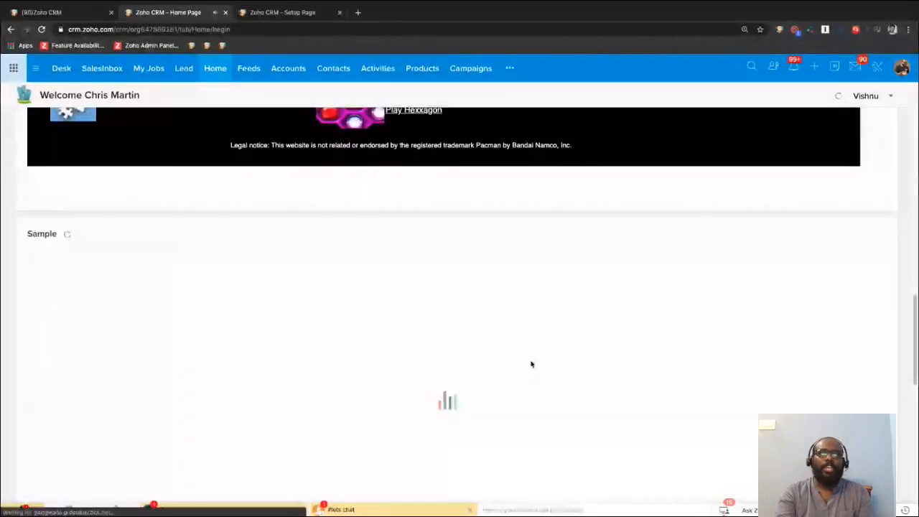
scroll(531, 363, up, 12)
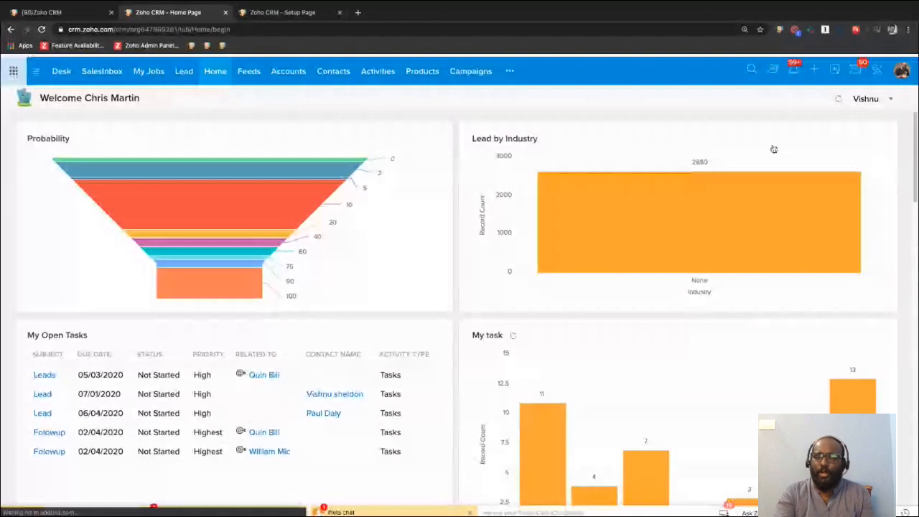